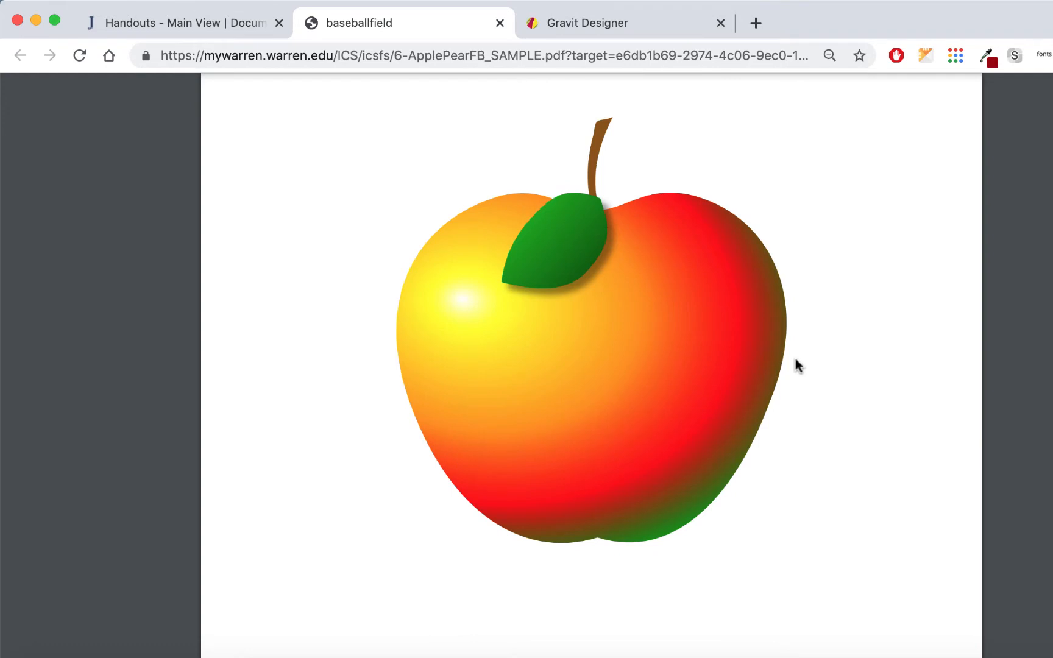
- Review the sample PDF's apple, pear and football pages and the page combining all three illustrations
scroll(796, 360, down, 10)
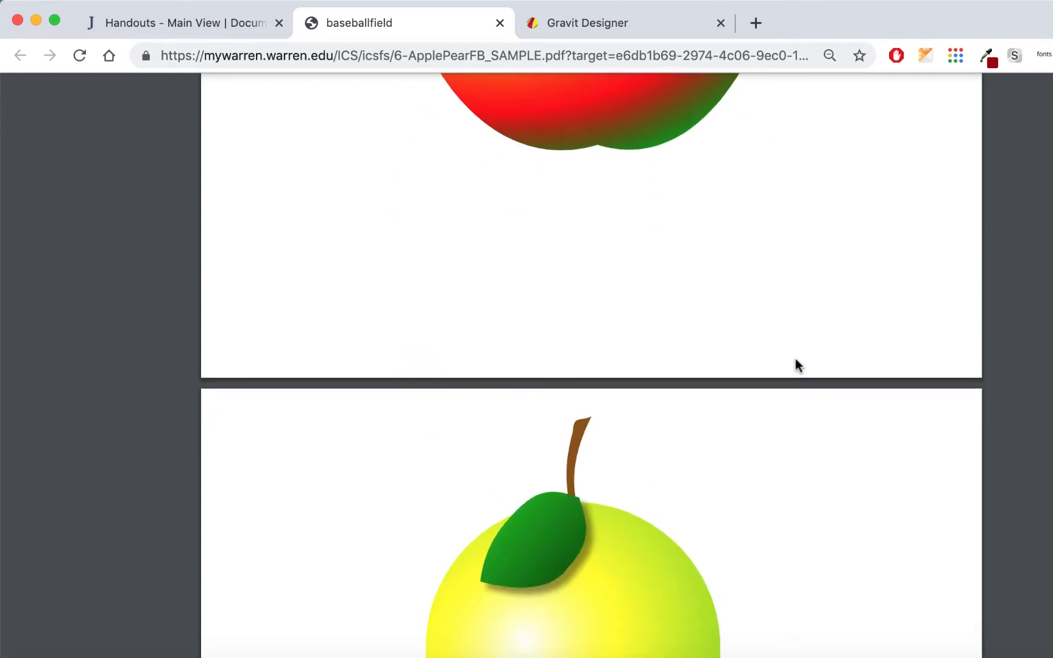
scroll(795, 360, down, 5)
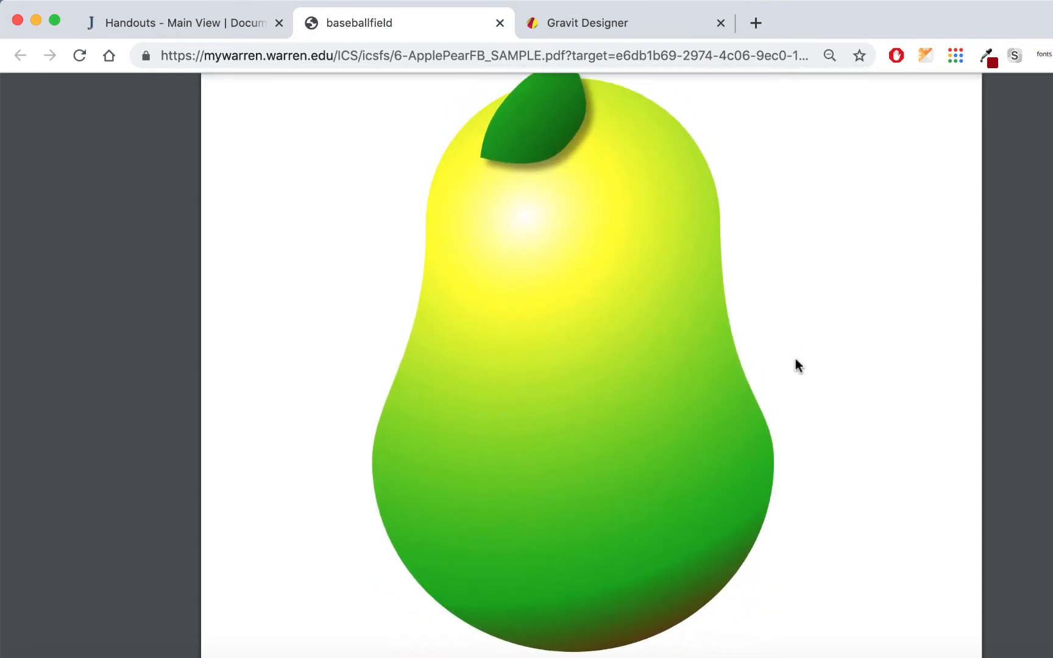
scroll(791, 349, up, 3)
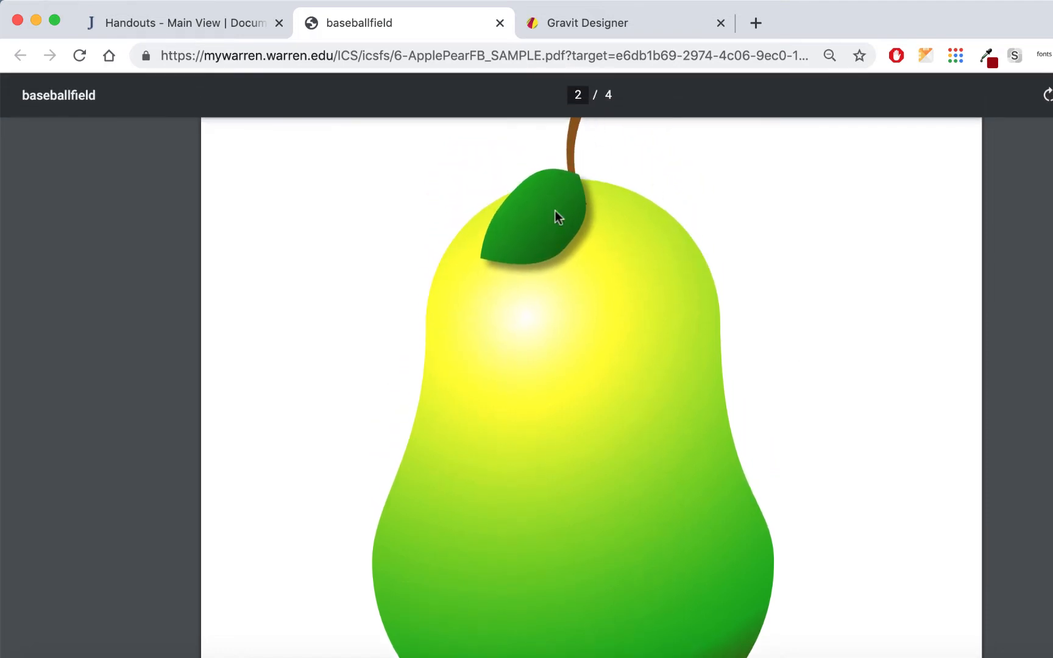
scroll(781, 253, down, 5)
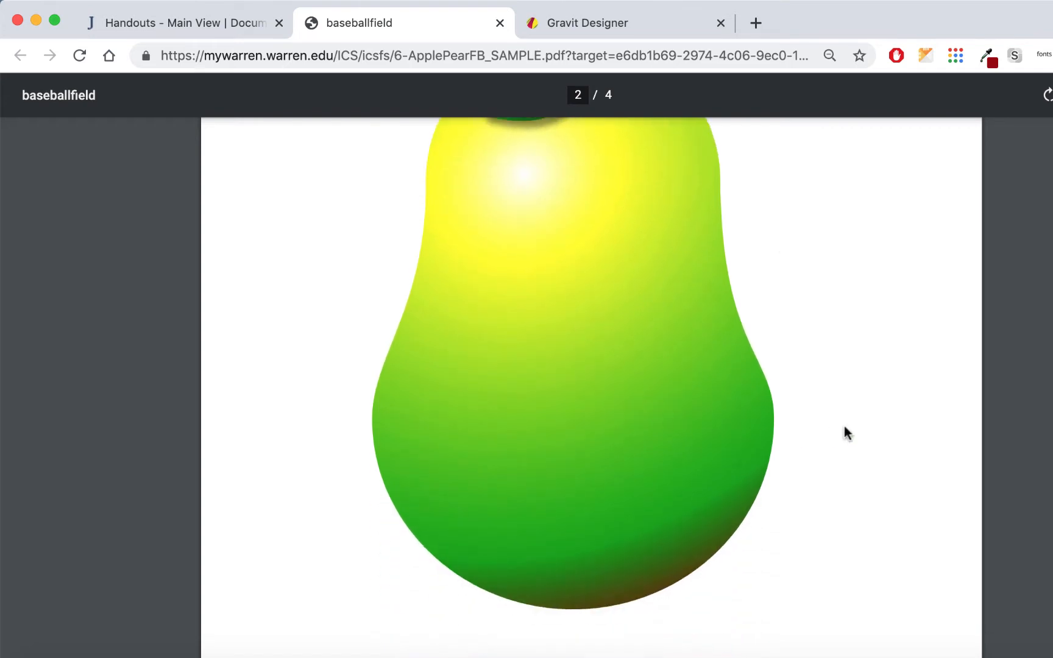
scroll(843, 426, down, 10)
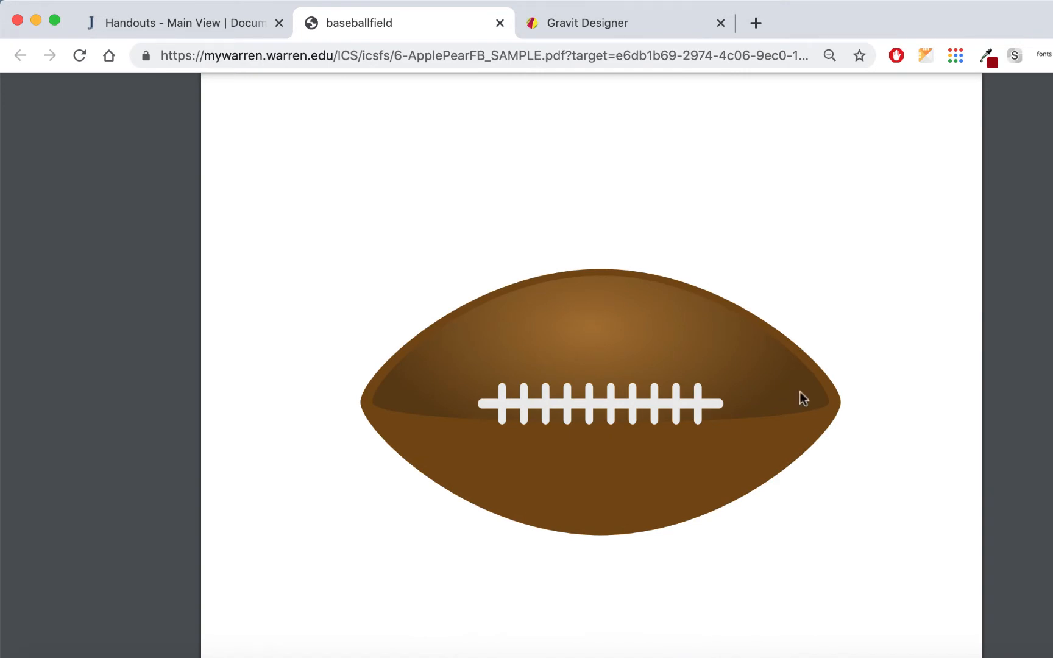
scroll(879, 304, down, 1)
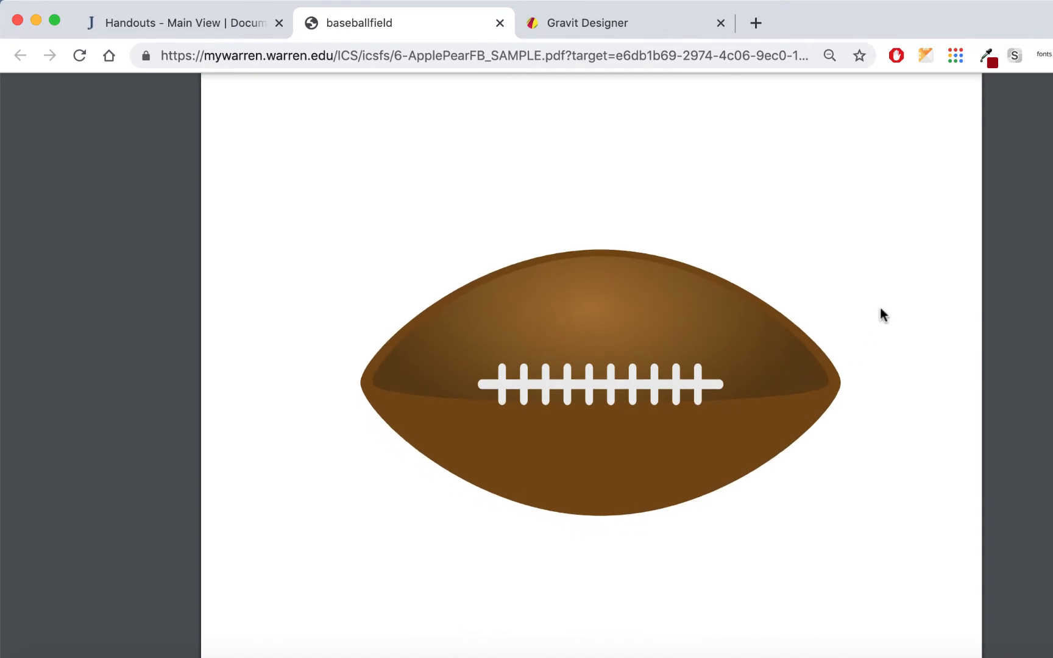
scroll(879, 304, down, 15)
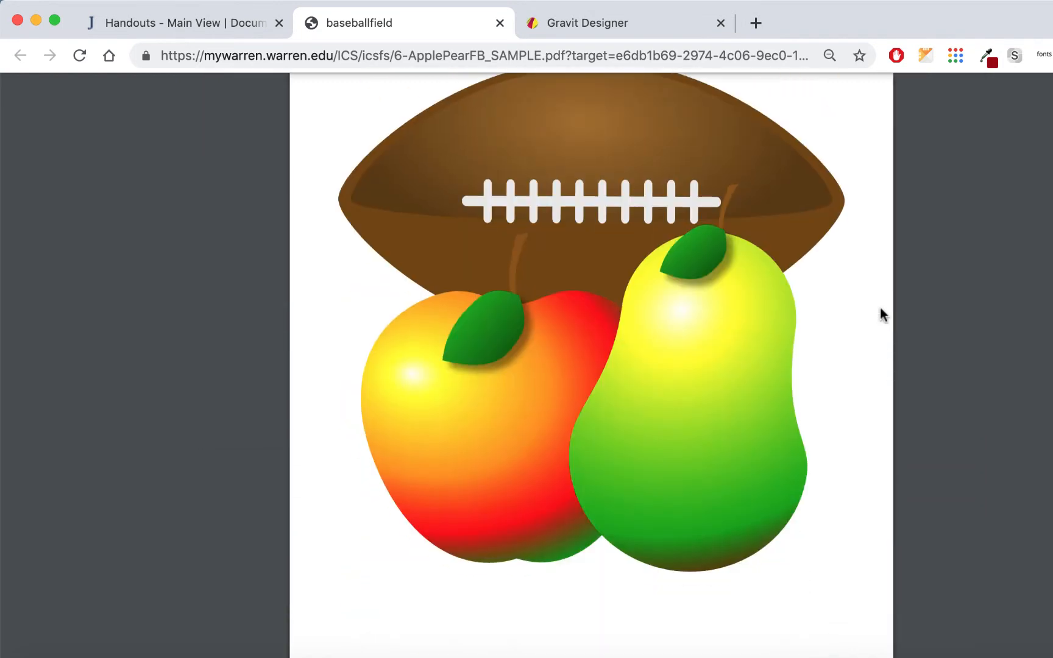
scroll(880, 308, up, 2)
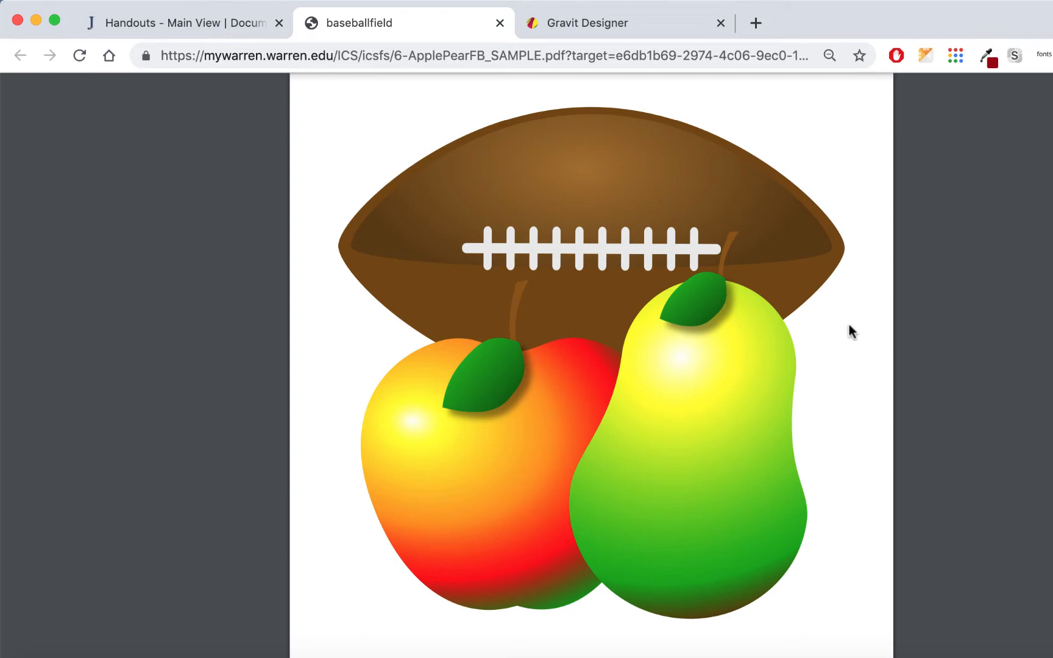
scroll(846, 330, up, 1)
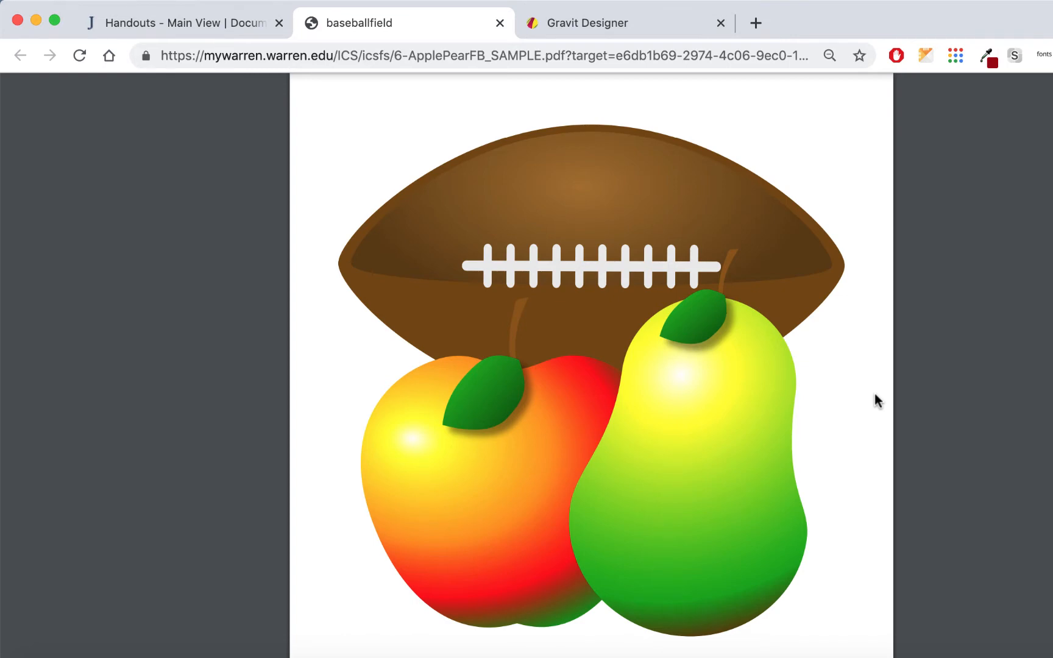
- Switch to Gravit Designer and create a new US-Letter Portrait (8.5x11 in) design
click(669, 27)
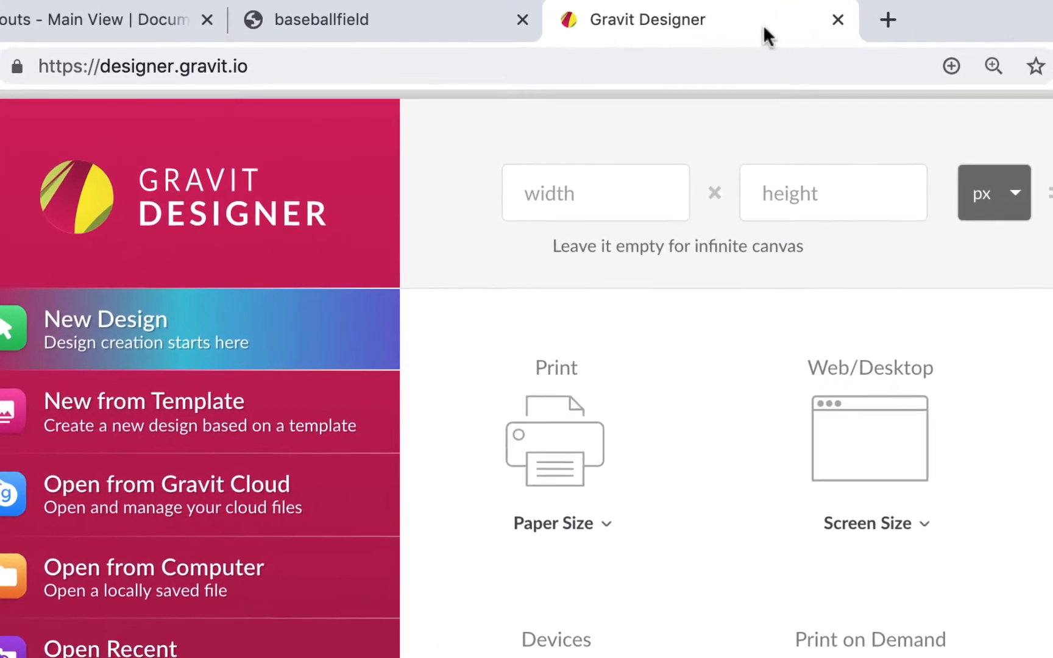
click(607, 527)
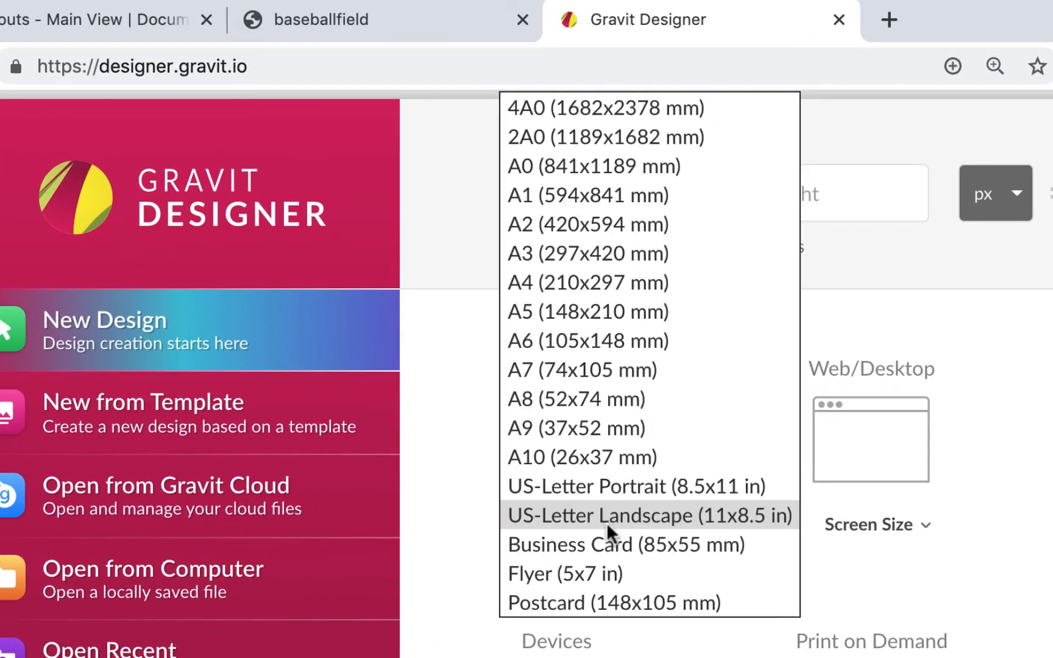
click(625, 491)
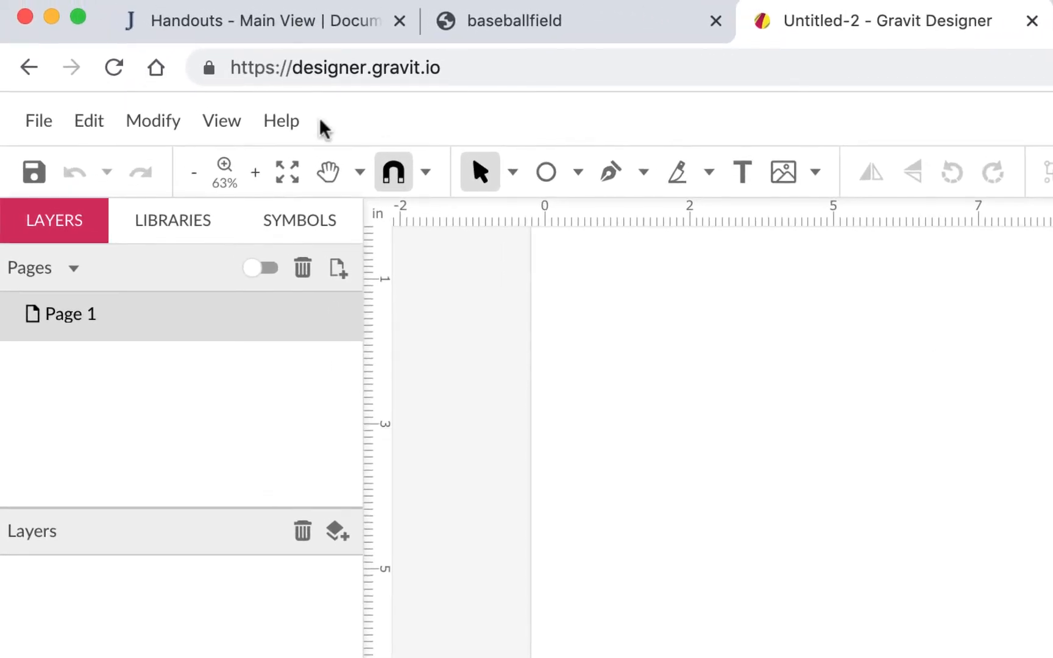
- Save the new design to the cloud as 6-apple-pear-fb
click(32, 173)
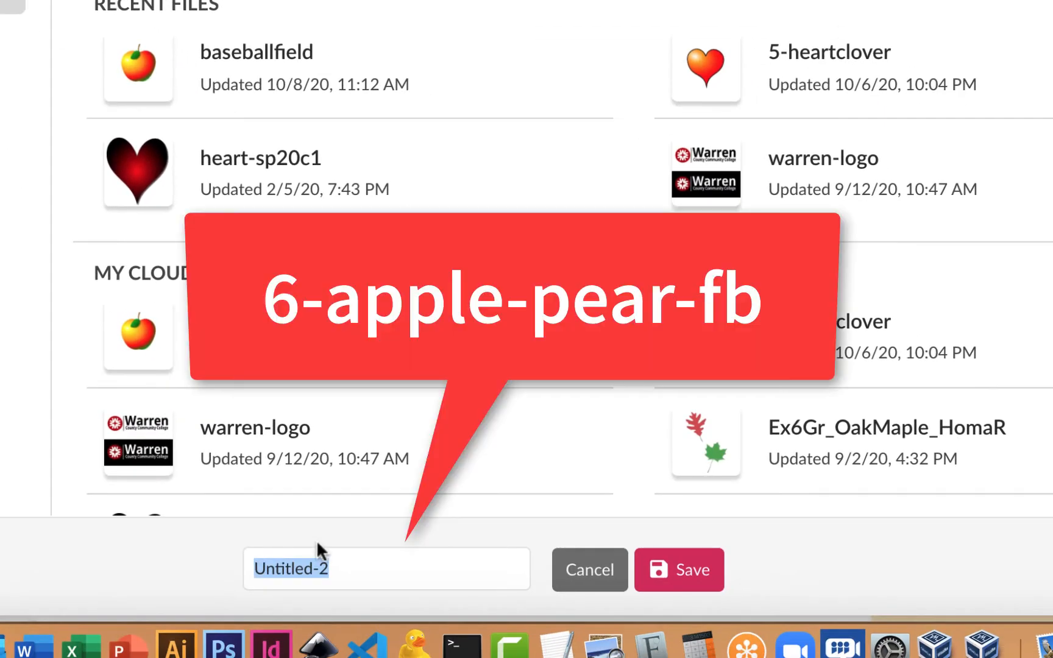
text(6-apple-p)
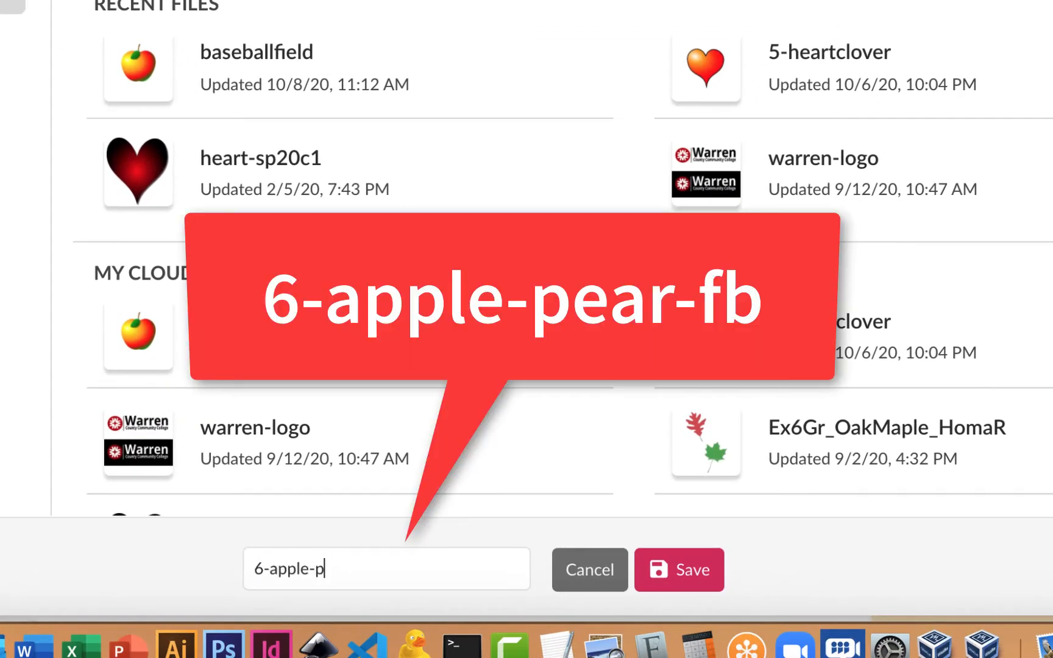
text(ear-fb)
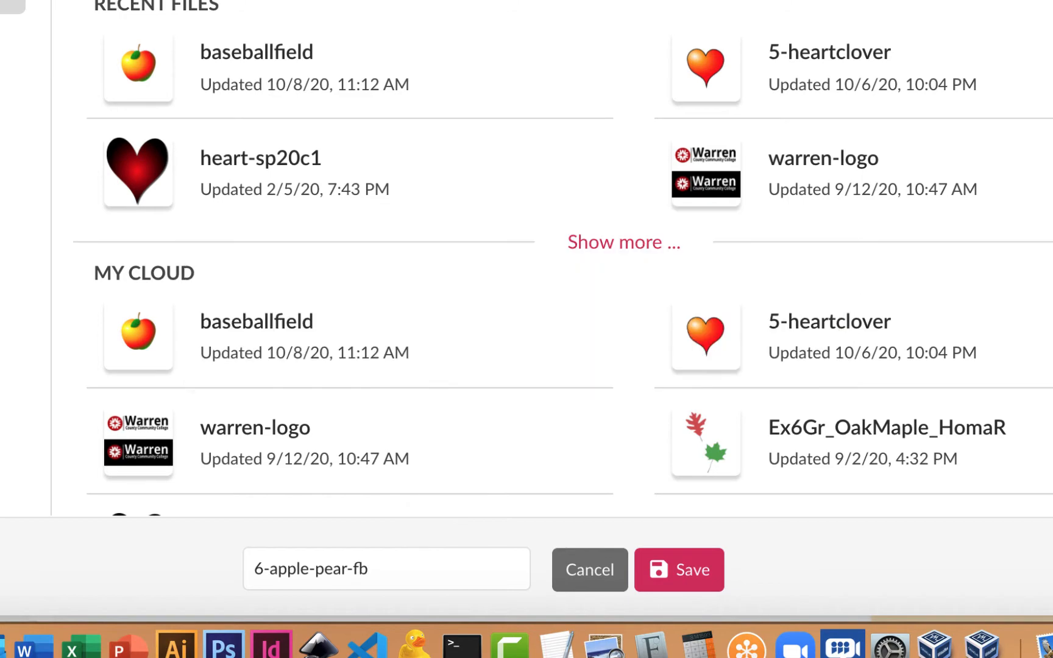
click(687, 566)
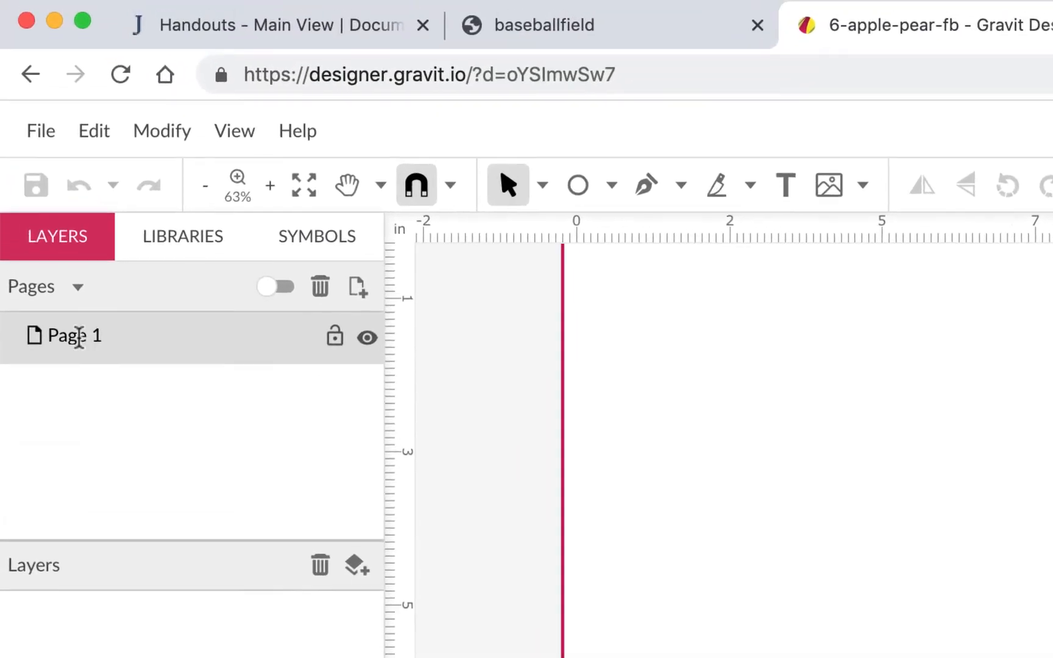
- Rename the first page as apple
double_click(78, 337)
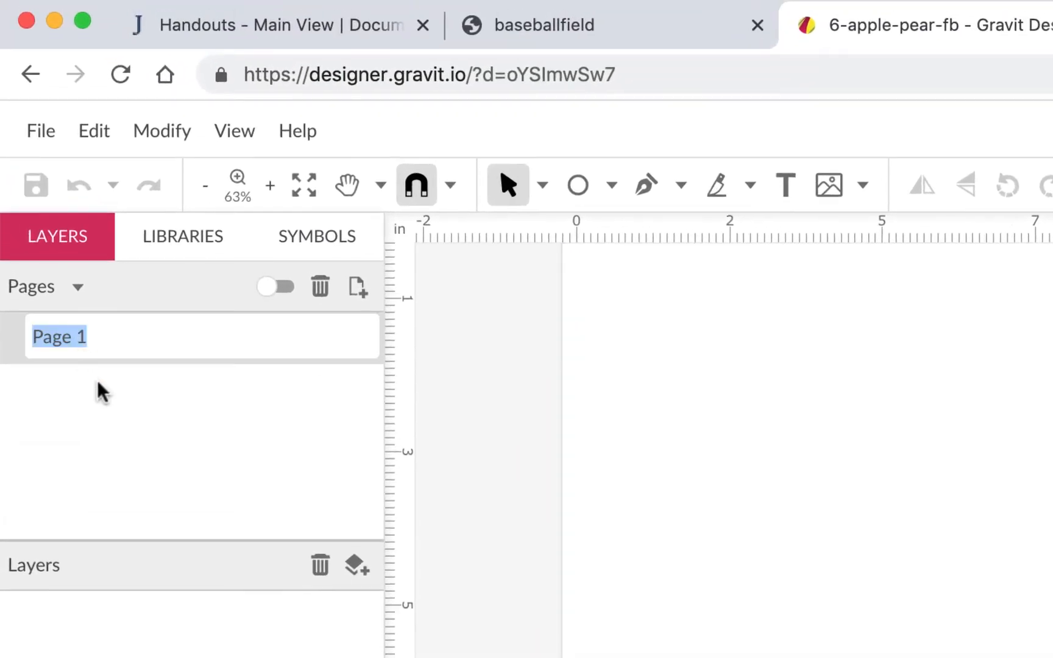
text(apple)
key(Return)
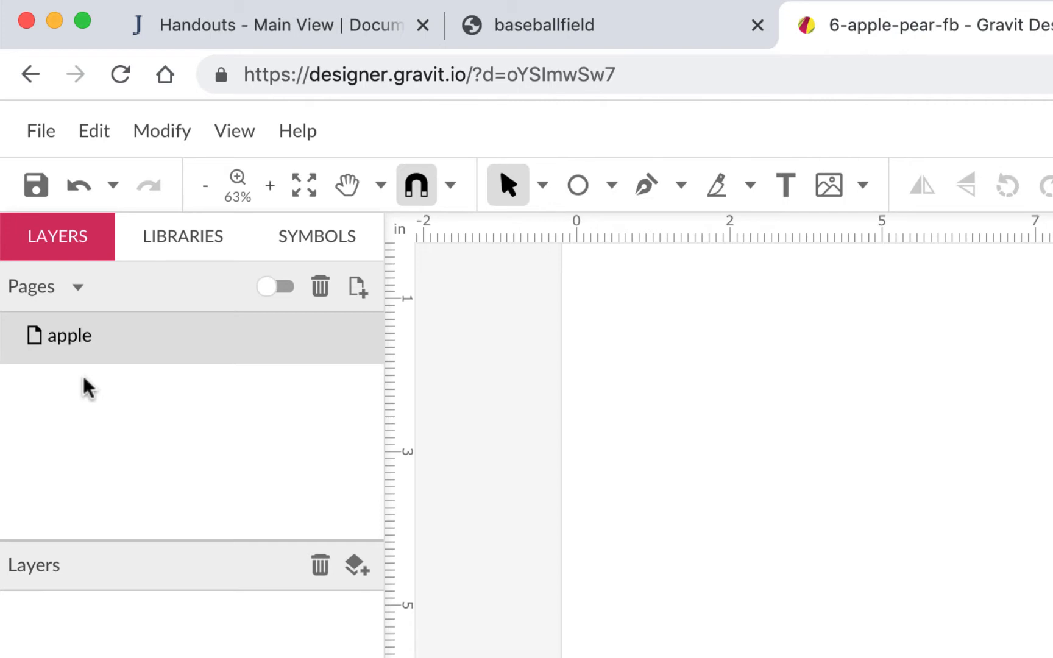
- Draw an upright ellipse about 2.71 in wide and 3.56 in high on the apple page
key(super+plus)
key(super+plus)
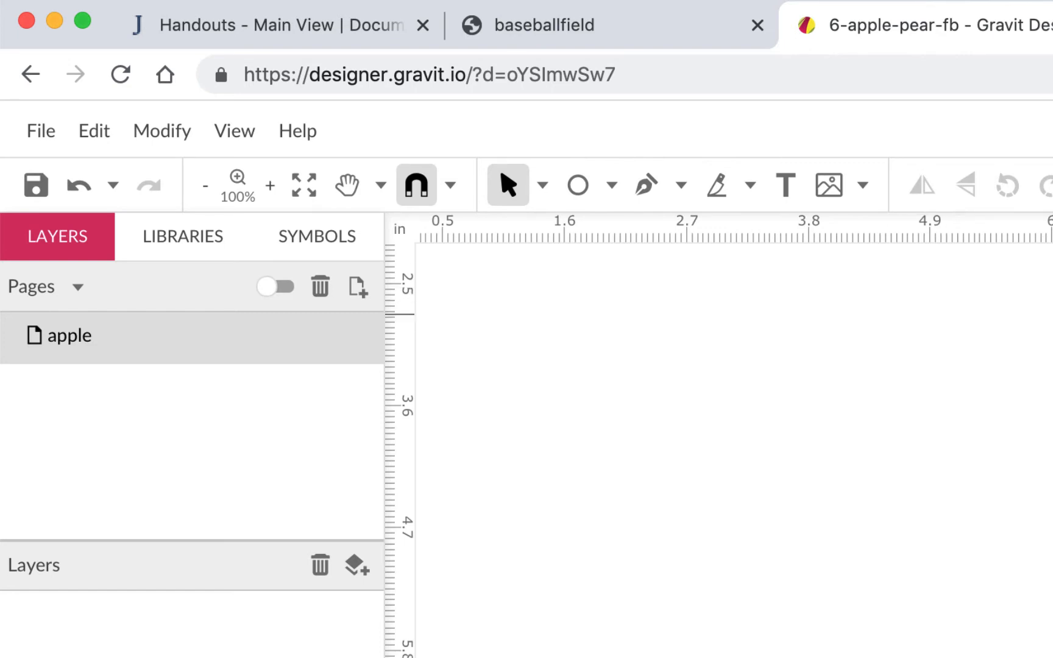
click(612, 186)
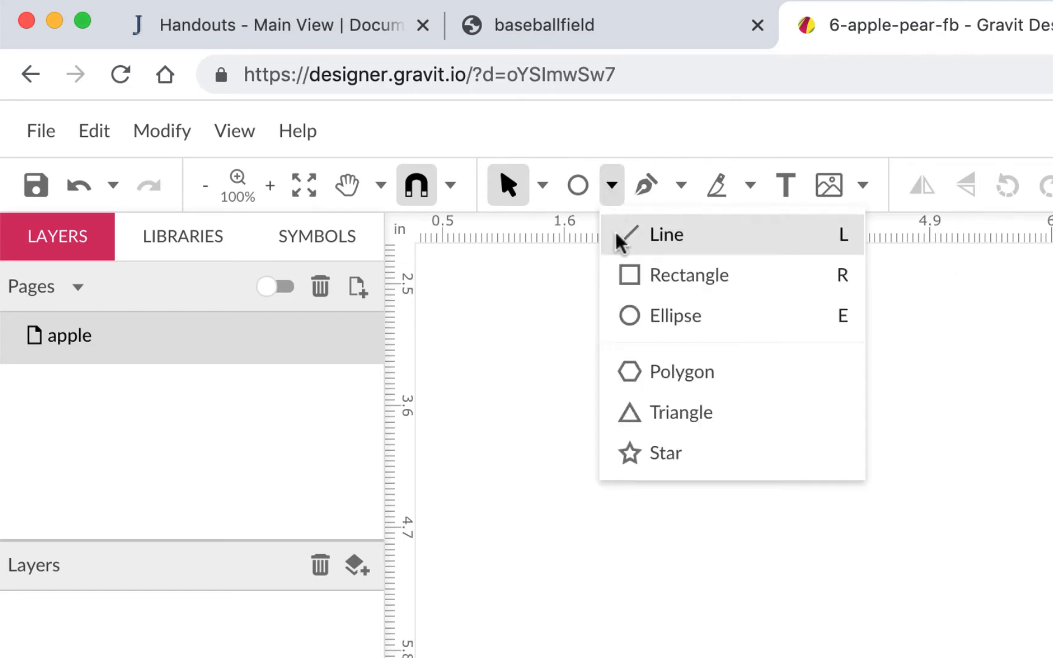
click(613, 312)
drag(544, 348, 842, 657)
click(508, 186)
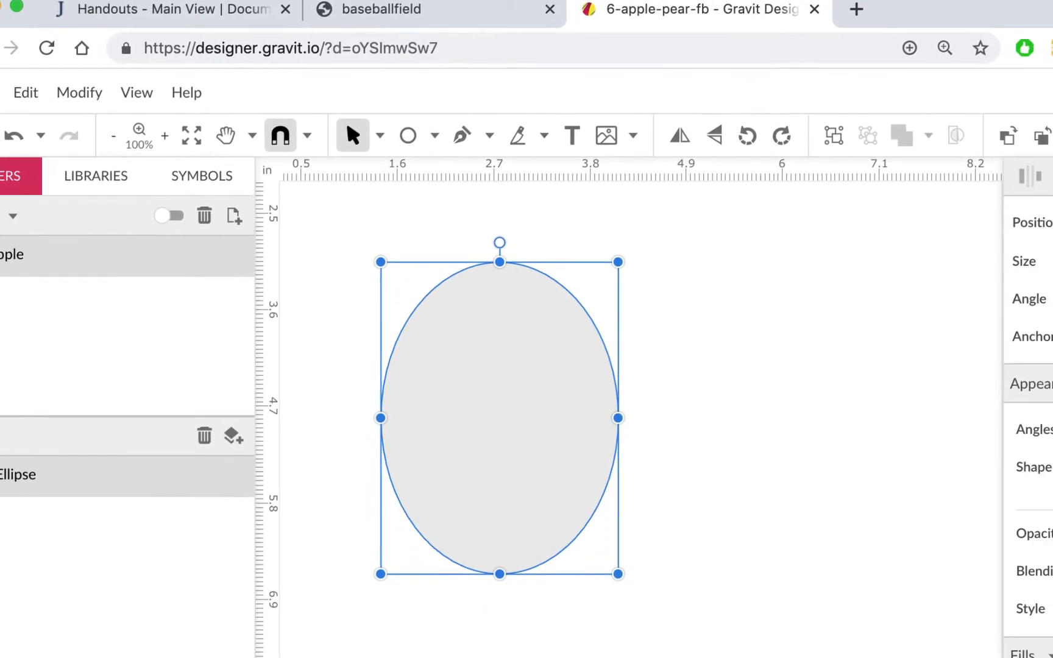
- Set the ellipse's size to 3 in wide and 4 in high
double_click(888, 252)
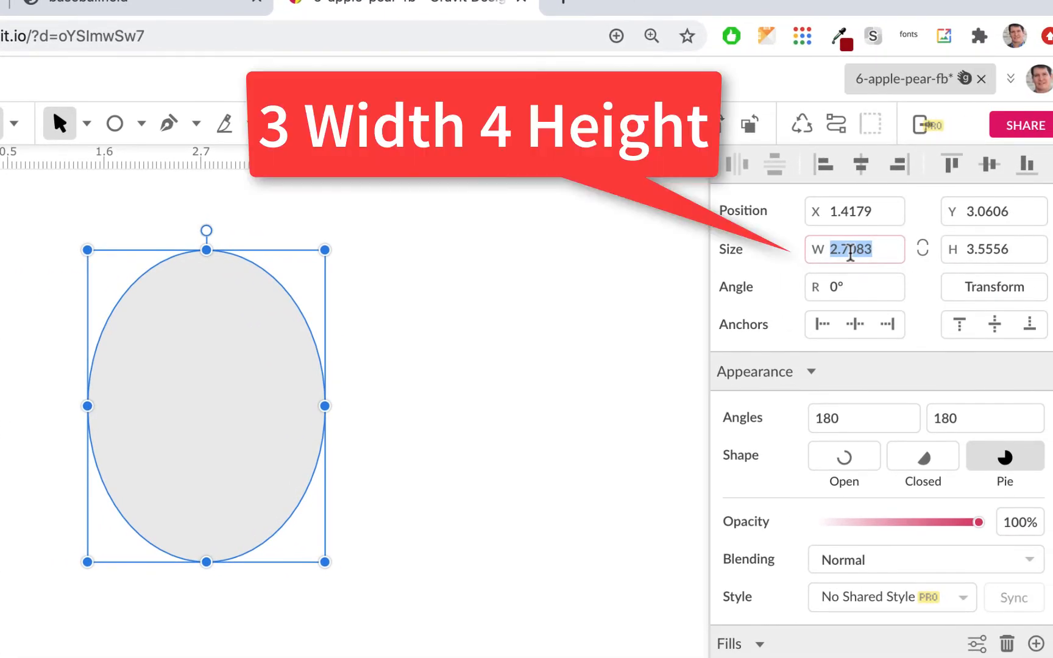
text(3)
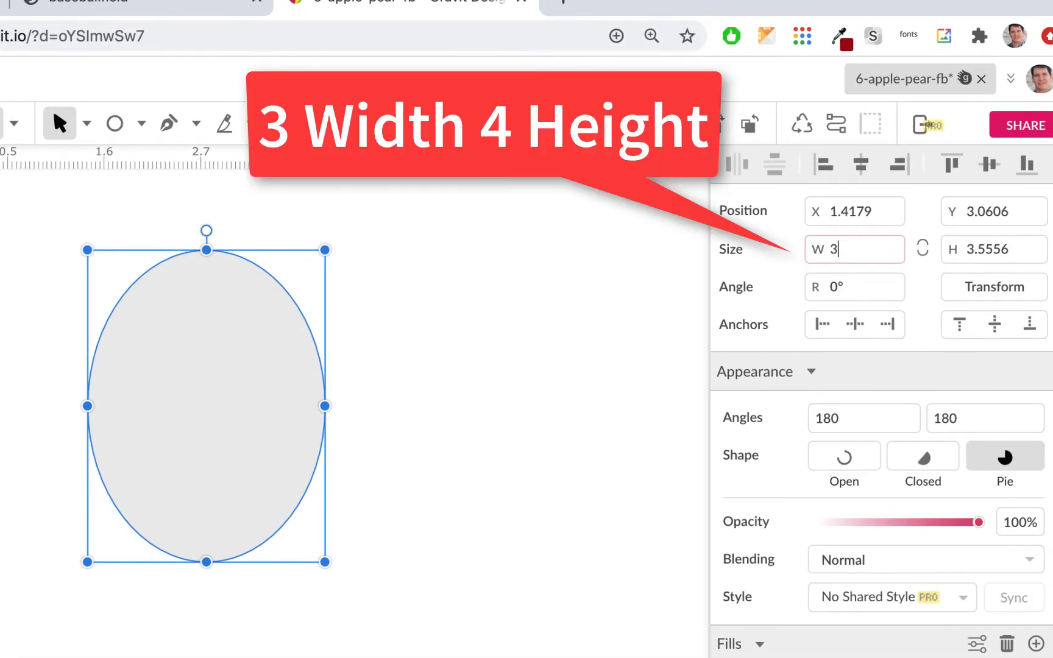
key(Tab)
text(4)
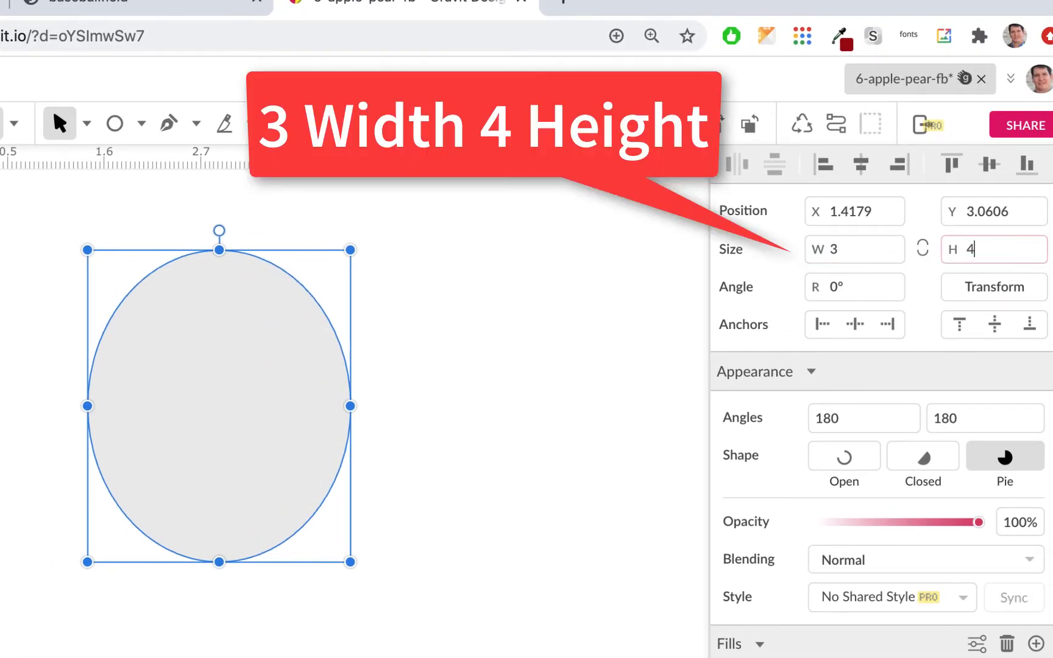
key(Return)
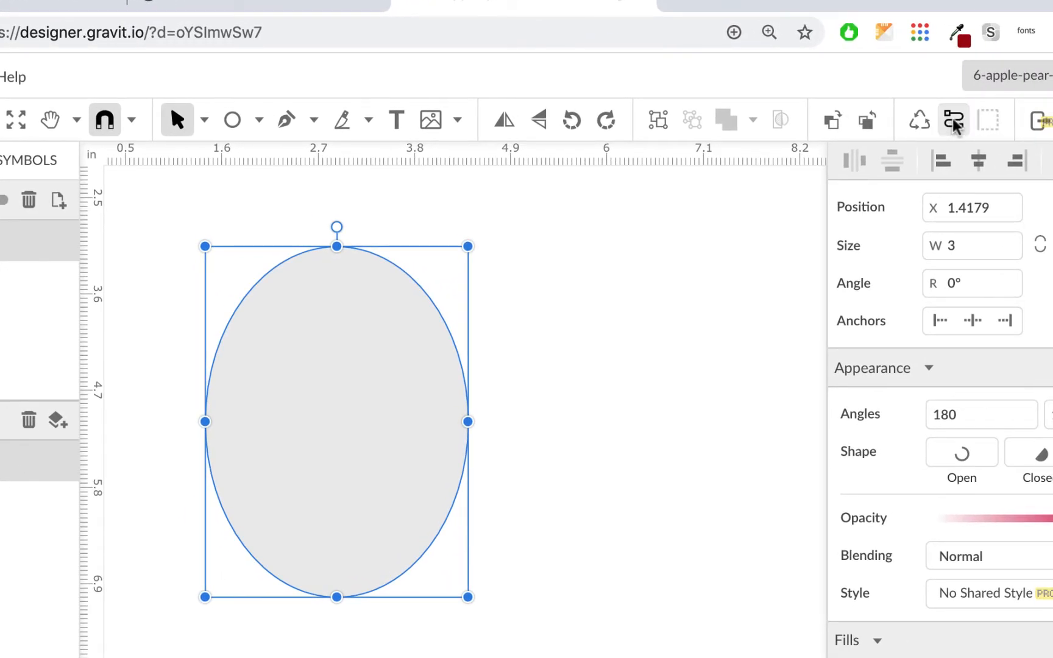
- Convert the ellipse to a path and rotate it to 15°
click(954, 122)
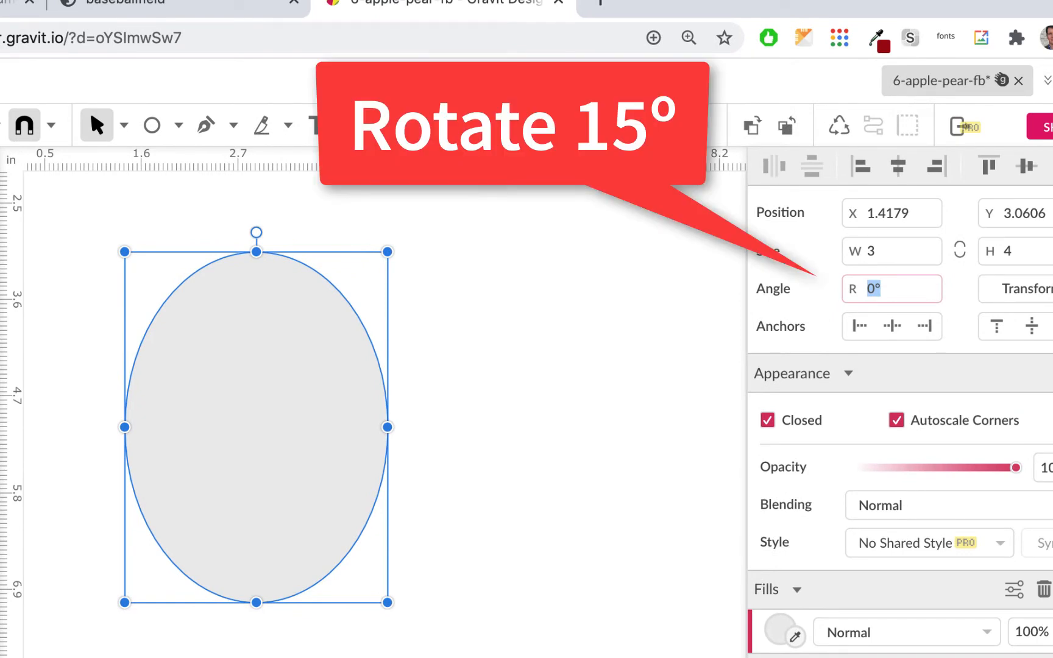
text(15)
key(Return)
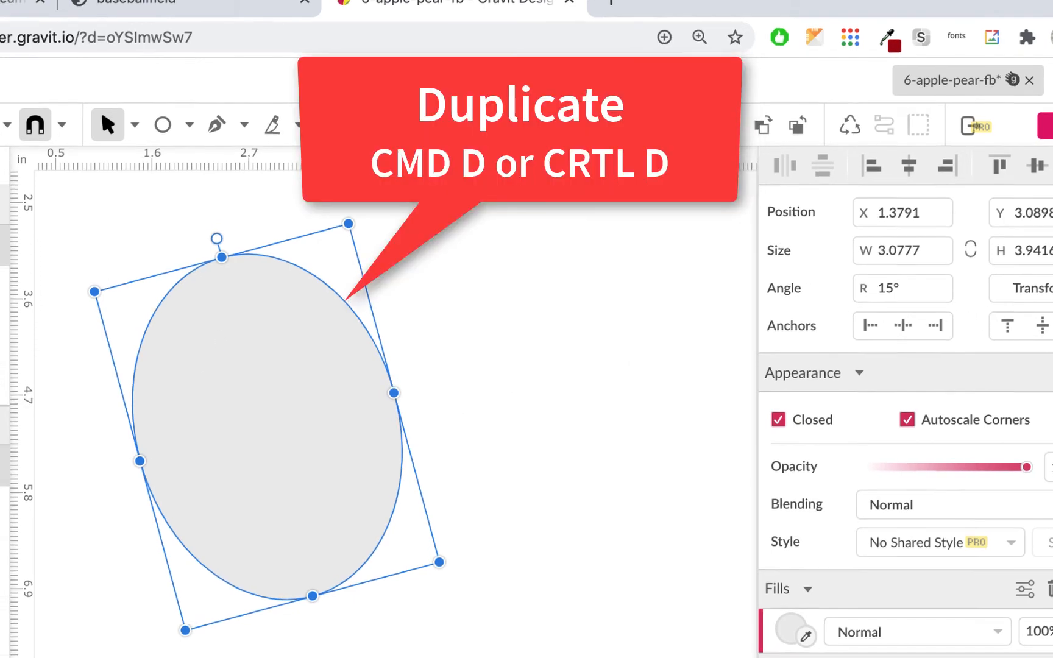
- Duplicate the rotated path and flip the copy horizontally
click(74, 68)
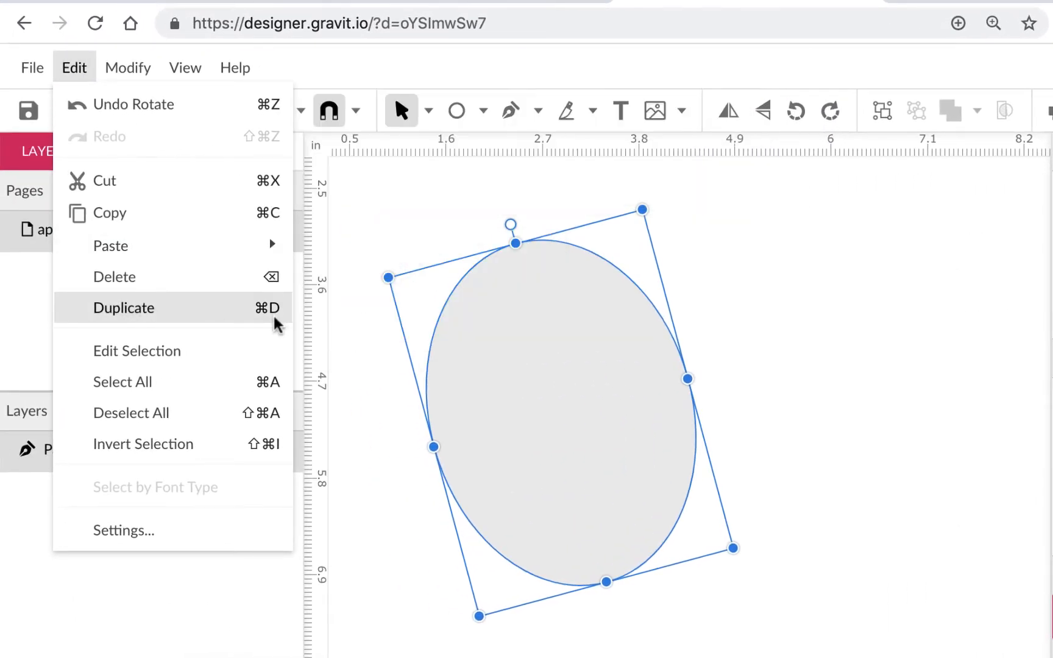
click(273, 309)
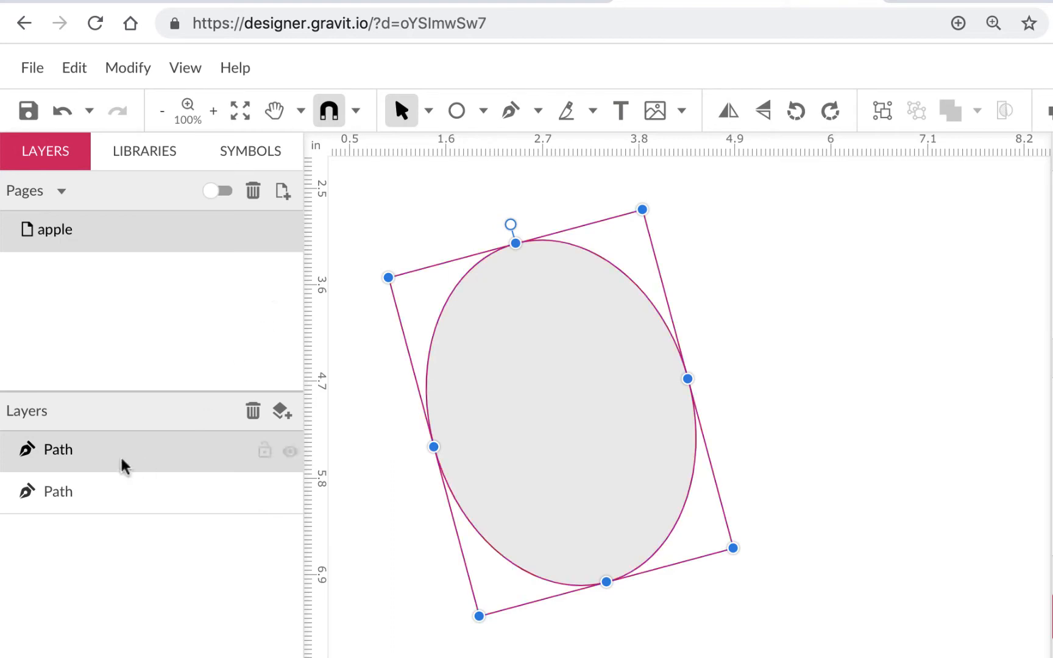
click(735, 115)
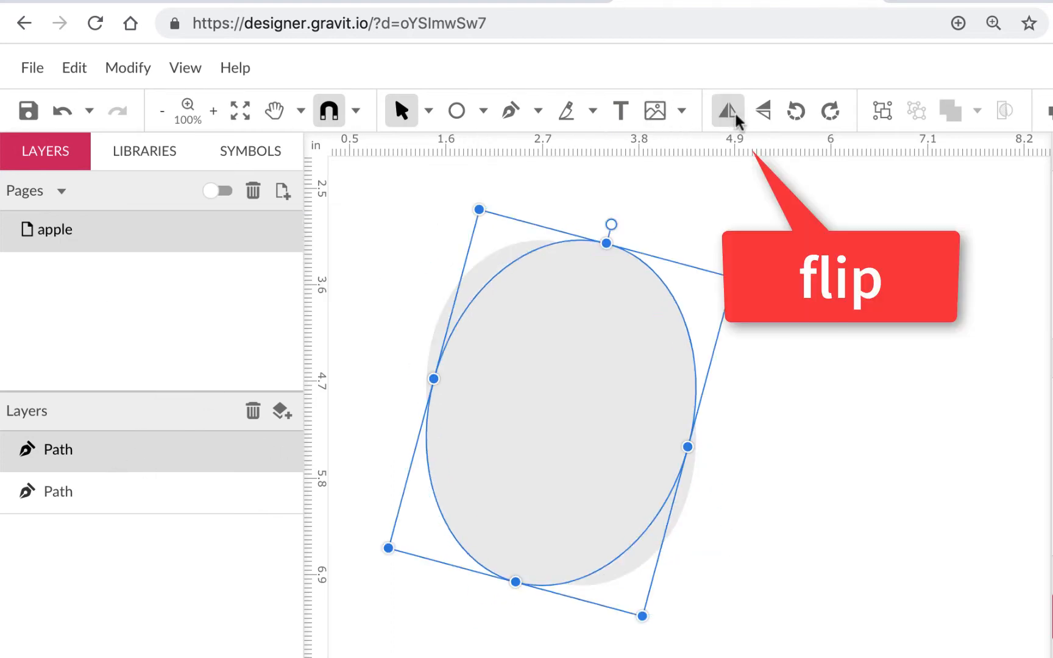
- Move the flipped copy sideways to the right so it partly overlaps the original and the two form an apple outline
drag(611, 381, 751, 384)
click(897, 445)
drag(775, 426, 759, 427)
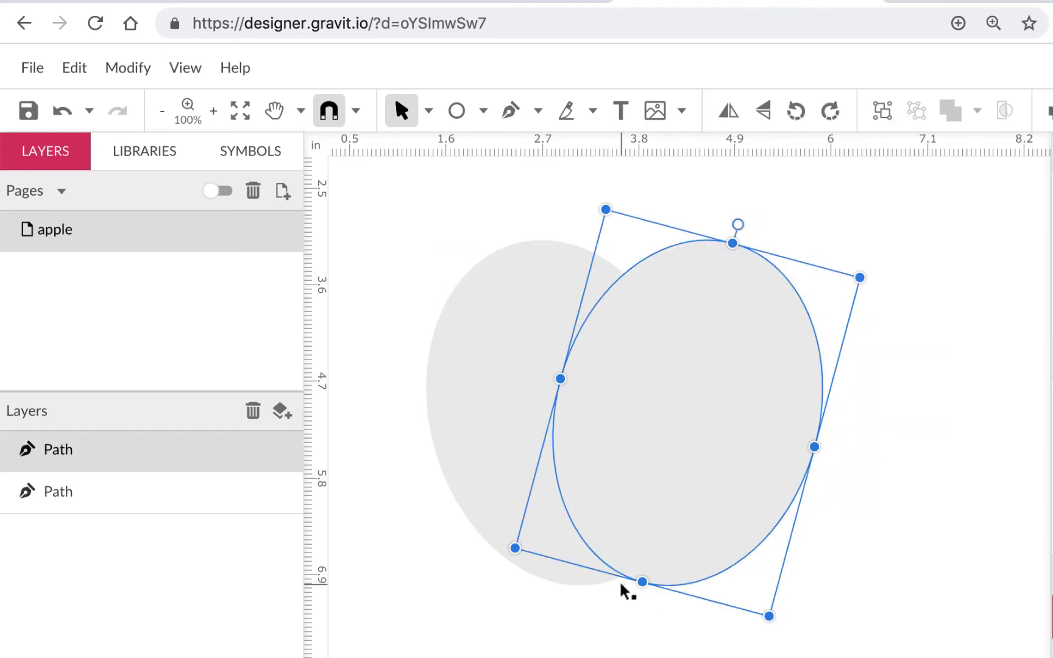
drag(698, 521, 691, 525)
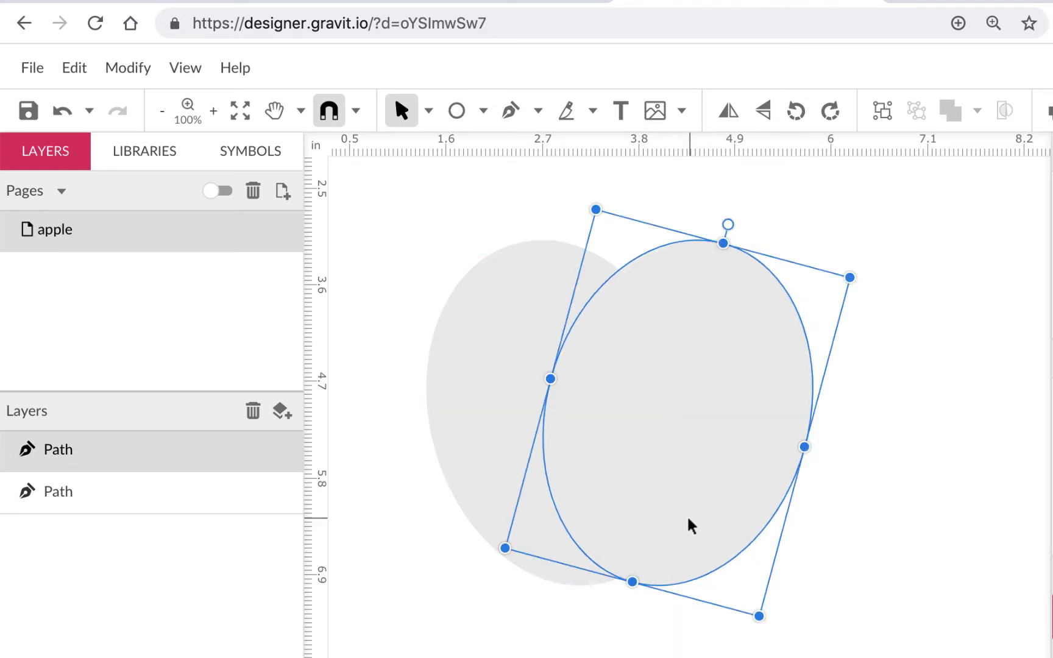
click(890, 477)
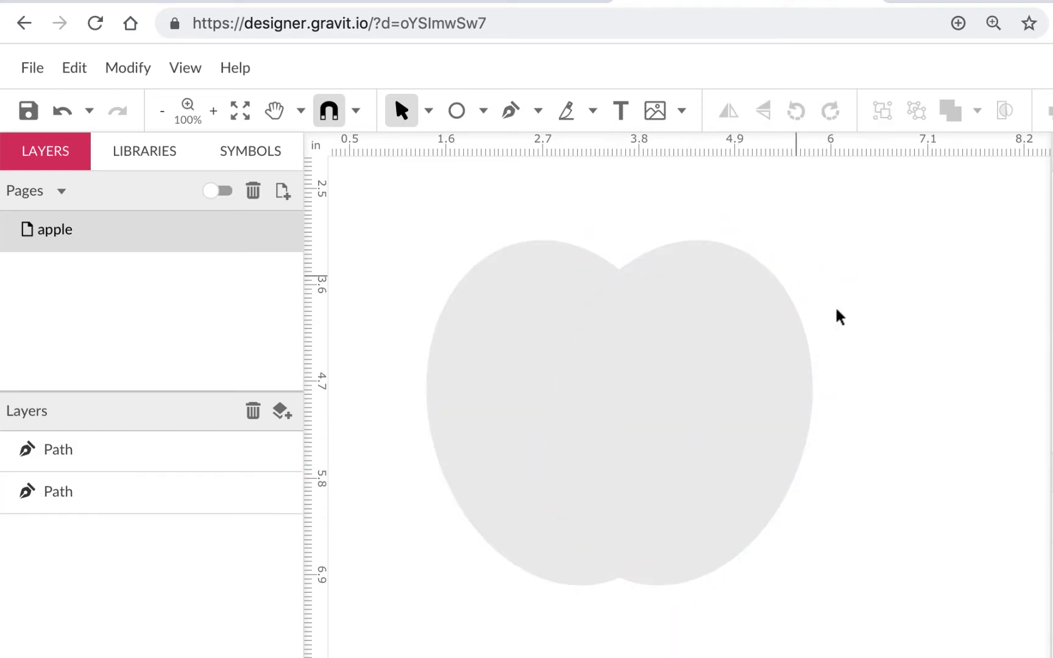
- Select both overlapping paths and align them on their horizontal centers
drag(434, 226, 848, 396)
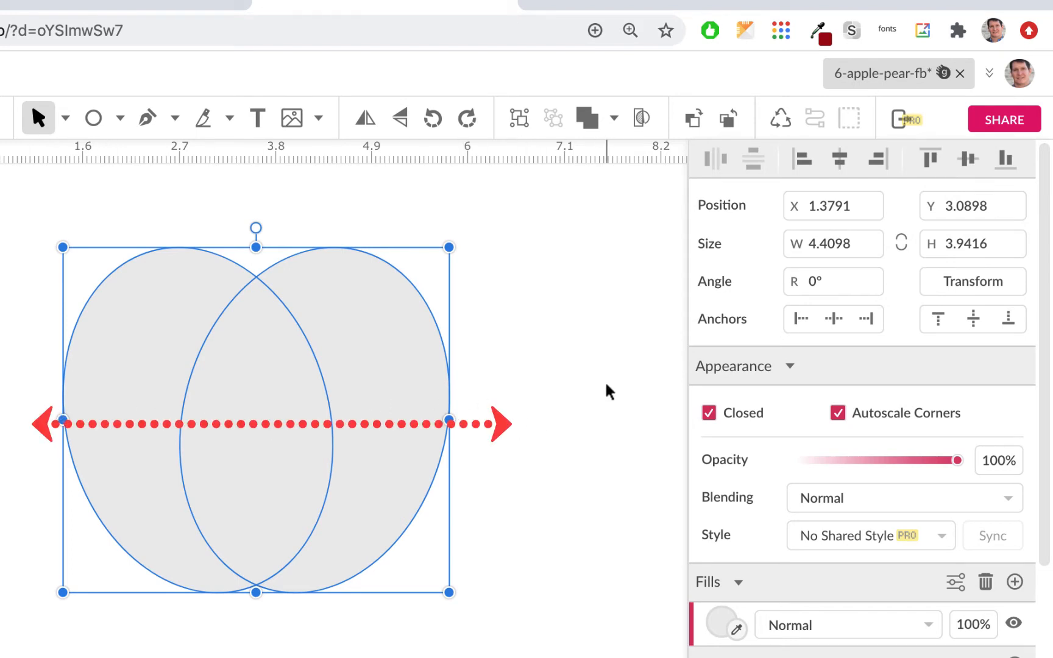
click(841, 158)
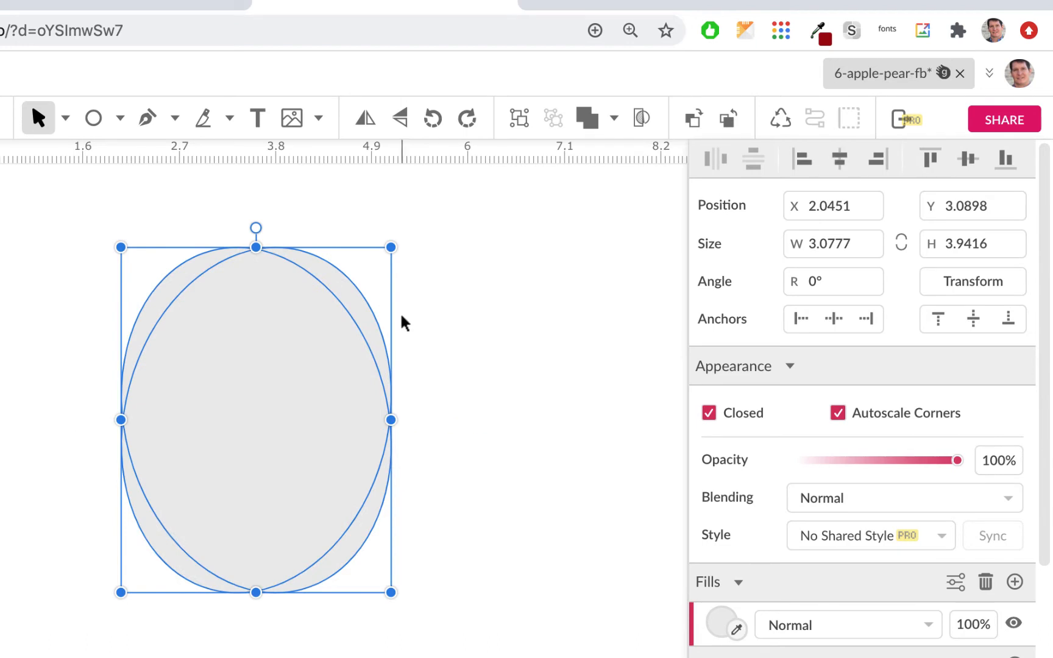
- Undo the horizontal center alignment, and combine the two overlapping paths into one compound shape with Union
key(ctrl+z)
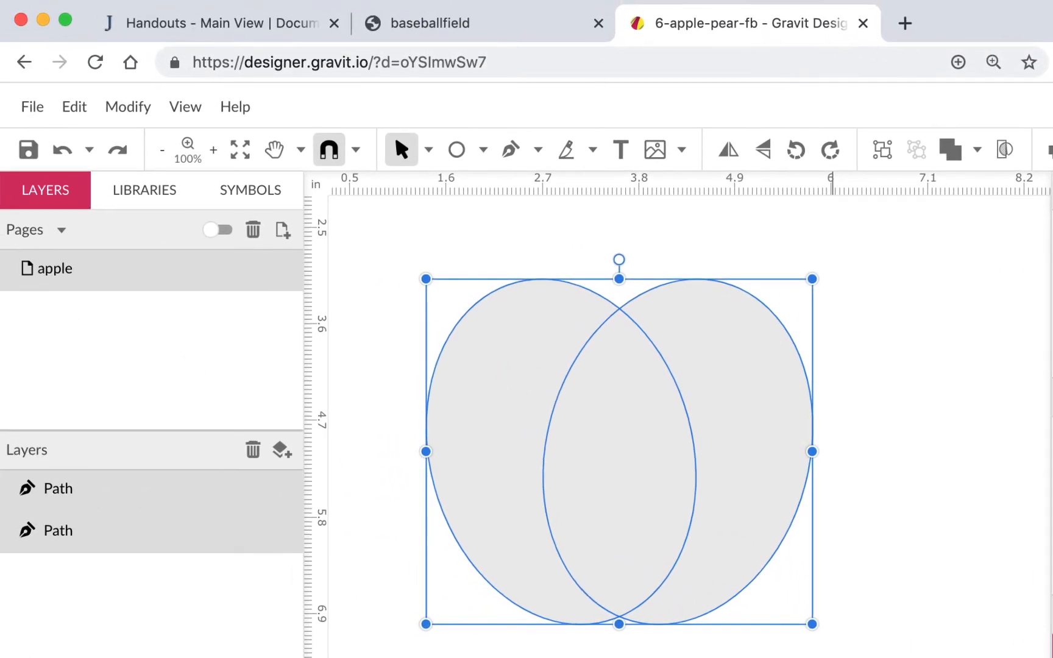
click(977, 149)
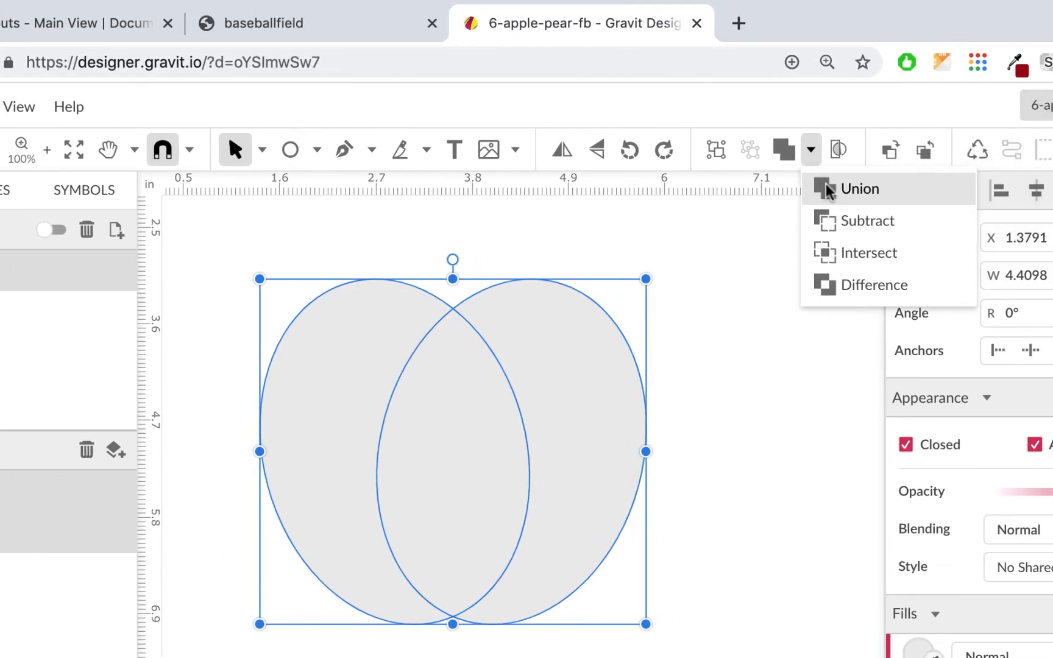
click(827, 189)
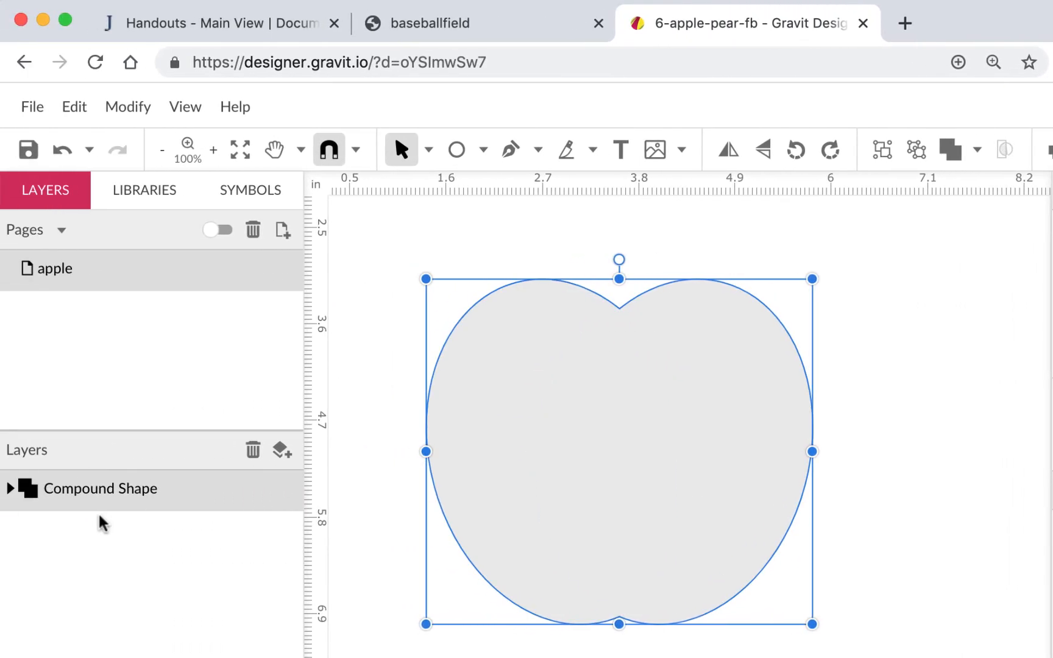
click(10, 489)
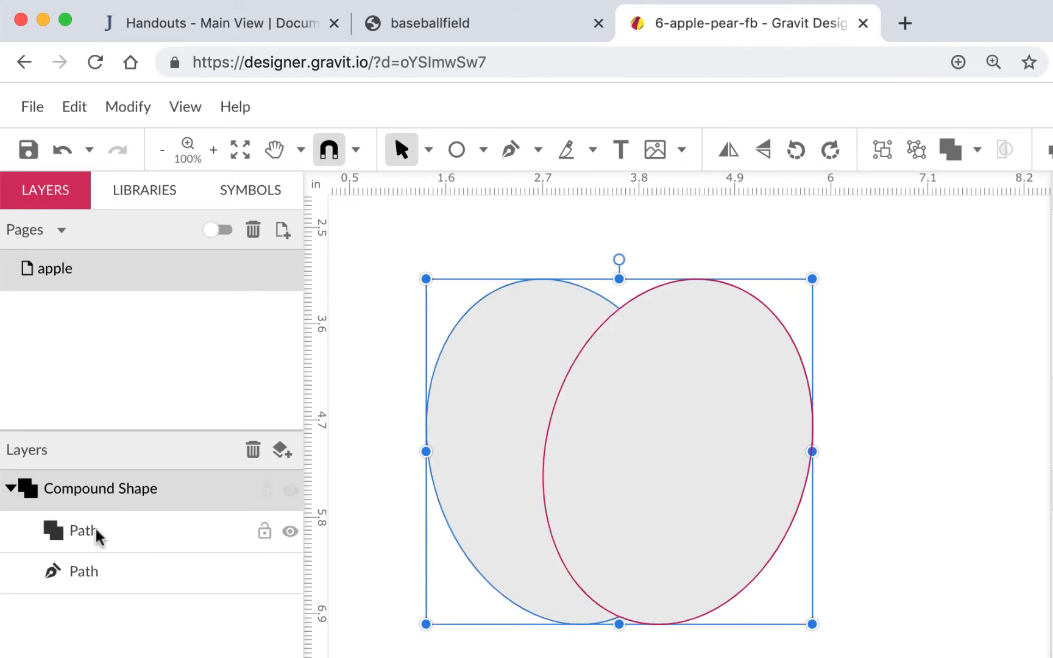
click(11, 489)
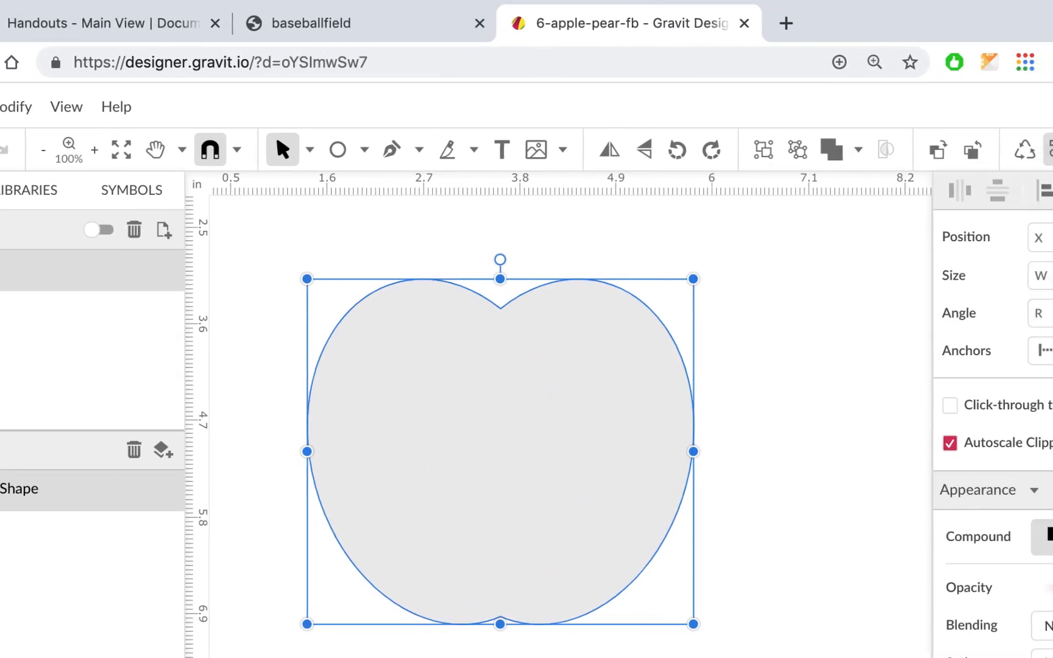
- Convert the compound shape into a single path and rename its layer to apple
click(904, 150)
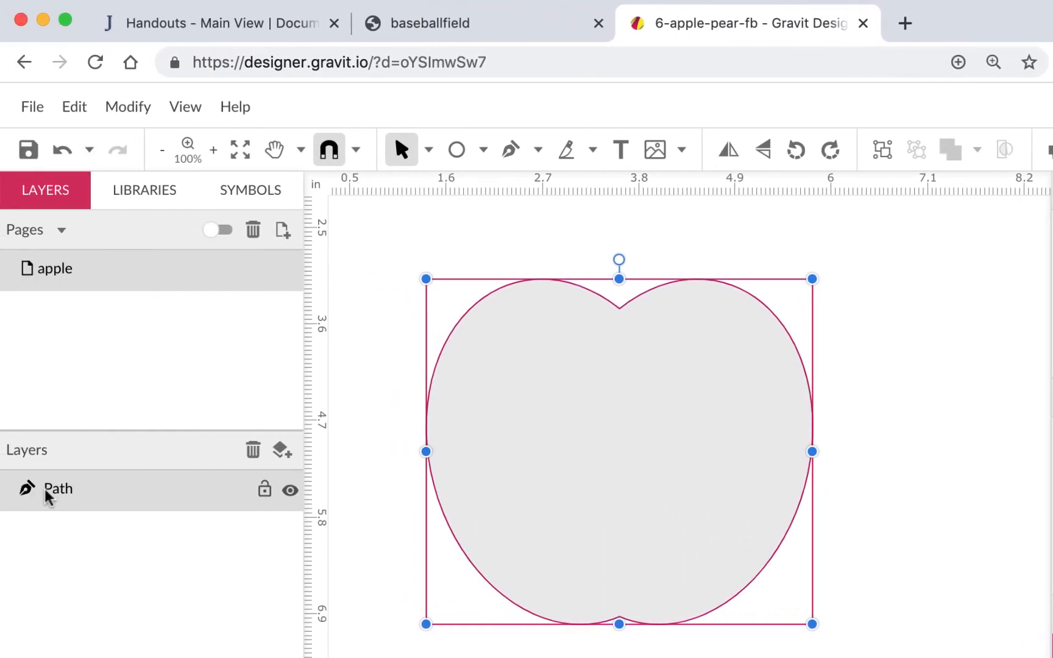
double_click(52, 489)
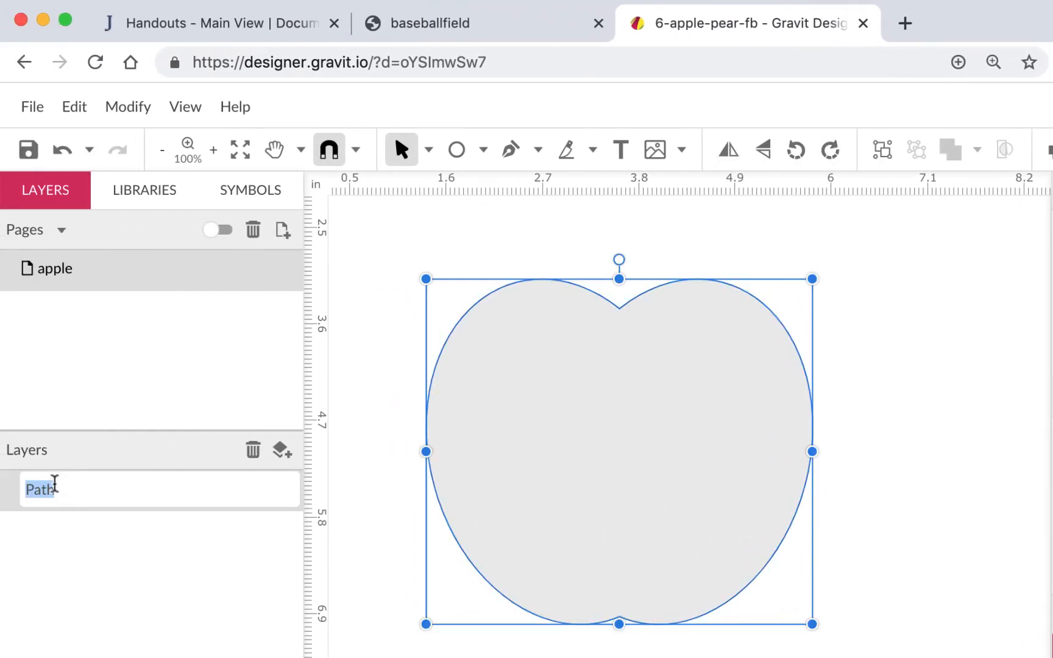
text(apple)
key(Return)
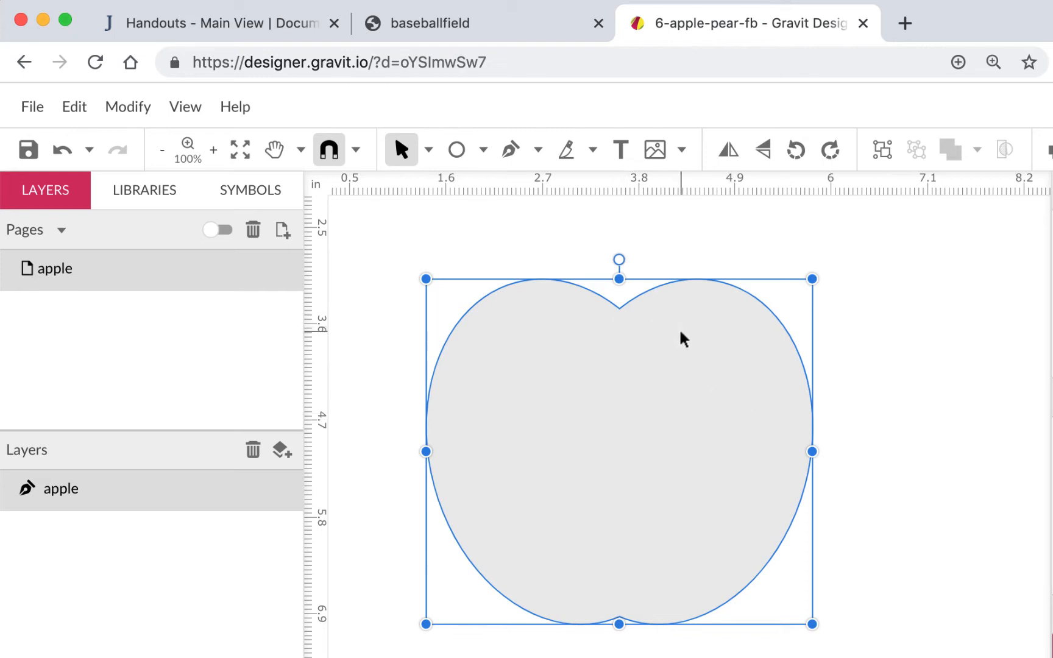
- With the Subselect tool, change the apple's top center notch point to a mirrored joint and level its handles horizontally
click(430, 151)
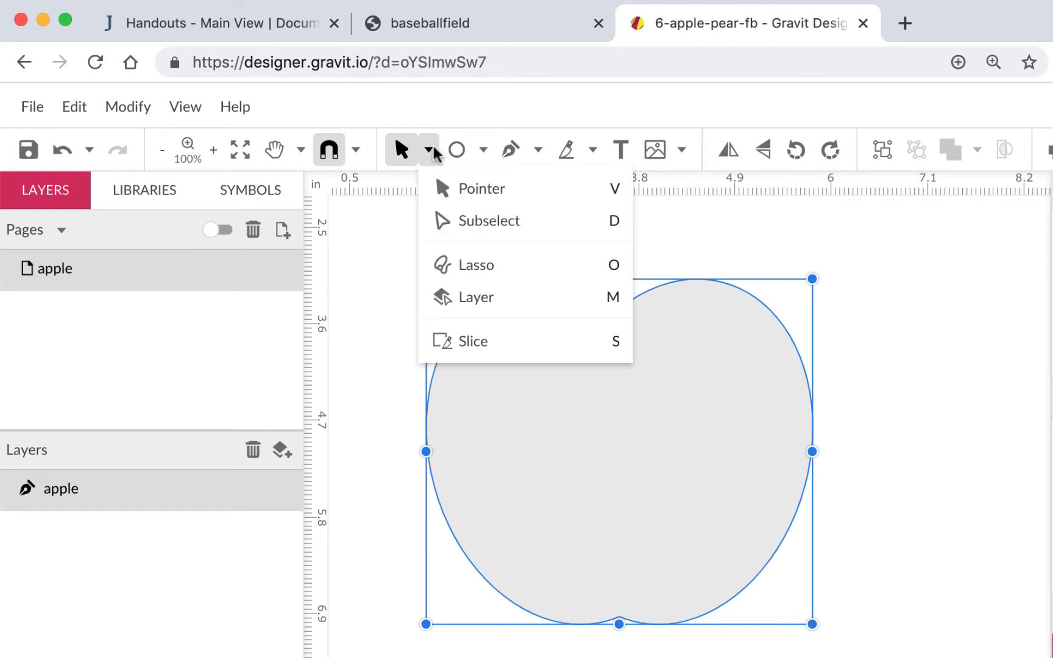
click(466, 238)
click(618, 309)
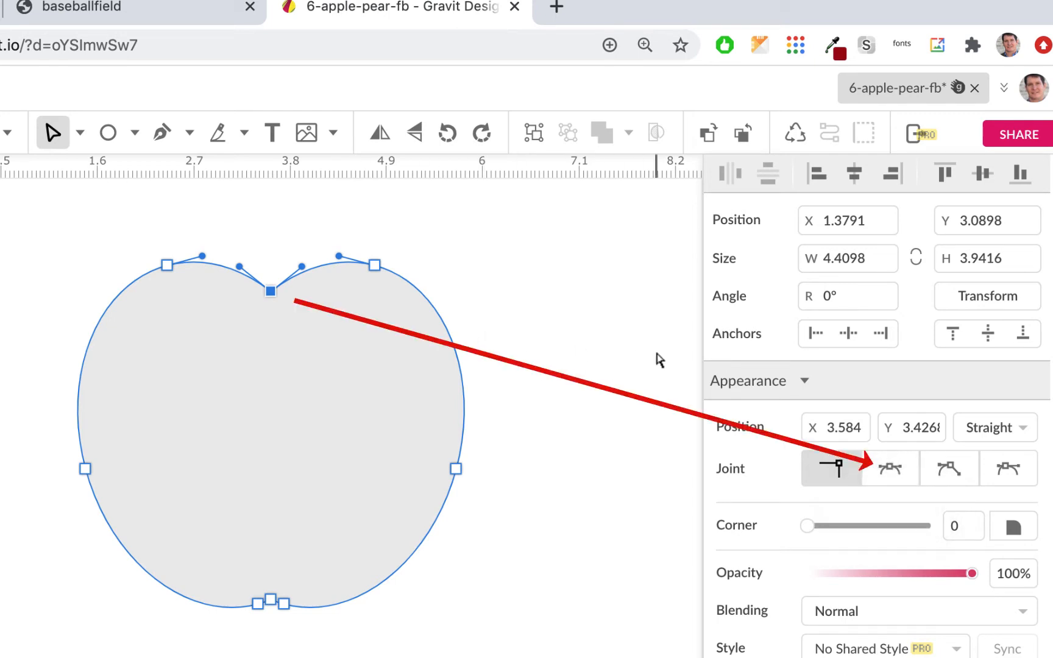
click(890, 470)
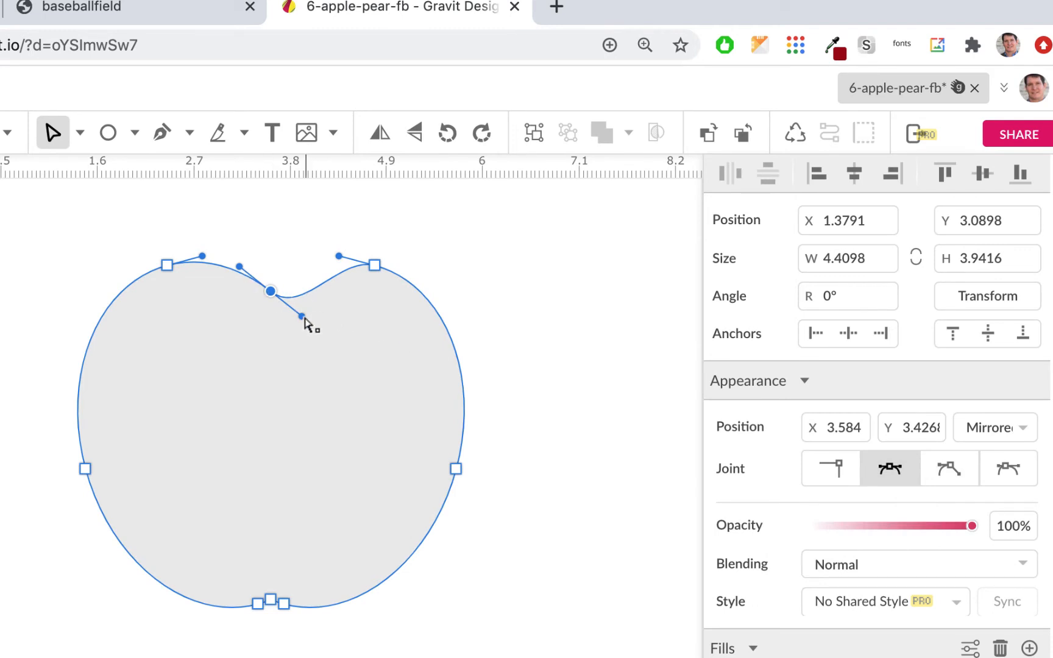
drag(306, 308, 309, 294)
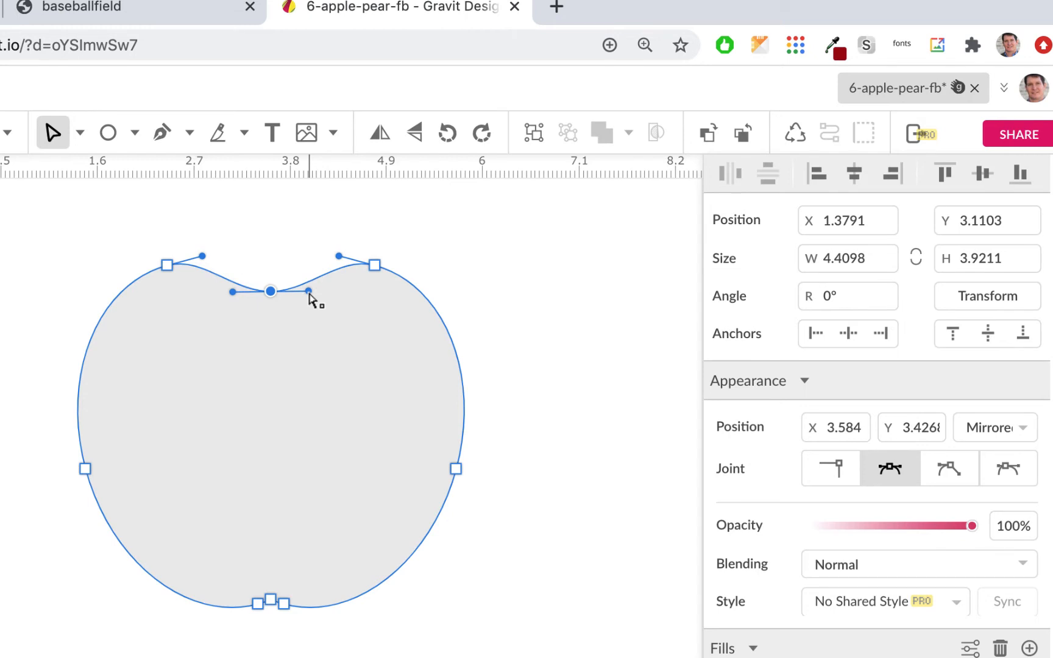
- Raise the top center point to about Y 3.33 and extend the inner handles of both upper shoulder points toward the center
key(super+plus)
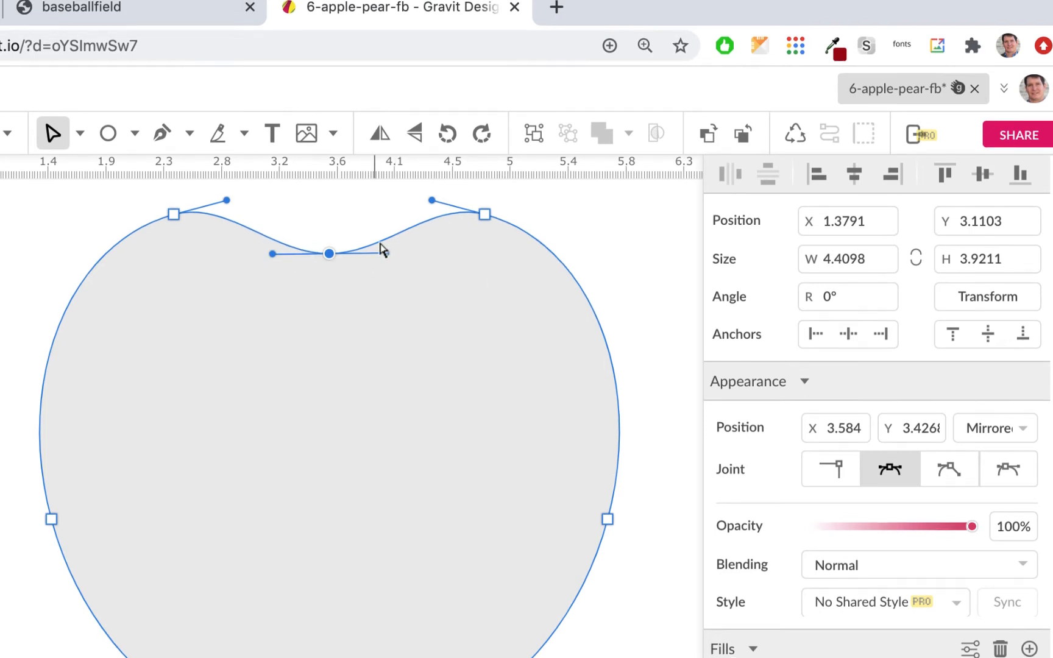
drag(386, 266, 329, 257)
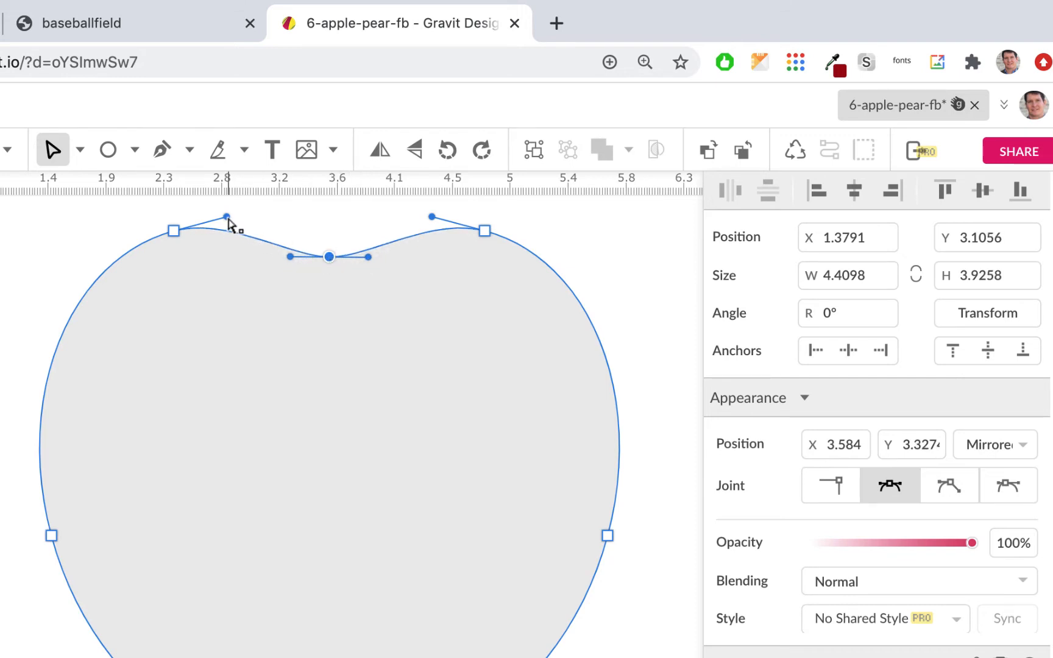
drag(229, 223, 256, 209)
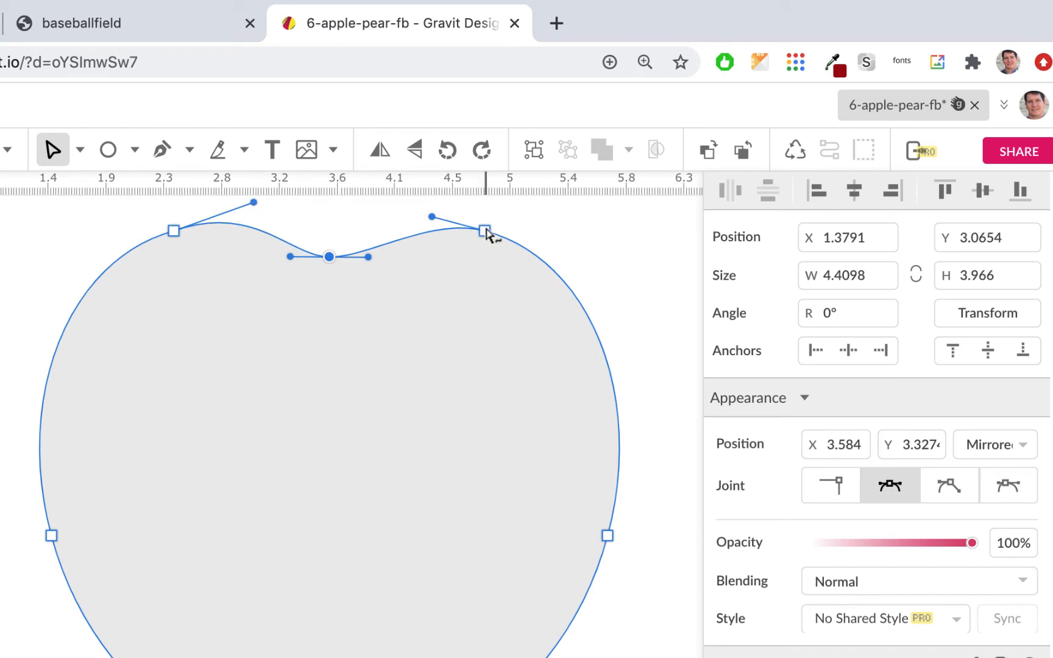
drag(432, 216, 400, 207)
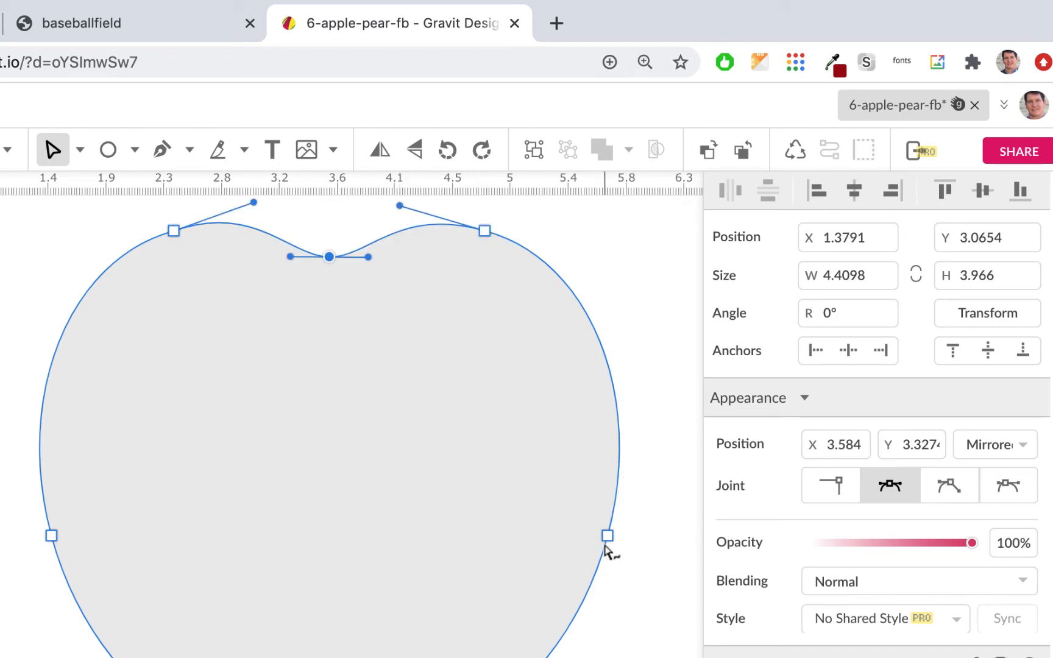
- Move the apple's right and left side points inward and bend their upper handles slightly outward
drag(606, 537, 590, 539)
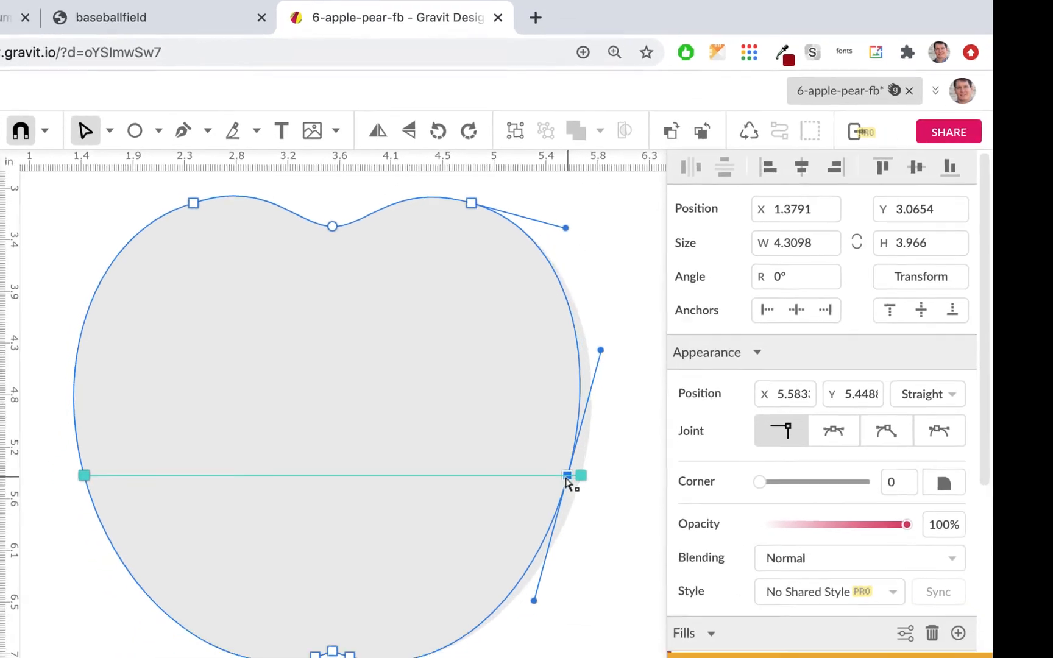
drag(567, 479, 559, 480)
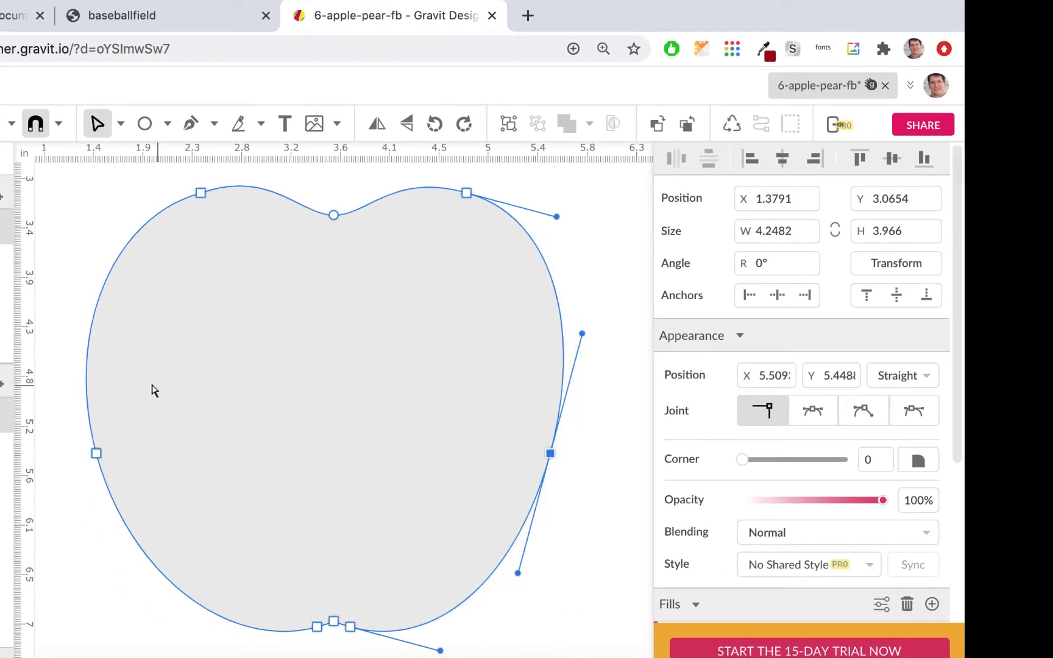
drag(97, 453, 122, 447)
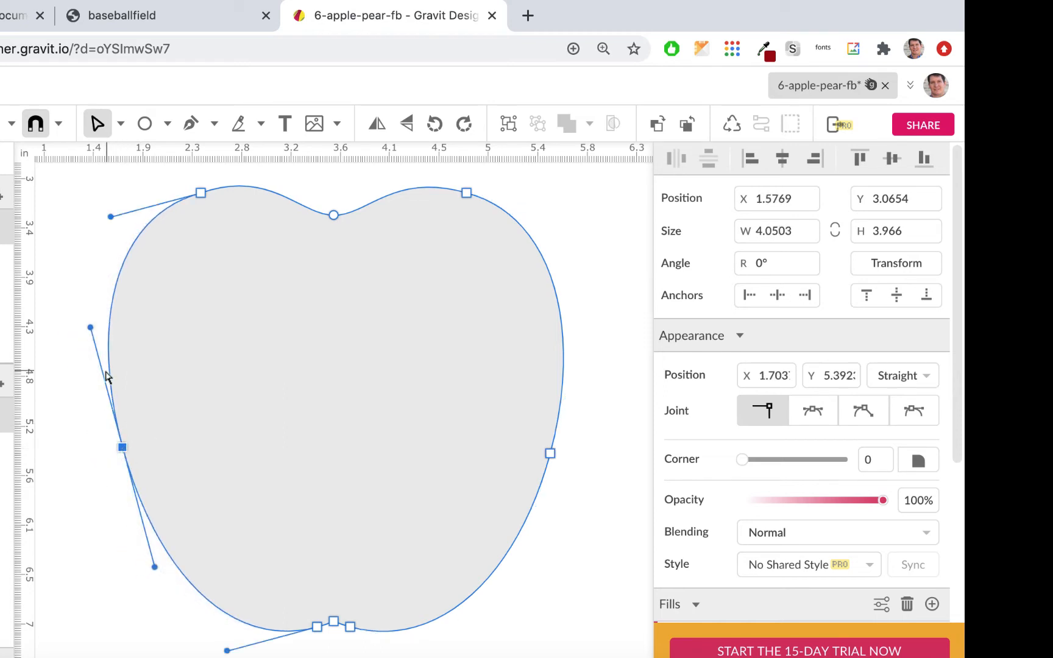
drag(90, 328, 78, 327)
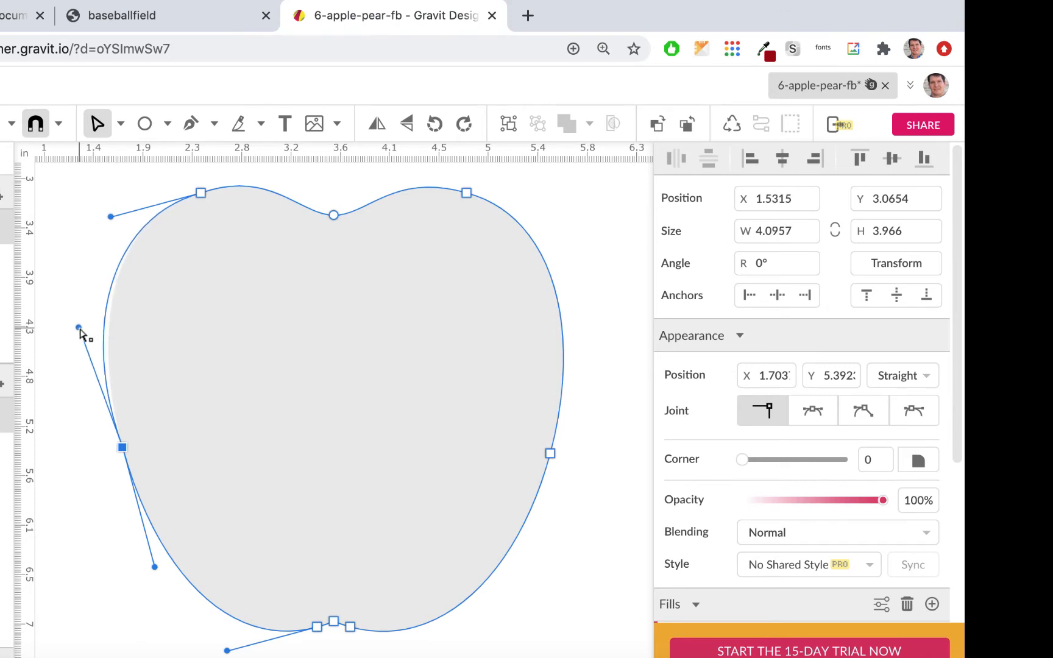
click(550, 454)
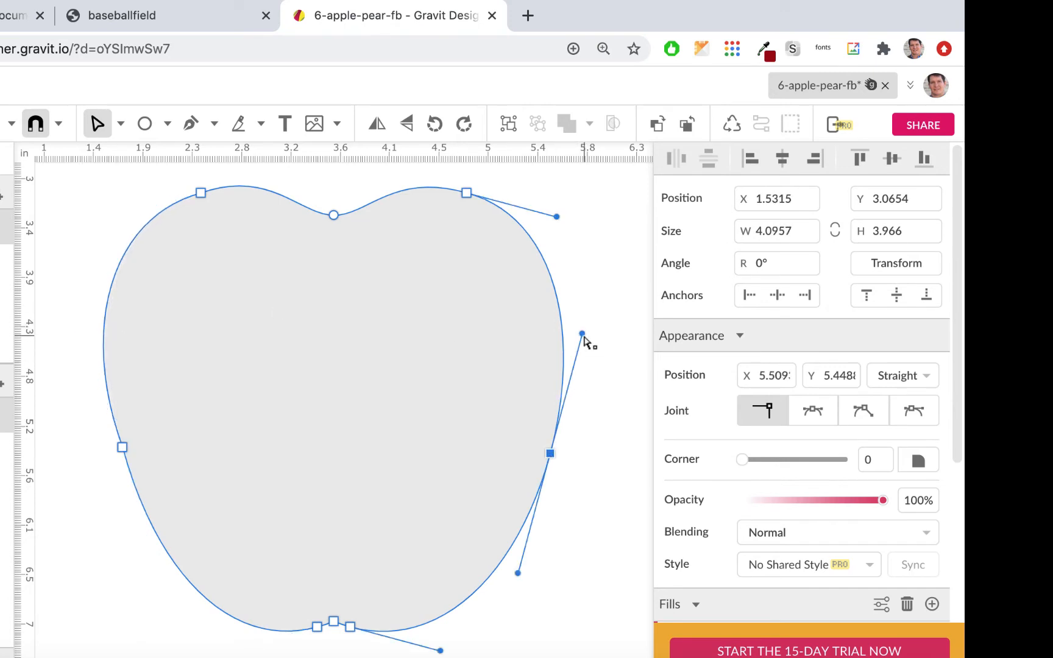
drag(582, 334, 591, 336)
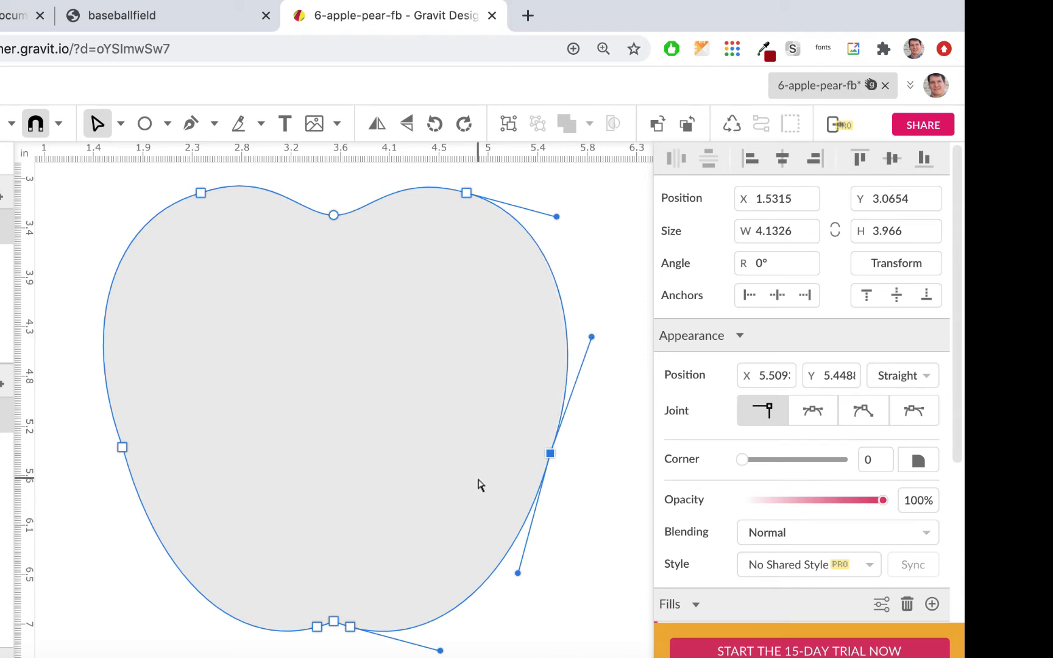
- Shorten the outer handles of the two points beside the bottom notch and spread both upper shoulder points slightly outward
drag(440, 650, 420, 652)
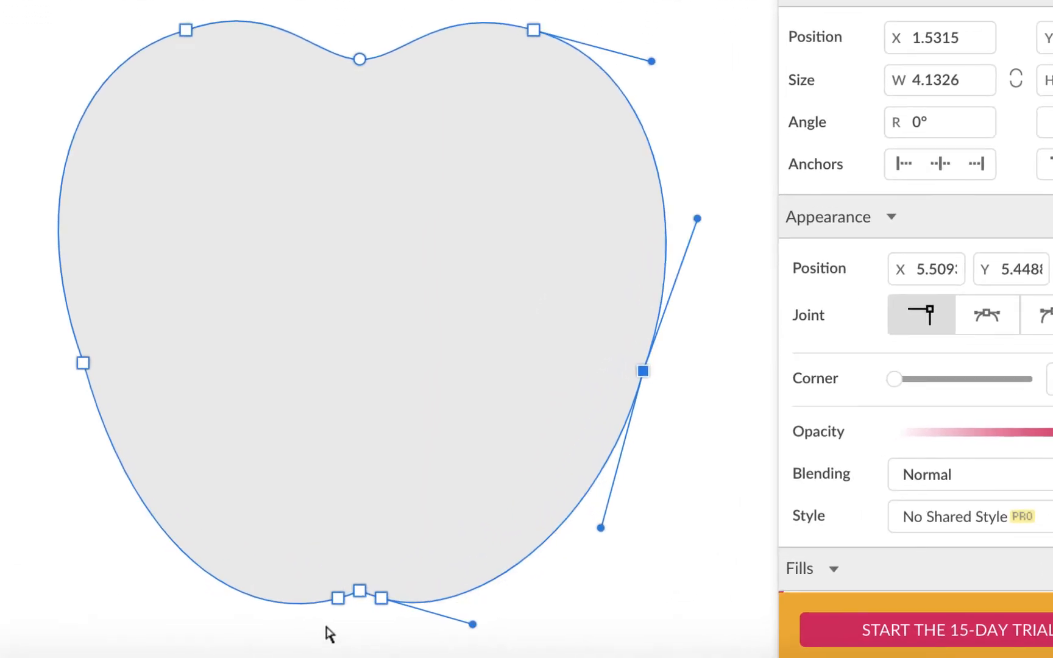
click(337, 599)
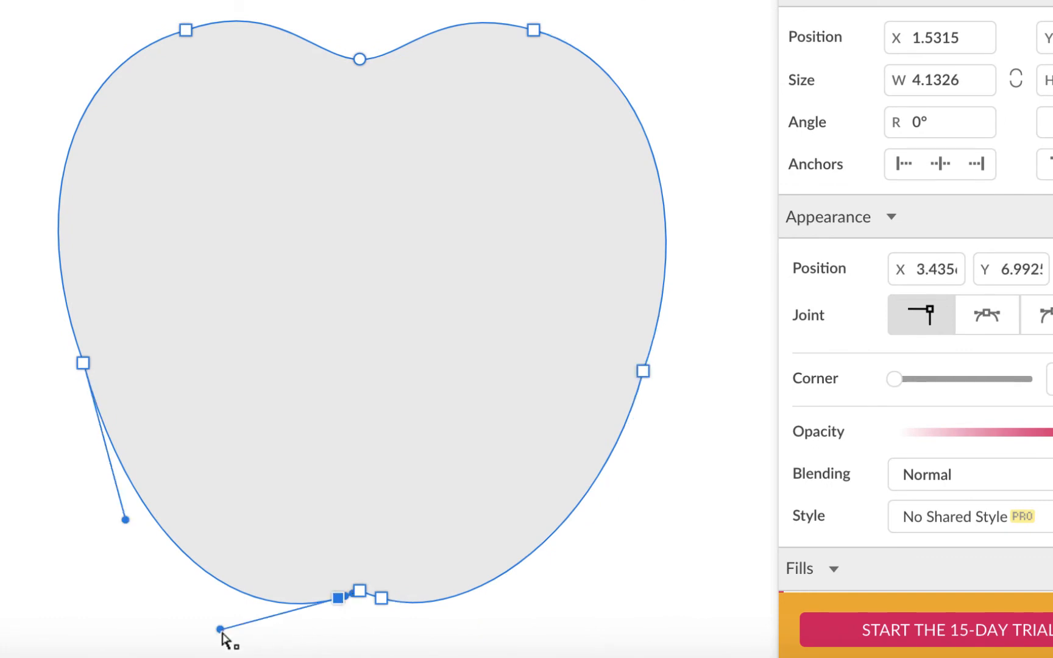
drag(220, 630, 244, 619)
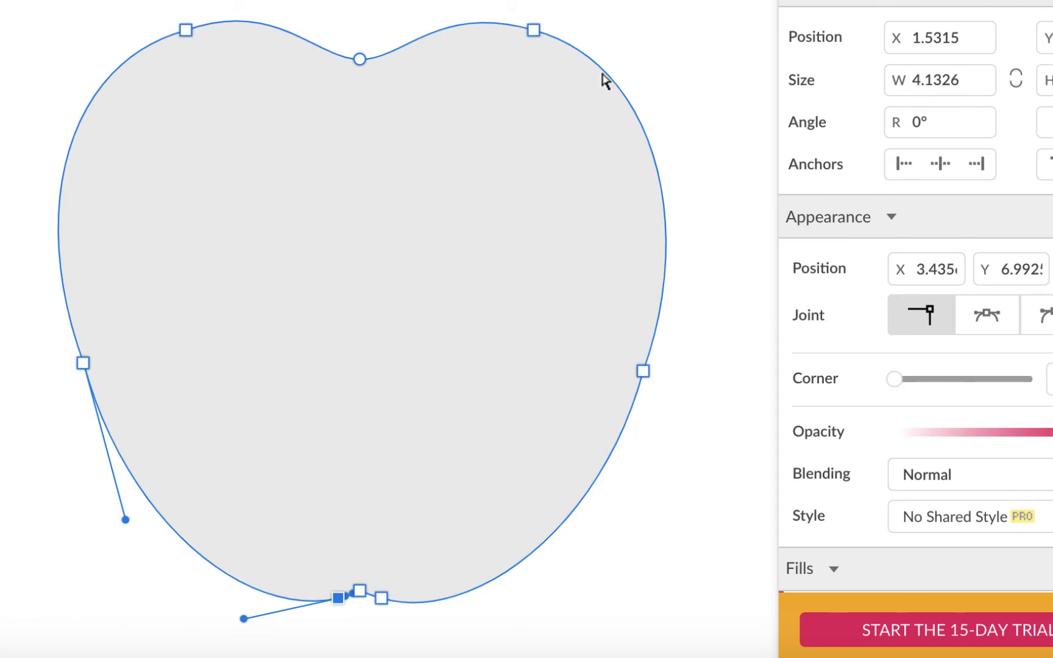
drag(534, 30, 604, 48)
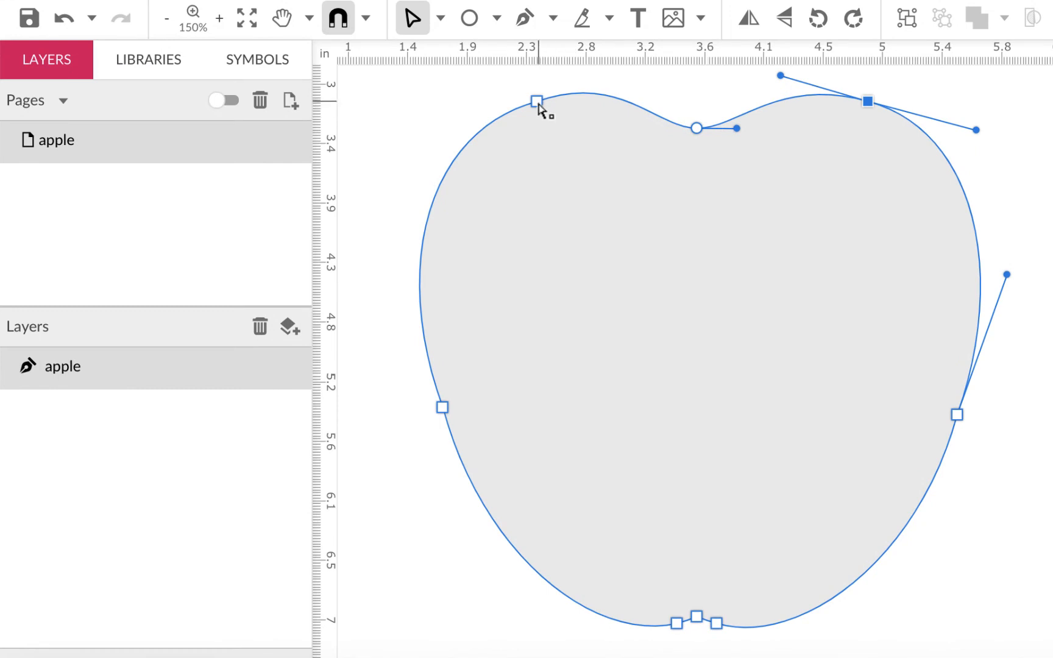
drag(539, 107, 529, 103)
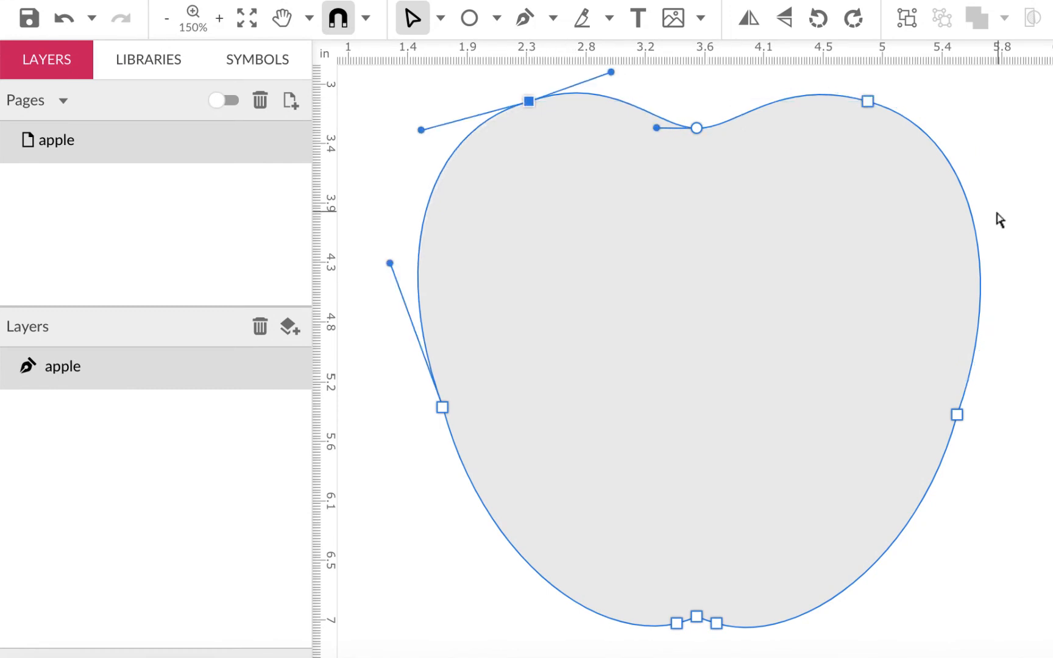
- Nudge the apple's right side point slightly inward and raise the top center point a little
scroll(999, 219, up, 2)
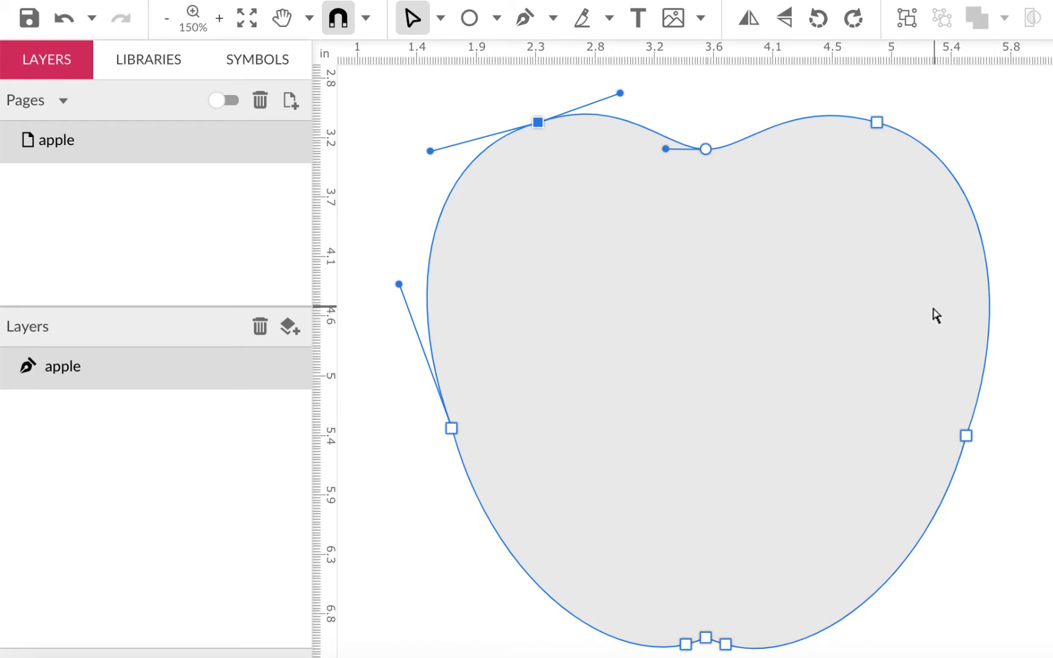
click(705, 149)
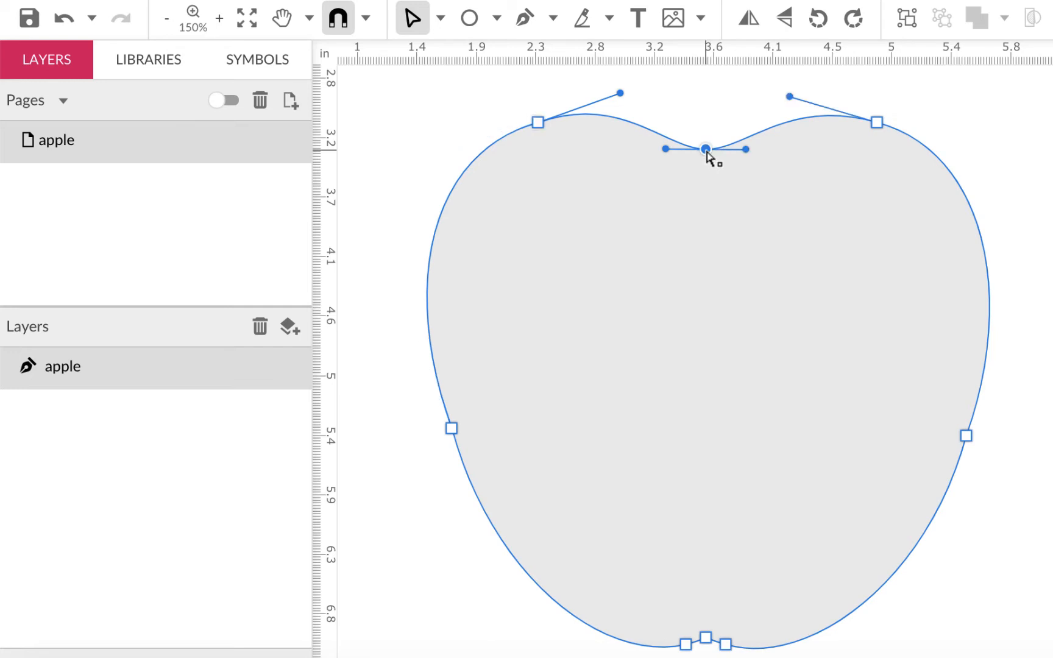
drag(706, 150, 706, 150)
drag(966, 436, 959, 436)
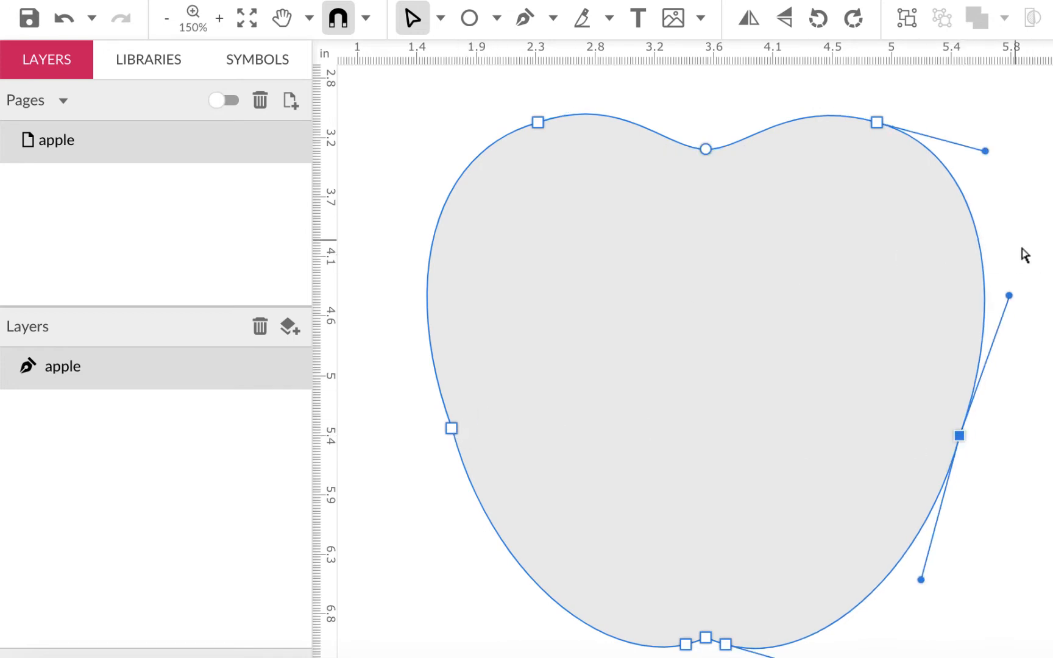
click(705, 149)
drag(705, 149, 705, 145)
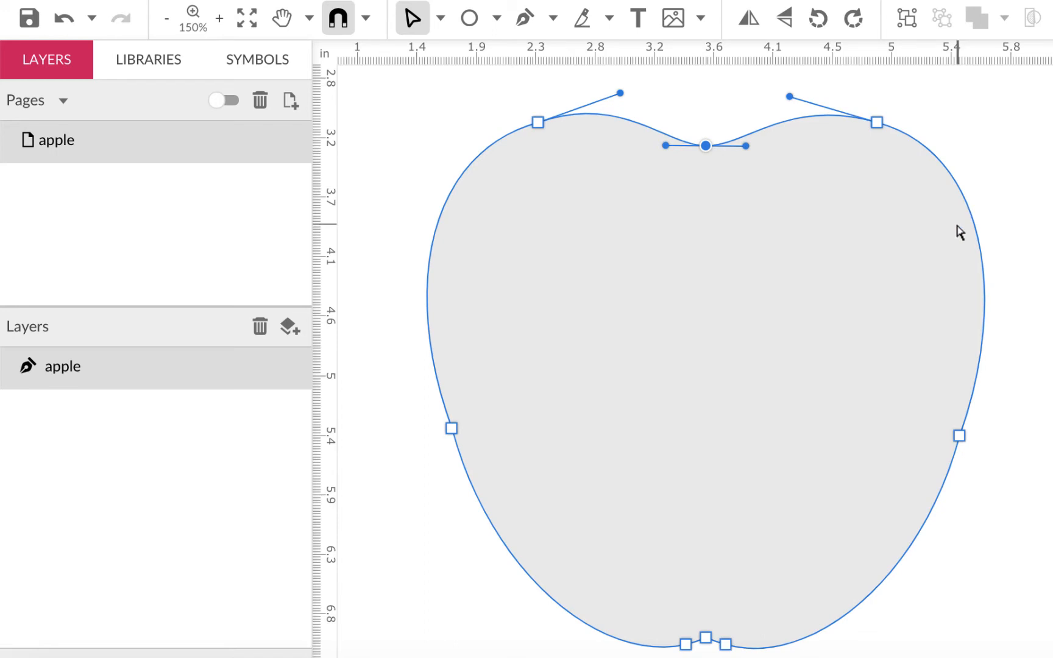
- Save the document and switch from point editing back to the Pointer tool with the whole apple selected
key(ctrl+minus)
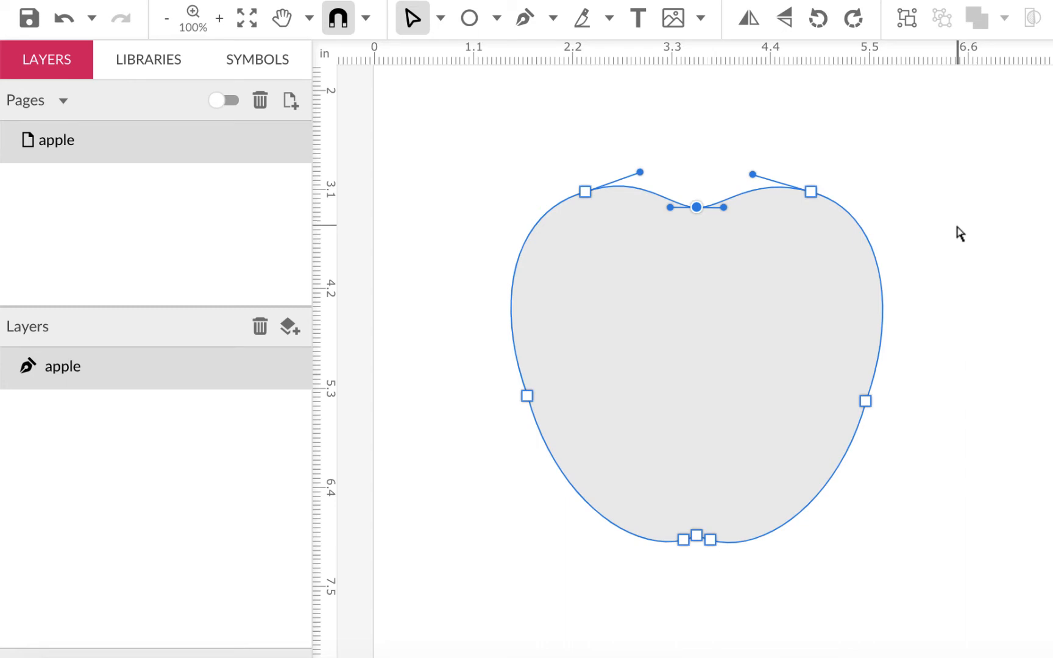
key(ctrl+s)
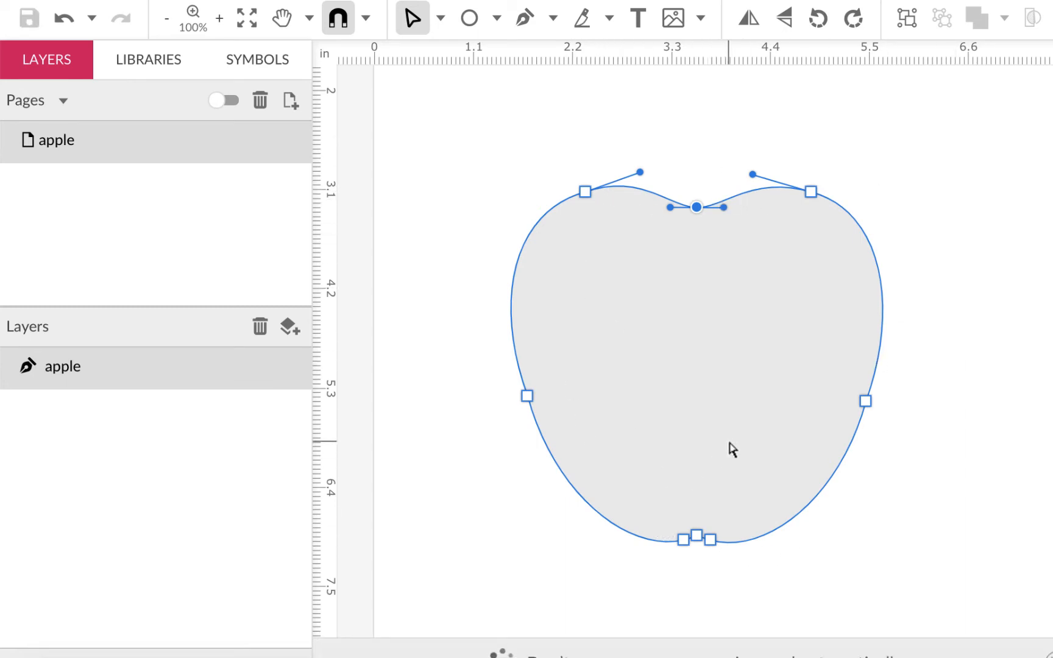
click(440, 19)
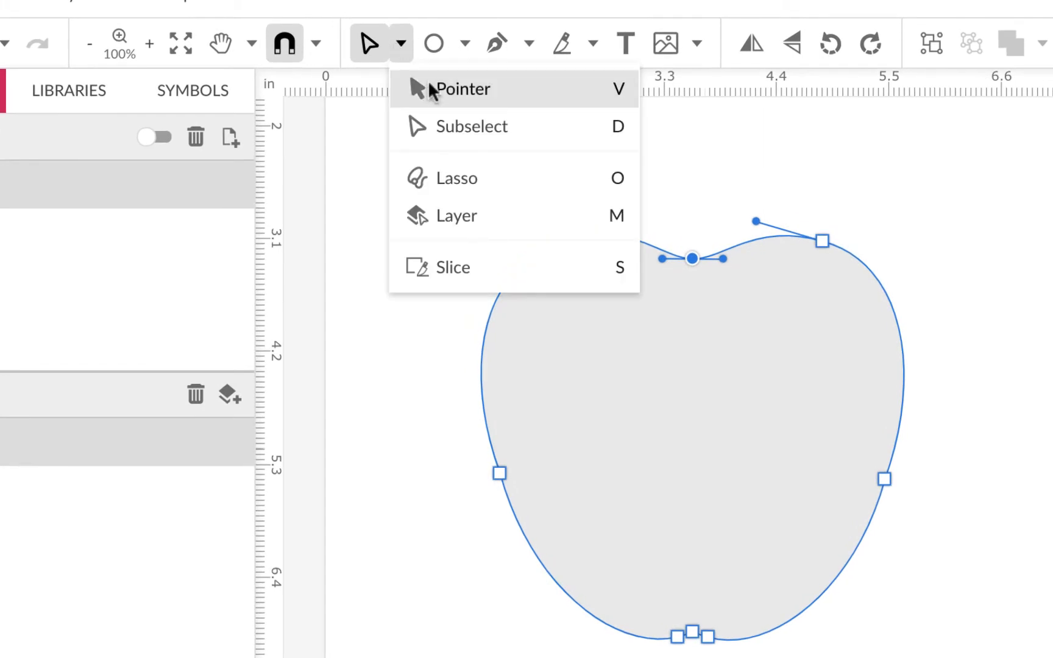
click(431, 90)
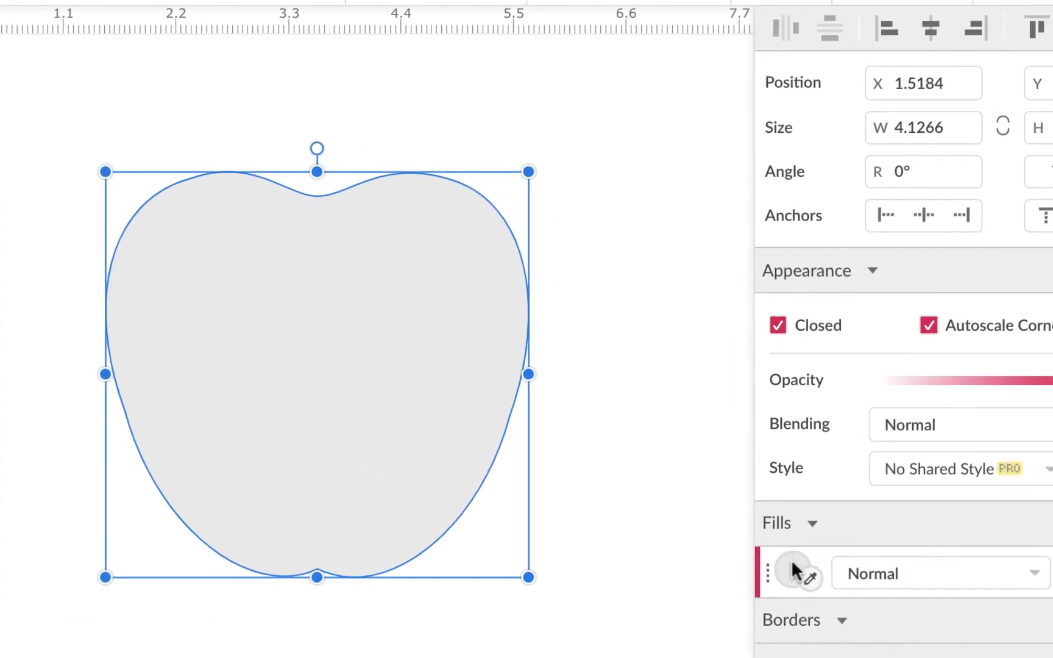
- Fill the apple with a radial gradient ending in red #FF0000 and shift the gradient's center to the apple's upper left
click(909, 580)
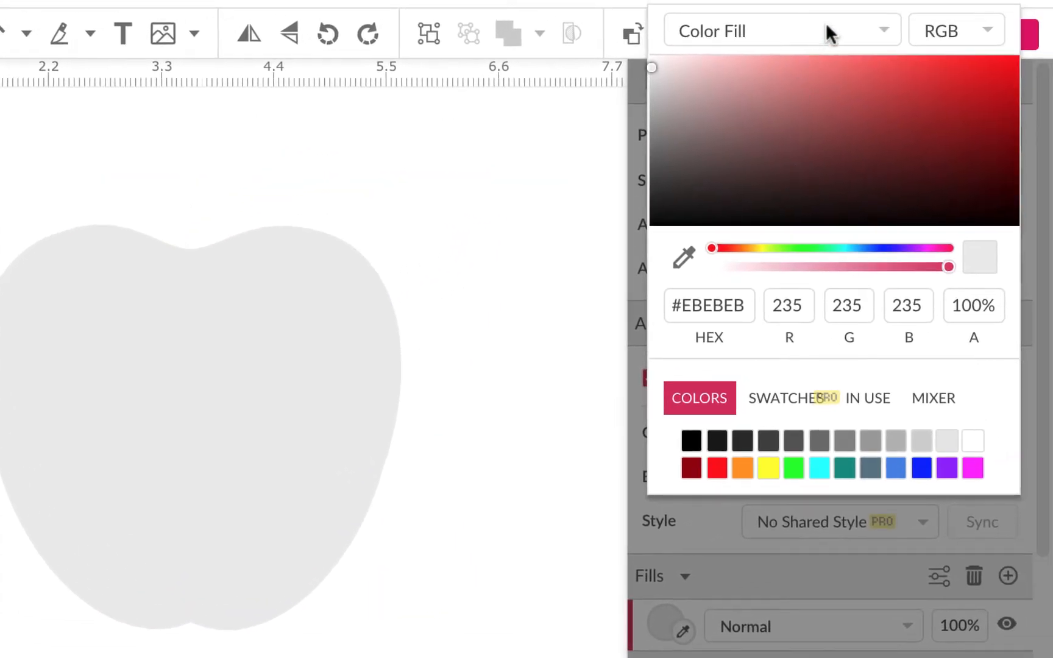
click(888, 20)
click(850, 72)
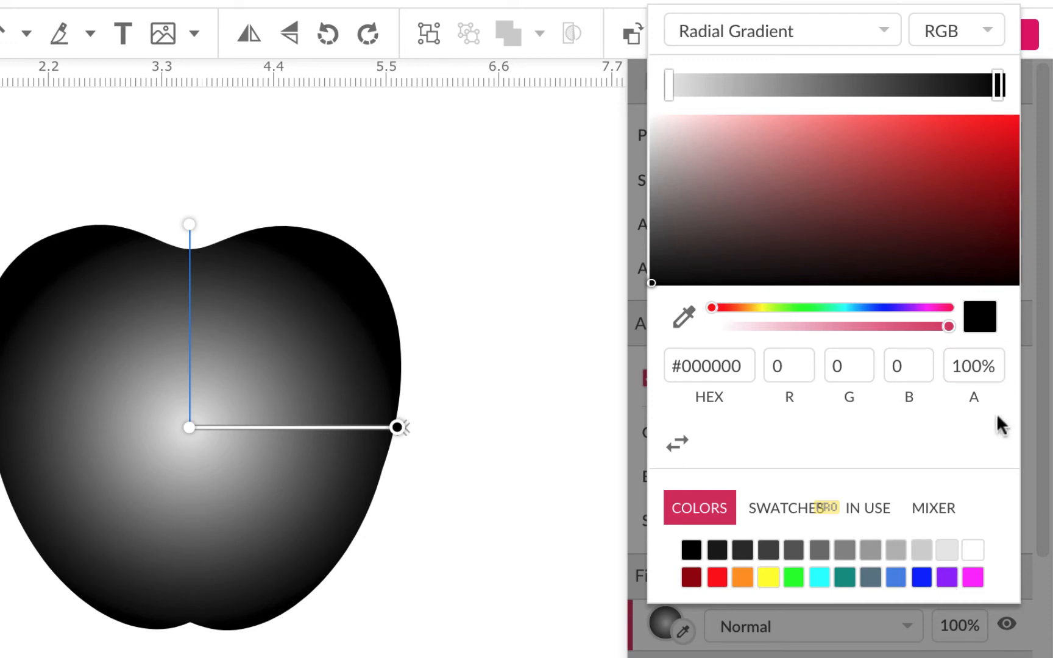
click(717, 576)
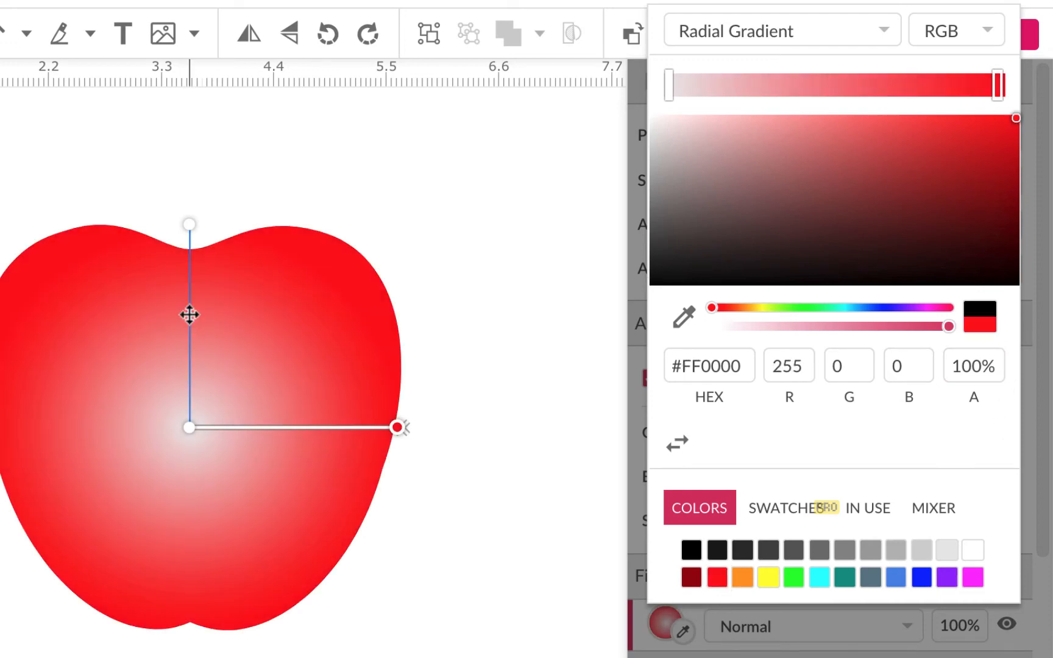
drag(187, 314, 89, 234)
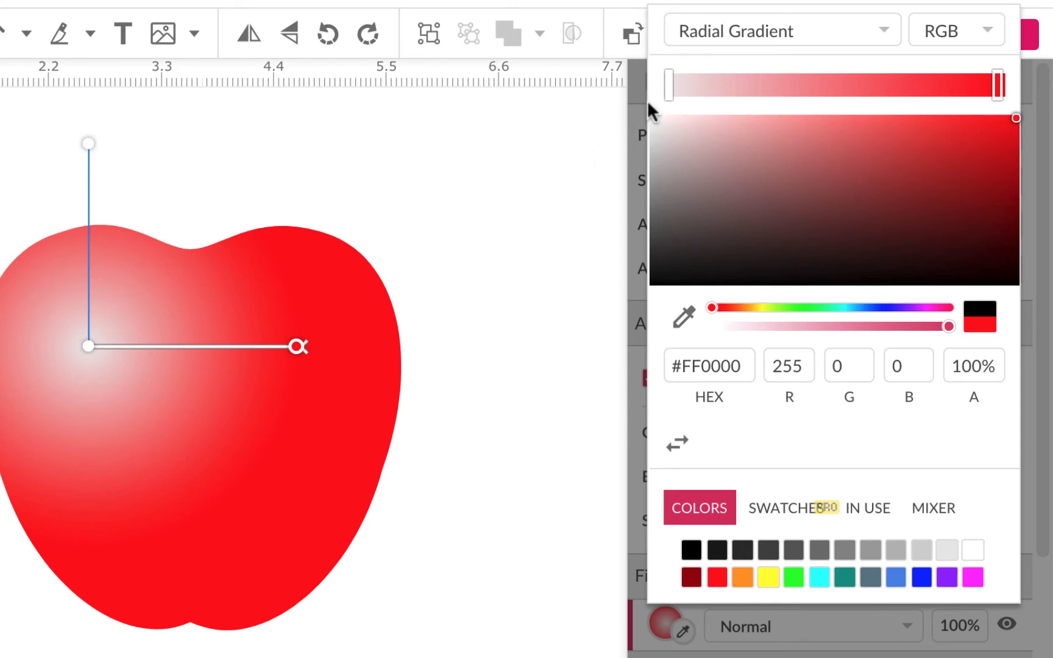
- Turn the gradient's inner stop orange #FF9900, shift it outward, and add a yellow #FFFF00 stop at the gradient's center
click(669, 85)
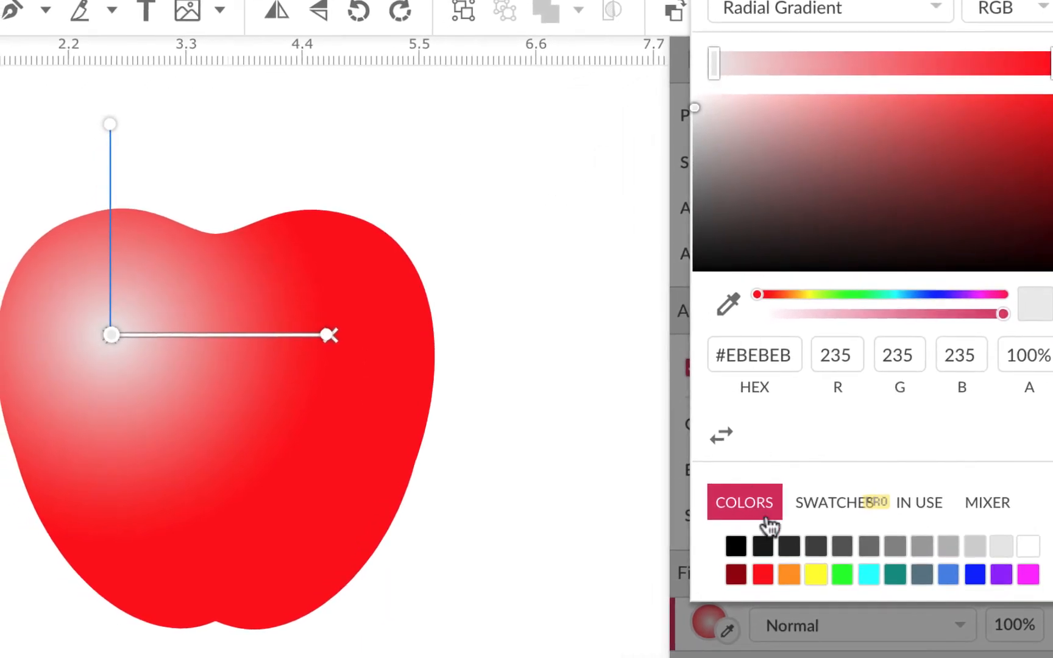
click(788, 578)
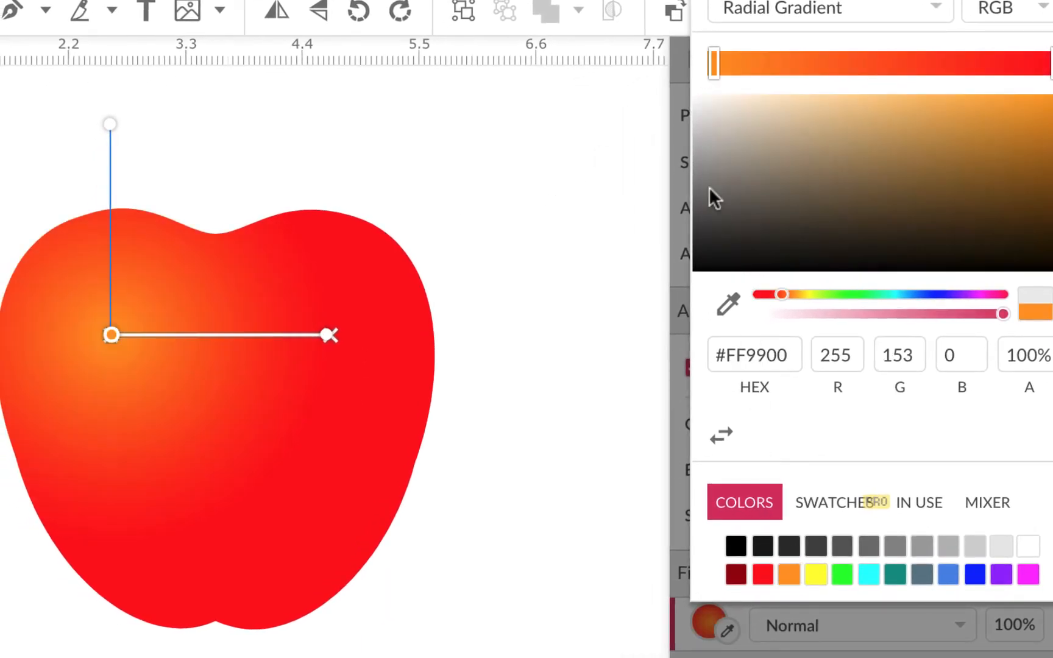
drag(712, 54, 814, 67)
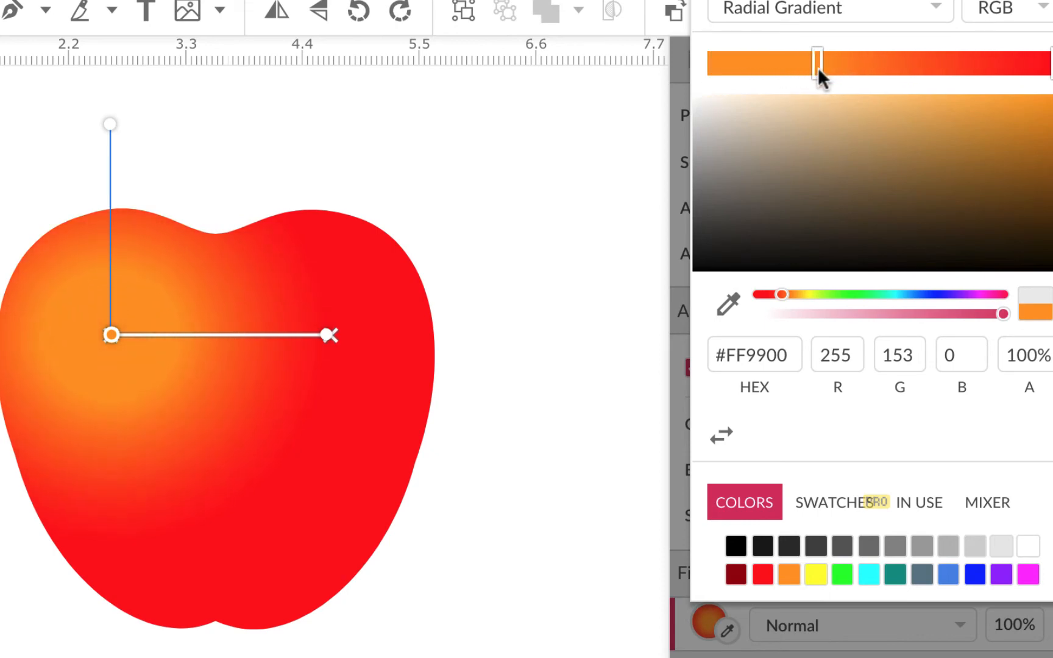
click(715, 71)
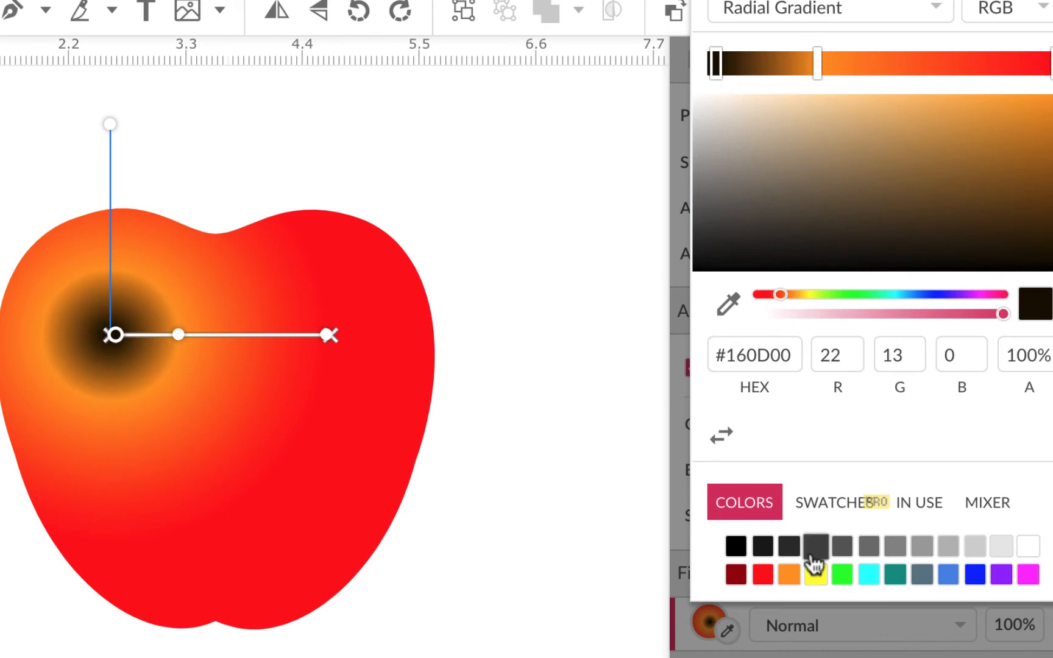
click(815, 573)
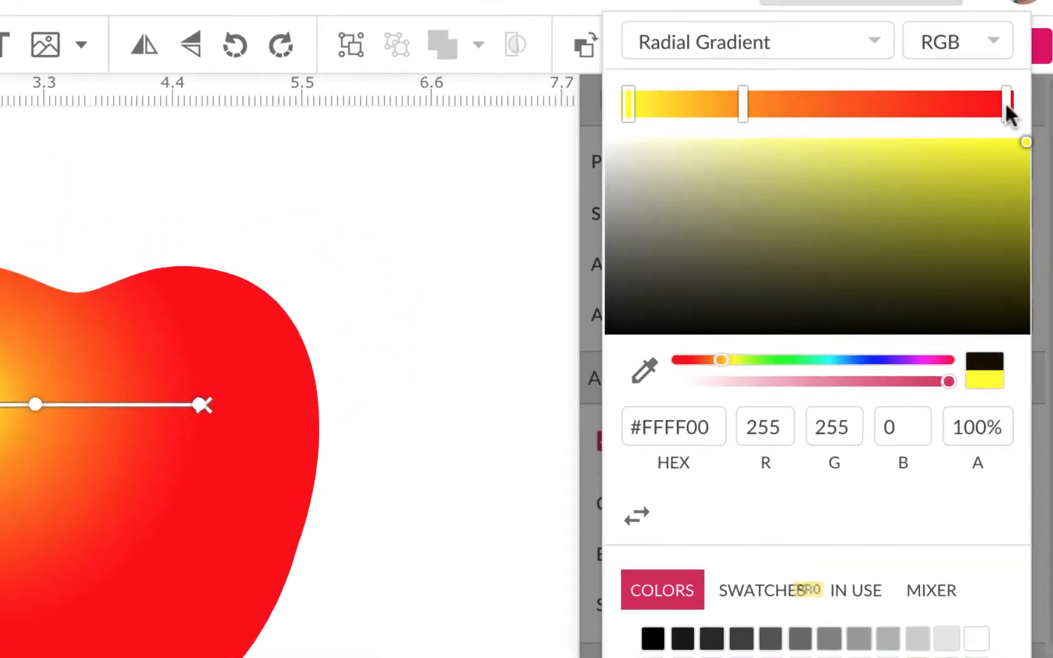
- Darken the gradient's outer red stop to #A60B0B and move it slightly inward from the end
click(1050, 62)
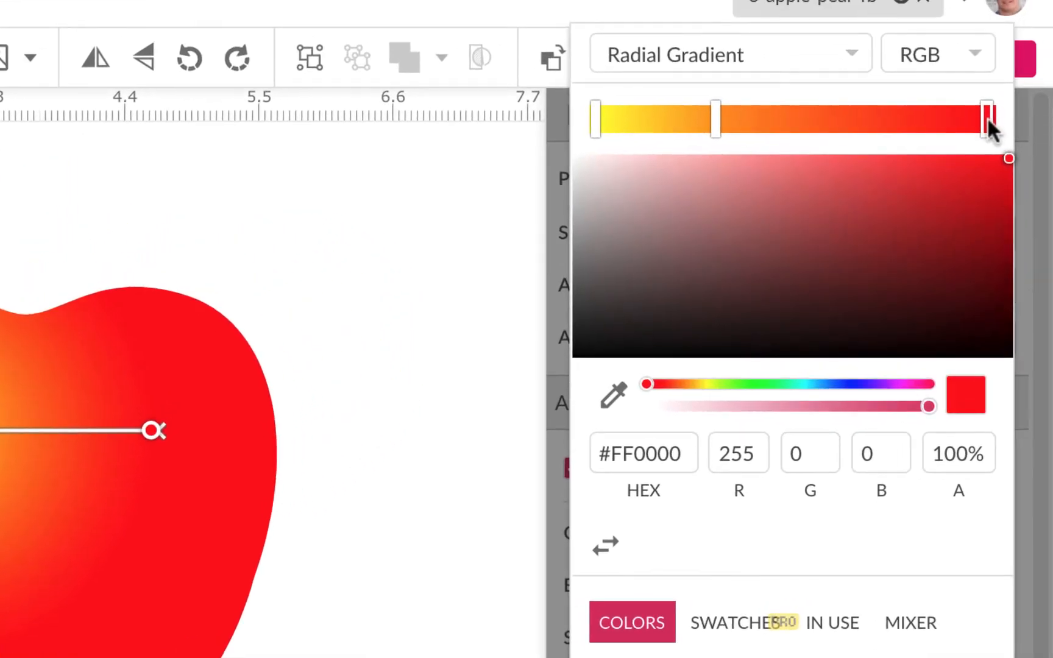
click(986, 198)
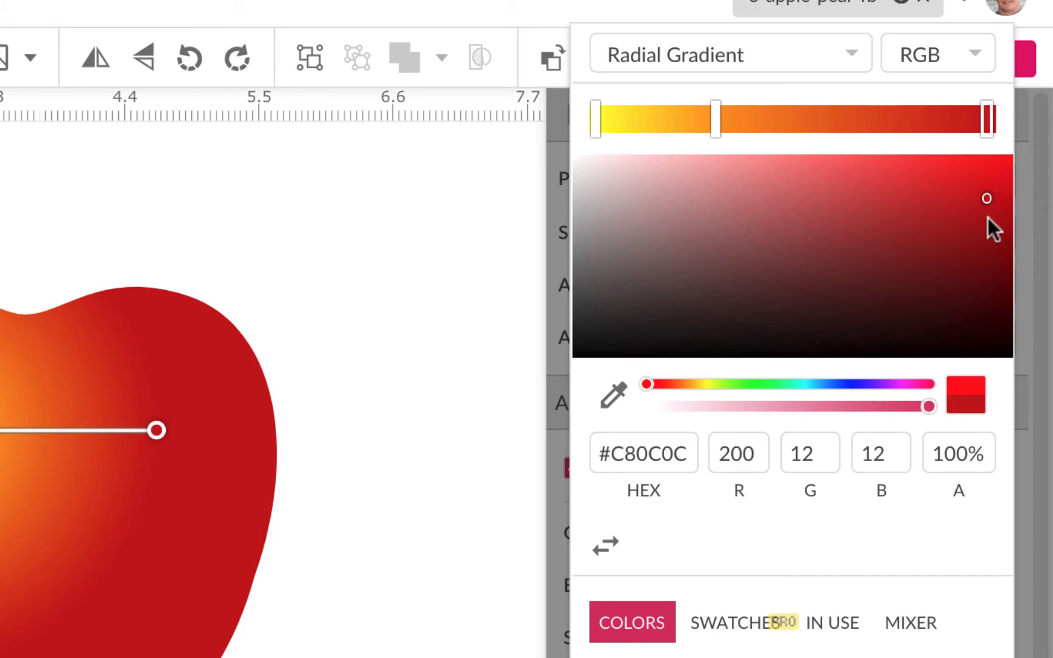
click(983, 225)
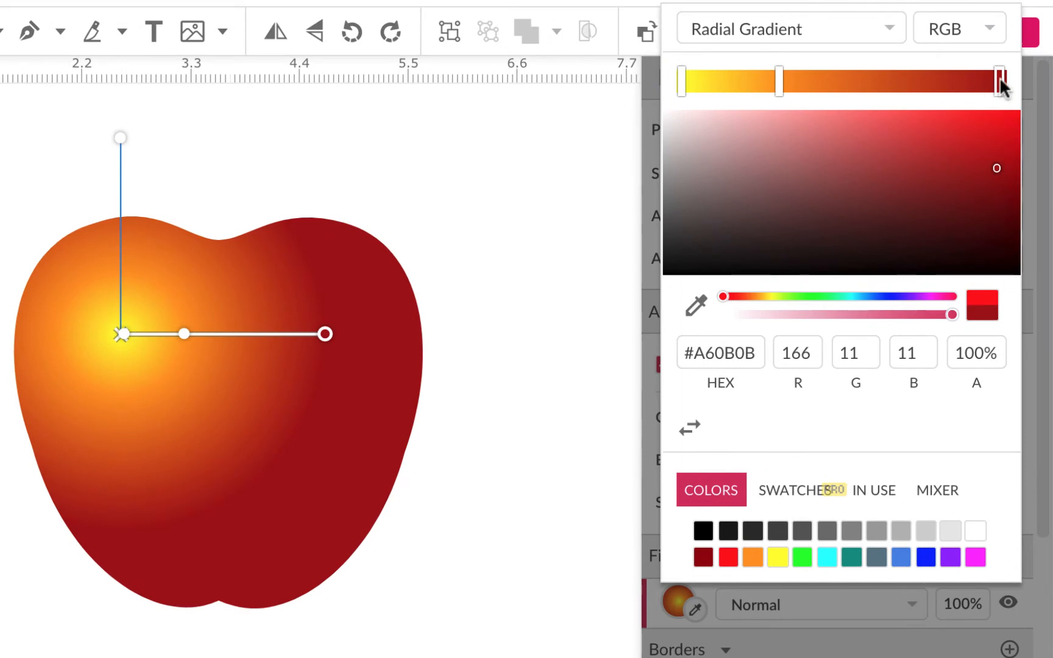
drag(1000, 77, 974, 79)
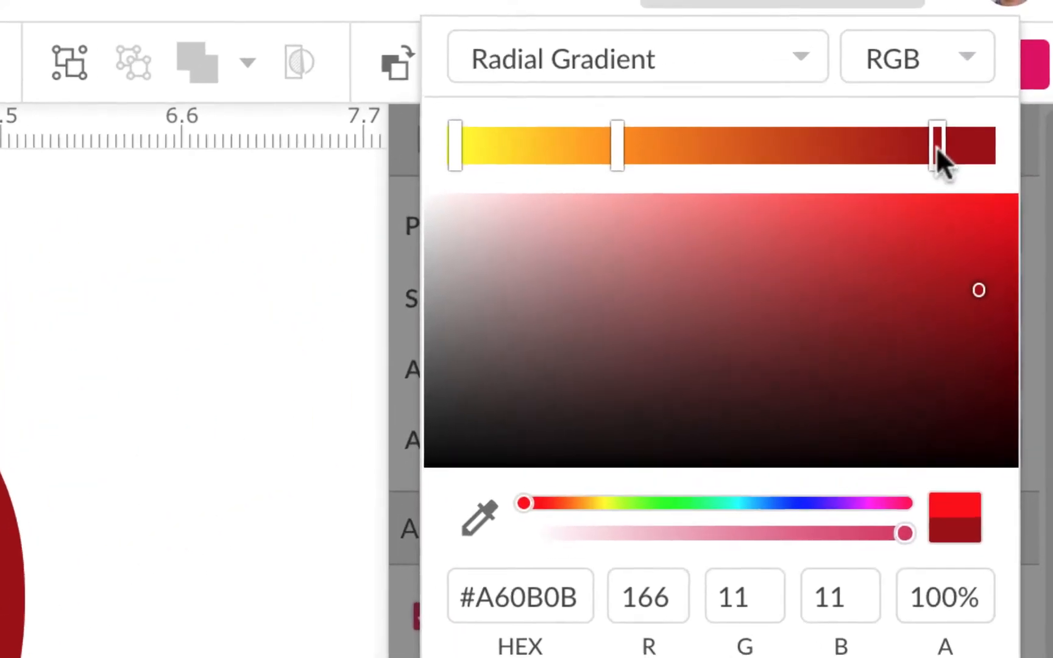
- Add a dark green #046A04 stop at the gradient's outer end and nudge the dark red stop slightly inward
click(979, 161)
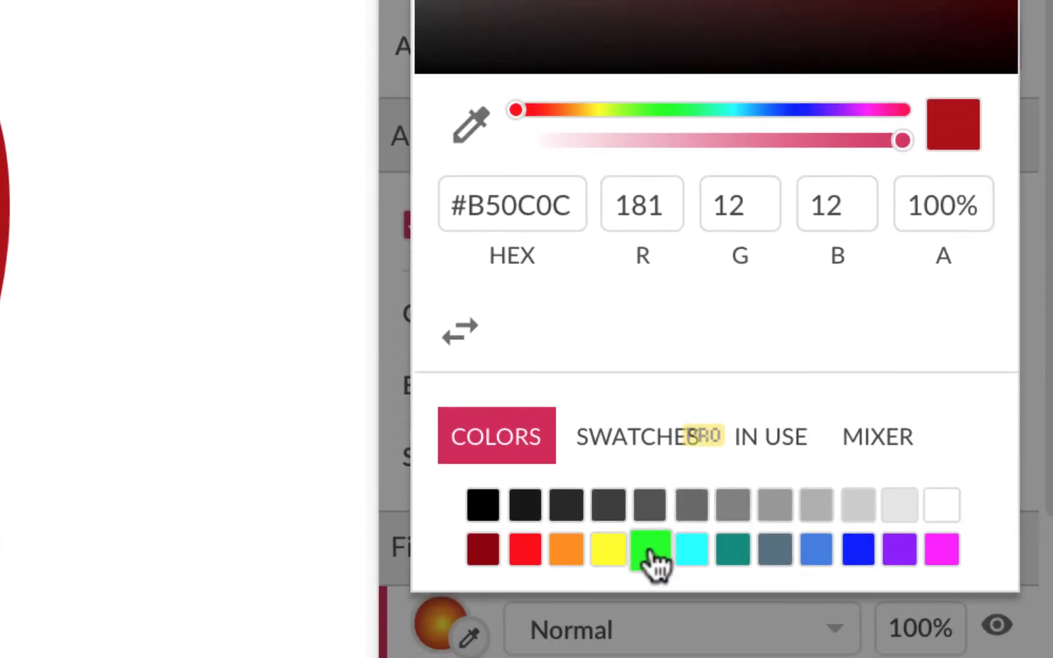
click(649, 551)
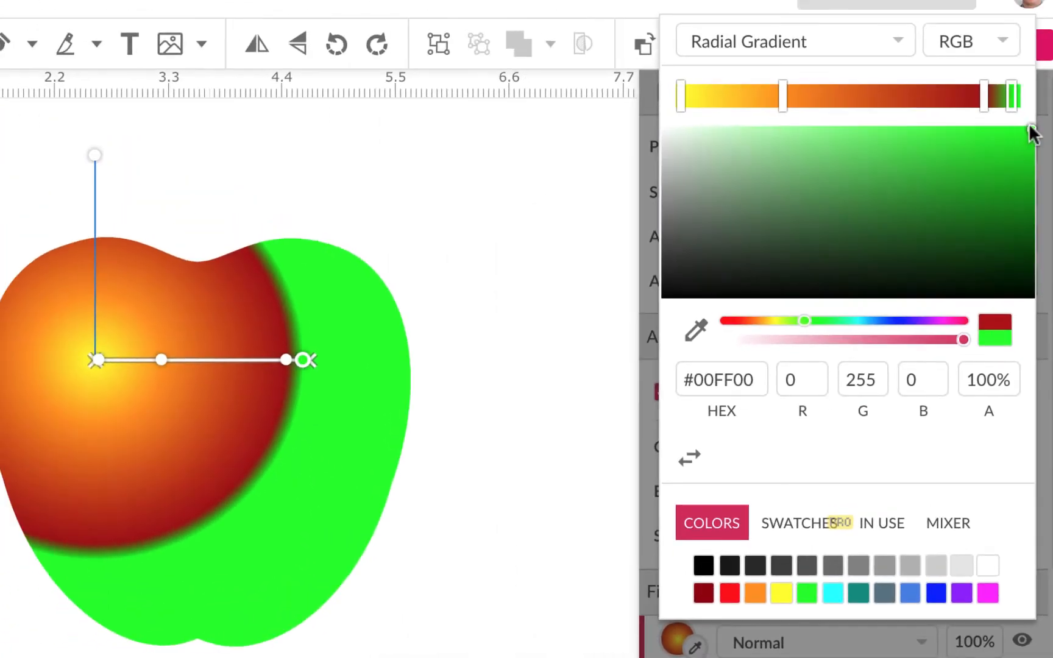
drag(1029, 132, 1019, 227)
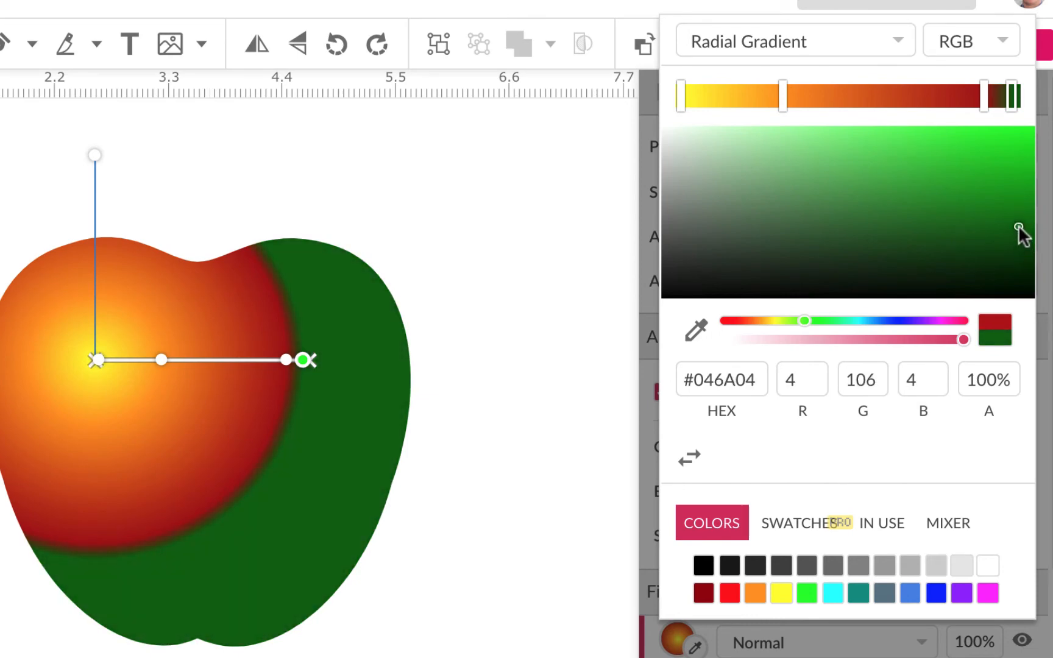
drag(980, 96, 972, 95)
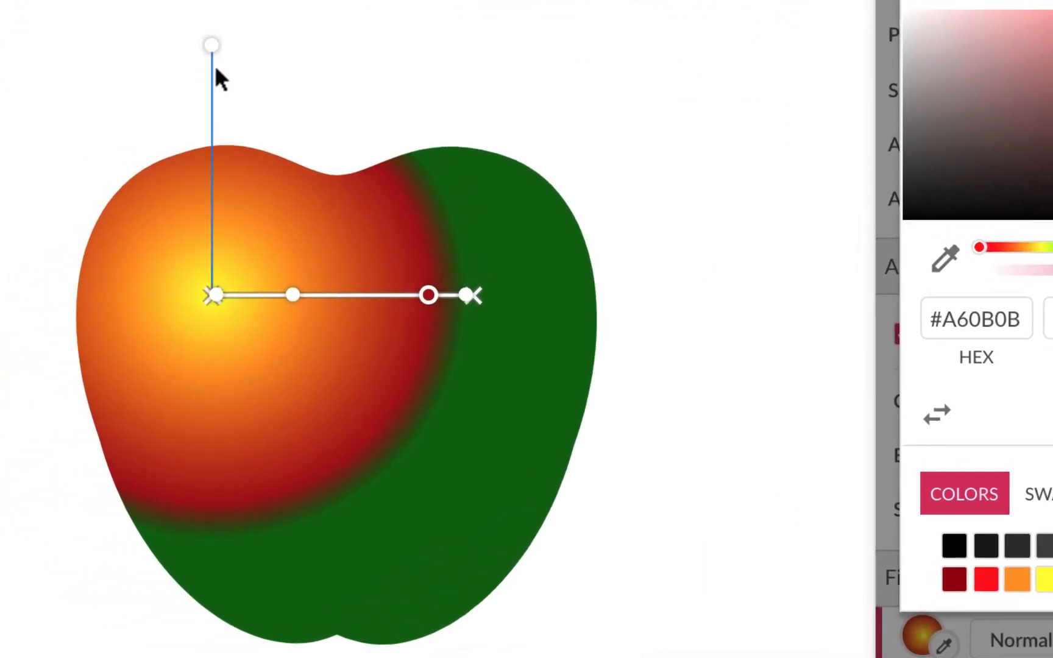
- Lengthen the gradient's vertical axis above the apple and stretch its horizontal axis almost to the apple's right edge
scroll(274, 115, down, 3)
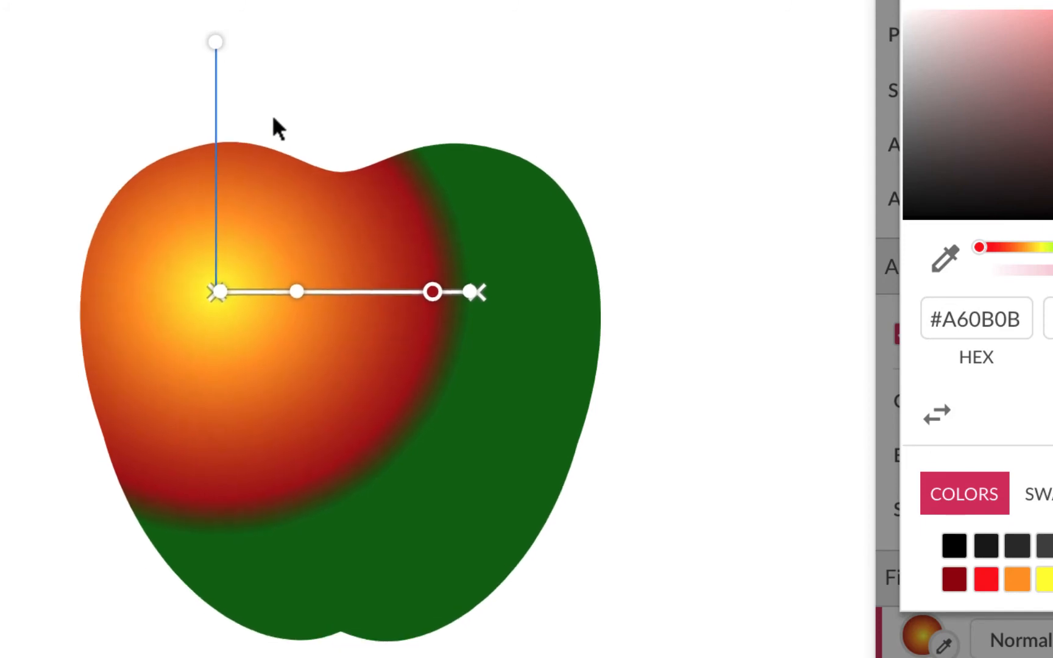
scroll(234, 161, up, 5)
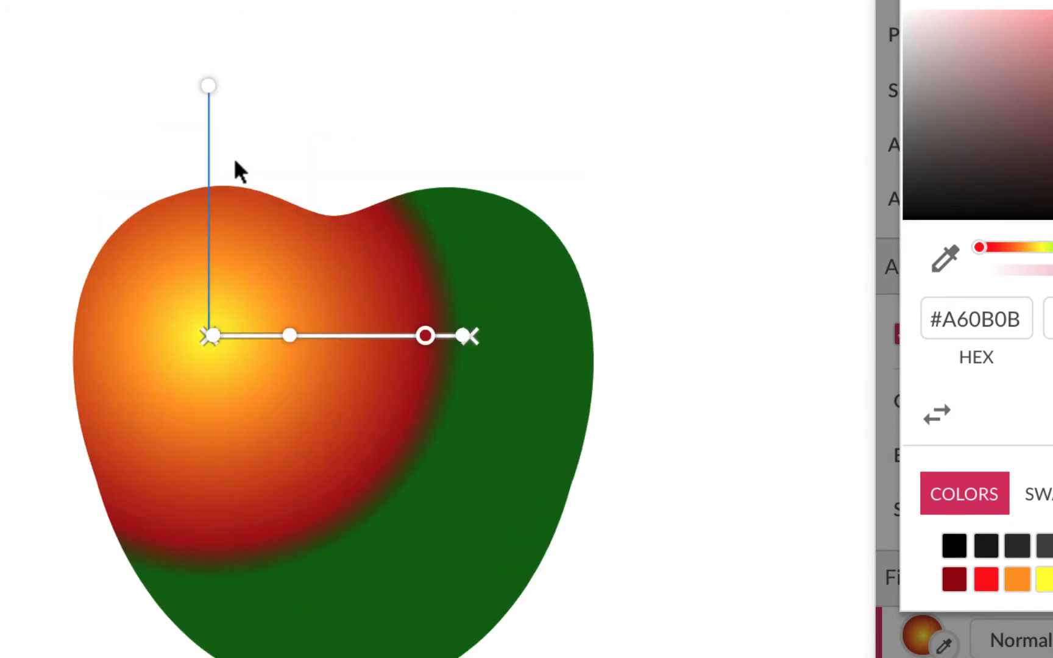
key(super+plus)
key(super+minus)
key(super+minus)
drag(256, 163, 255, 96)
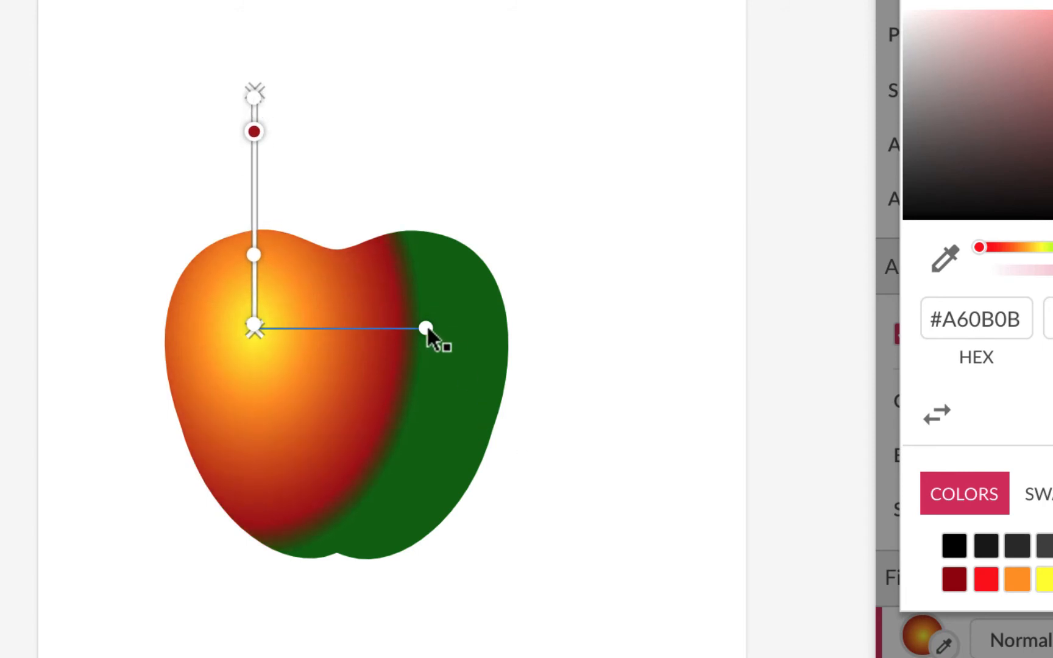
drag(427, 329, 486, 334)
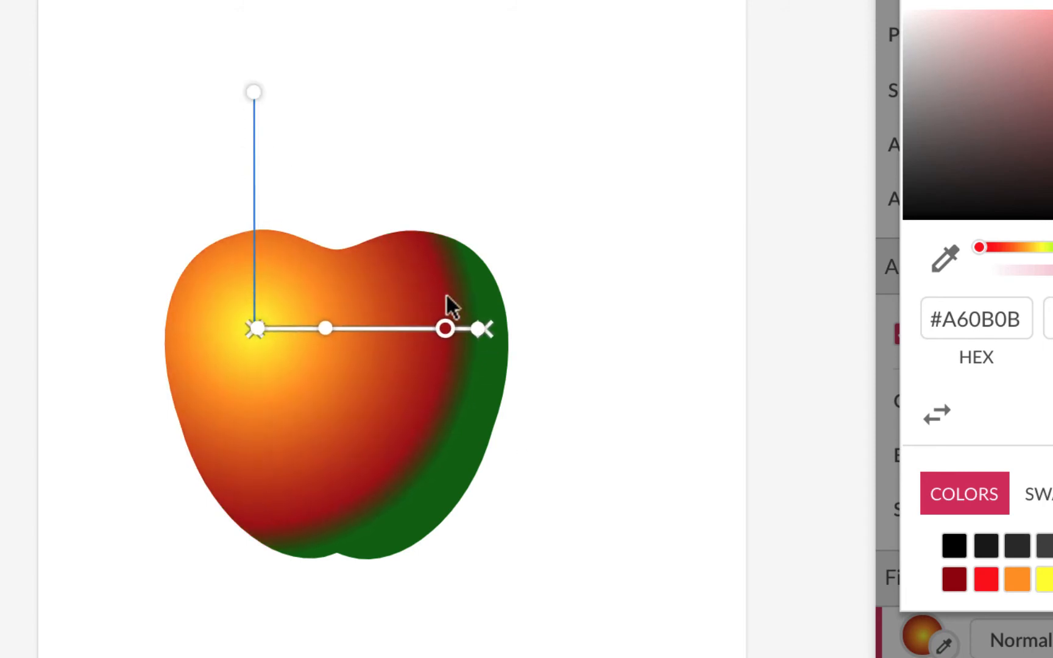
- Tilt both gradient axes clockwise so one ends at the apple's lower right edge and the other above its right shoulder
click(257, 96)
drag(259, 95, 304, 91)
drag(485, 330, 491, 404)
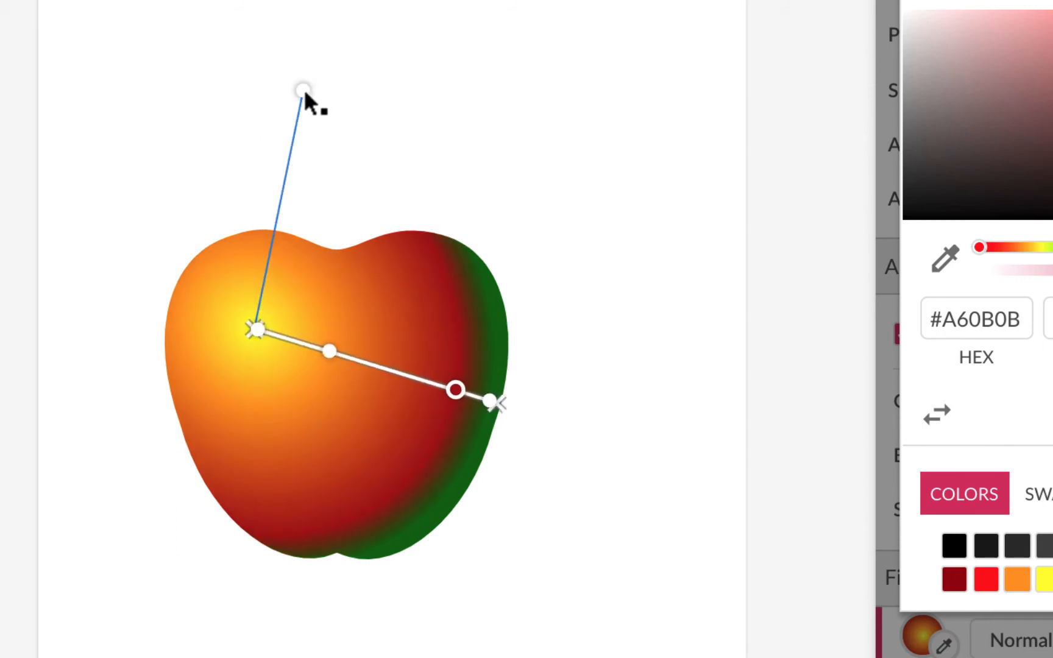
drag(303, 90, 344, 98)
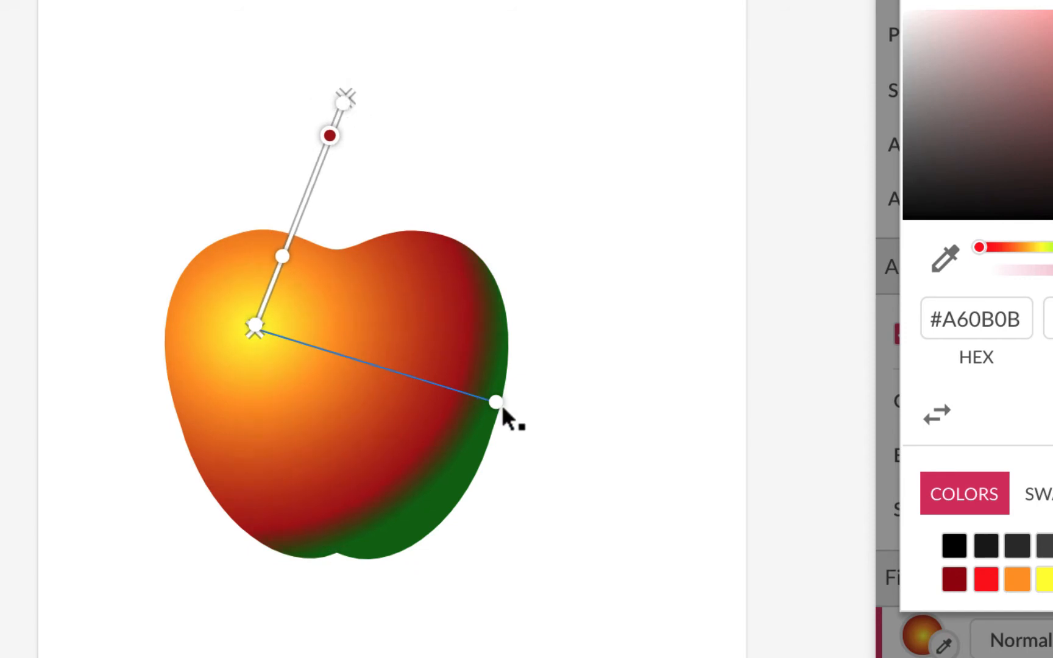
drag(498, 406, 460, 507)
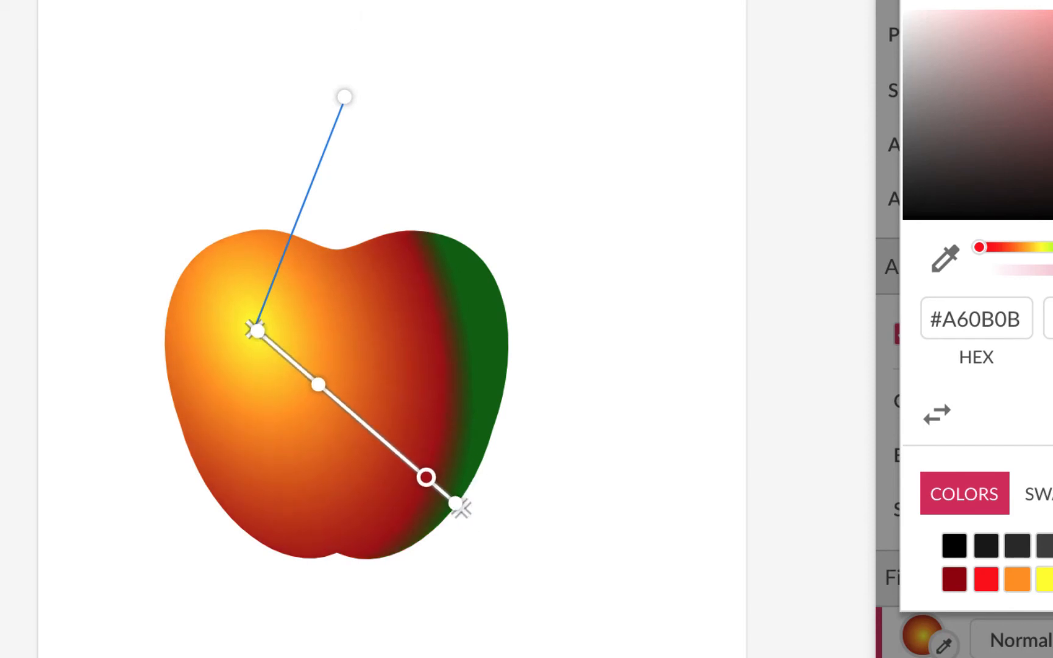
drag(346, 97, 448, 96)
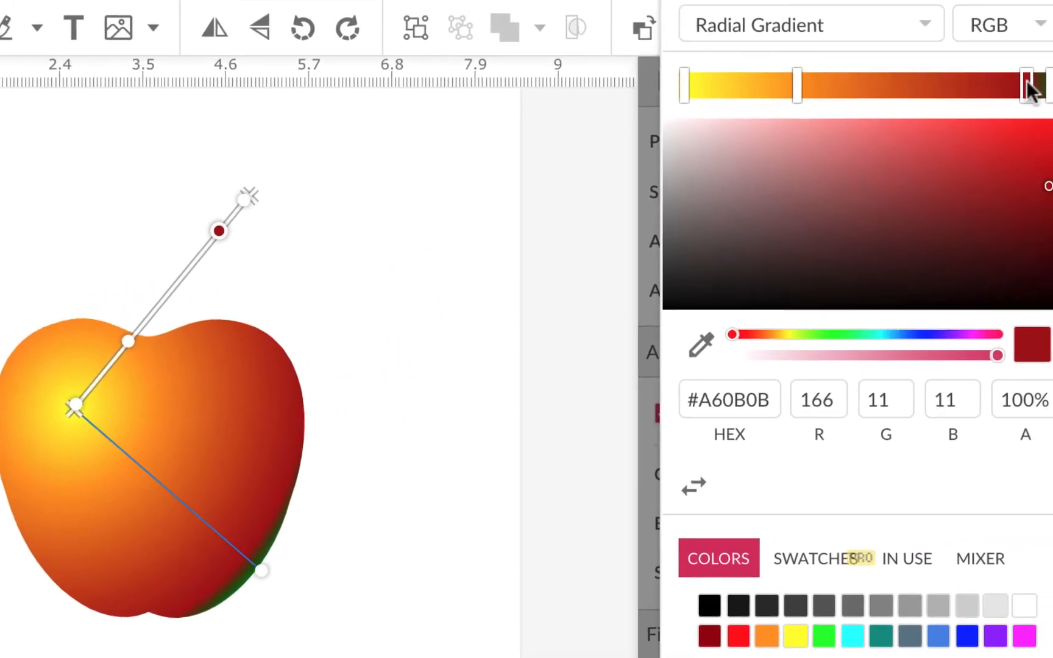
- Move the dark red stop farther inward to widen the green area and set the outer green stop to #067106
drag(1033, 86, 941, 91)
click(1045, 86)
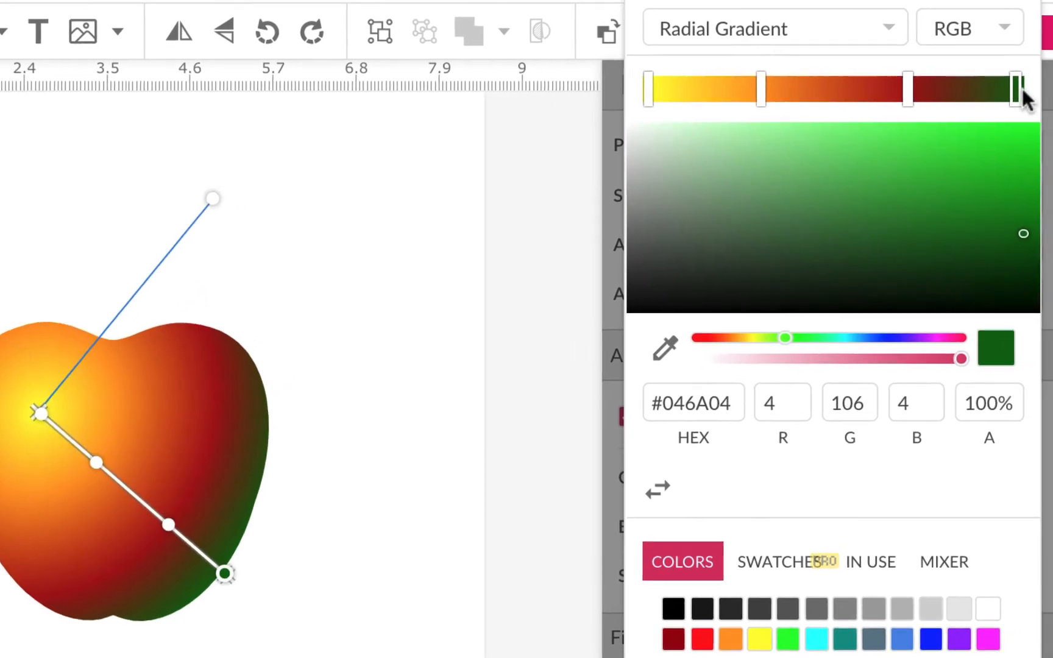
click(1021, 205)
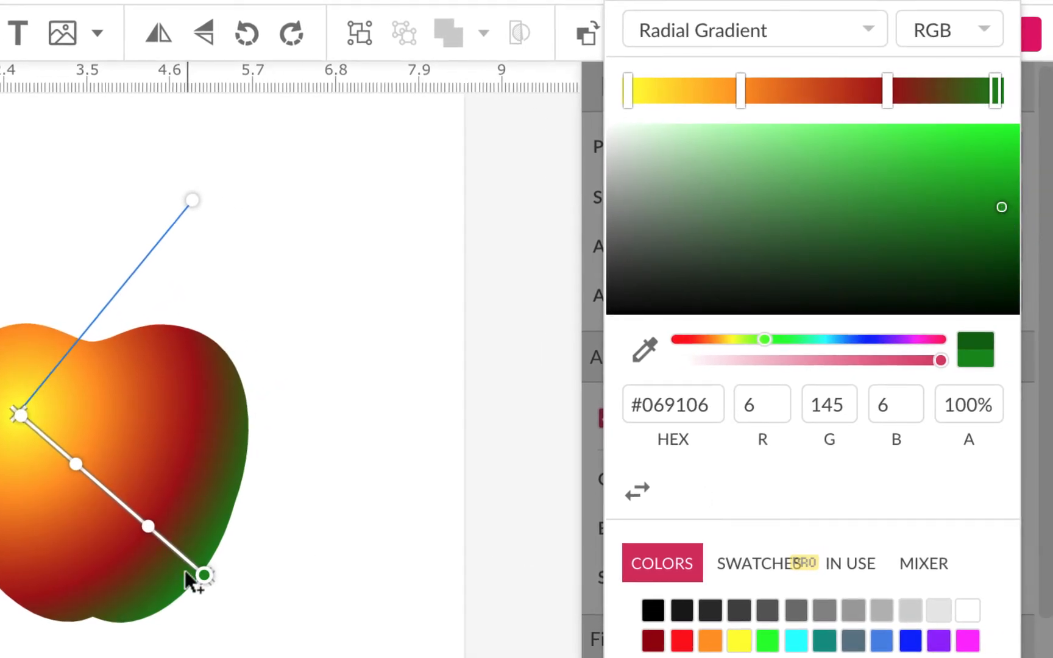
click(997, 231)
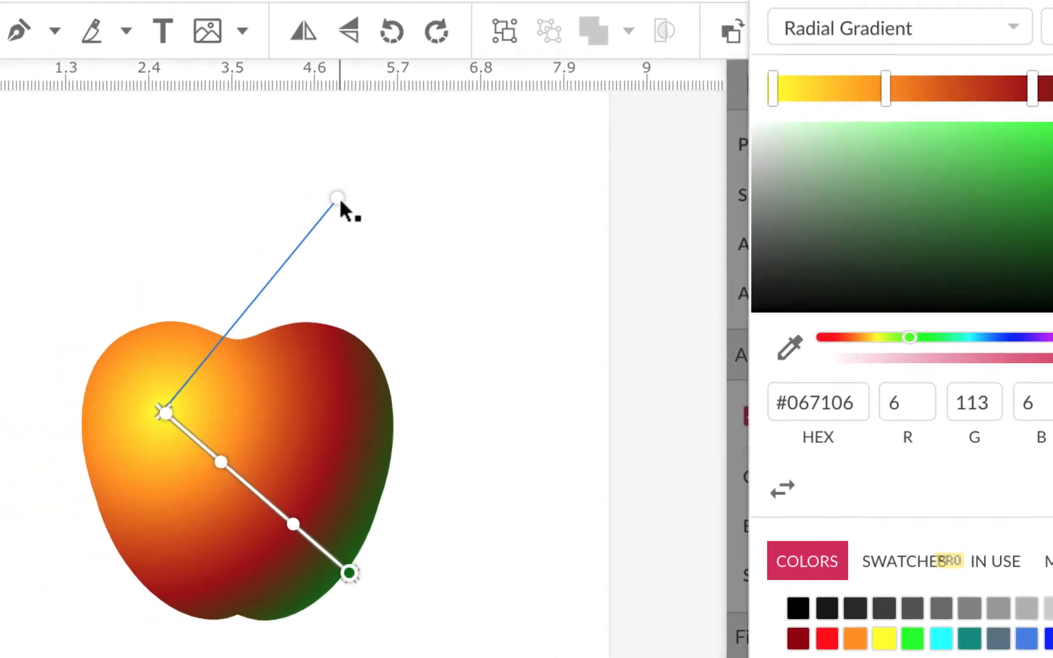
- Shift the gradient slightly left, readjust both axis ends toward the lower and upper right, and deselect the apple
click(192, 201)
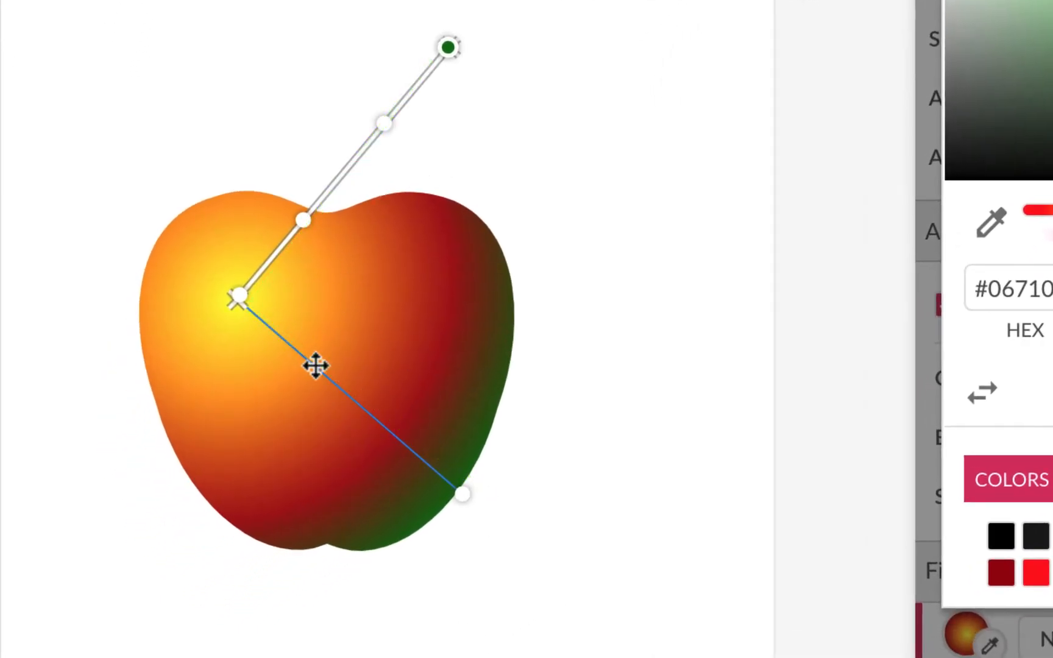
mouse_move(315, 365)
mouse_down()
mouse_move(397, 364)
mouse_move(442, 380)
mouse_move(378, 378)
mouse_move(219, 341)
mouse_move(361, 387)
mouse_move(388, 406)
mouse_move(259, 324)
mouse_move(296, 357)
mouse_move(441, 338)
mouse_move(311, 339)
mouse_move(332, 340)
mouse_move(320, 340)
mouse_move(334, 354)
mouse_move(293, 361)
mouse_move(299, 370)
mouse_up()
drag(445, 498, 436, 515)
drag(433, 50, 498, 53)
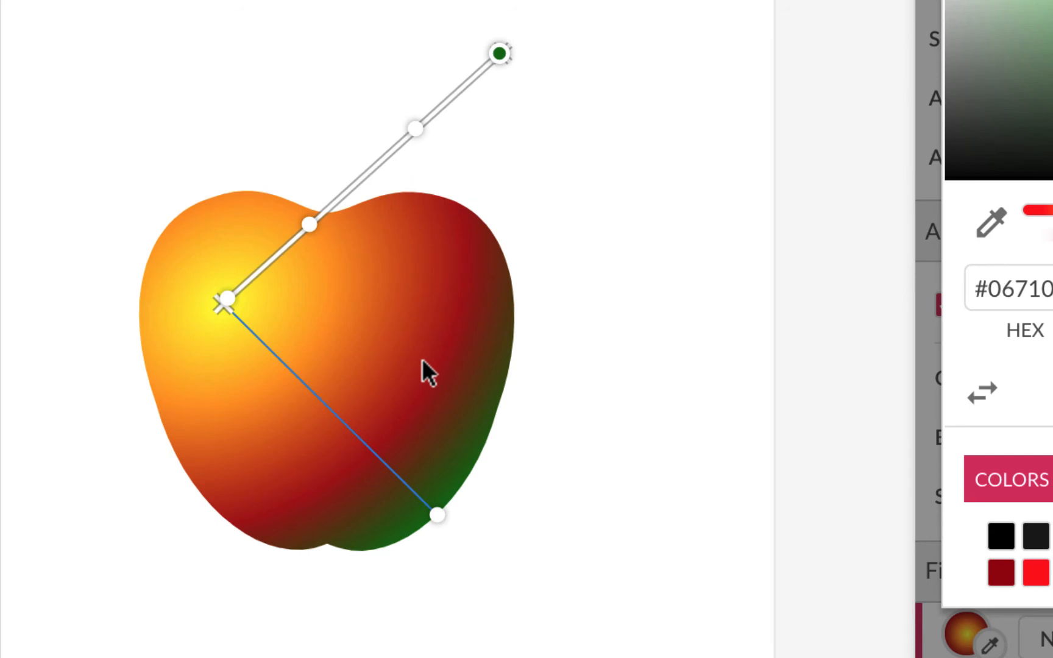
click(611, 382)
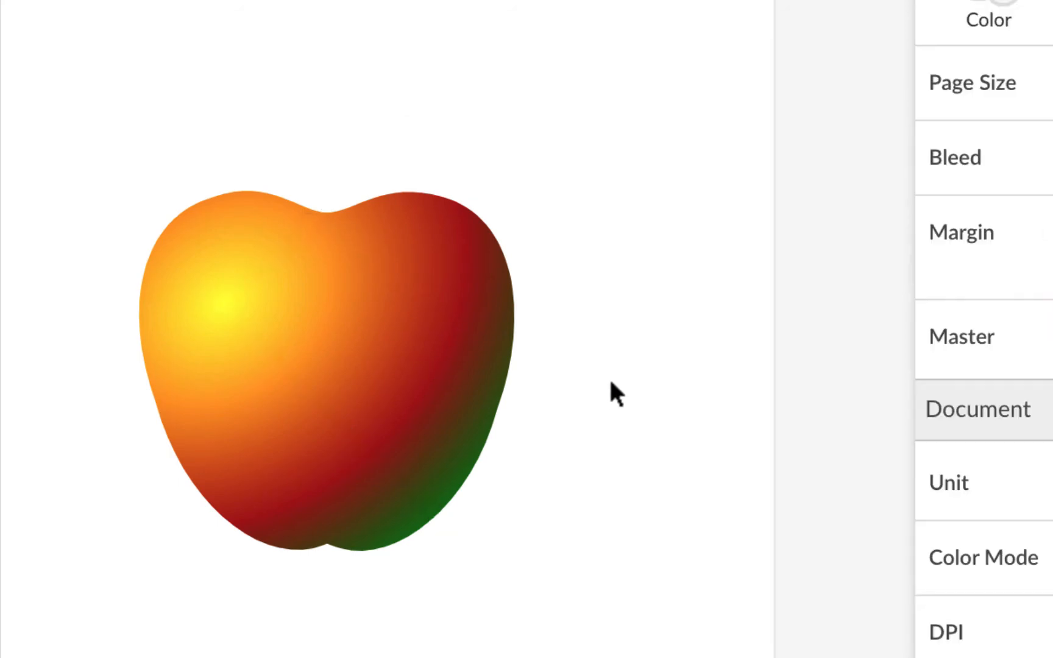
- Draw a tall ellipse about 0.8 in wide and 1.5 in high beside the apple's upper left
key(super+plus)
key(super+plus)
key(super+minus)
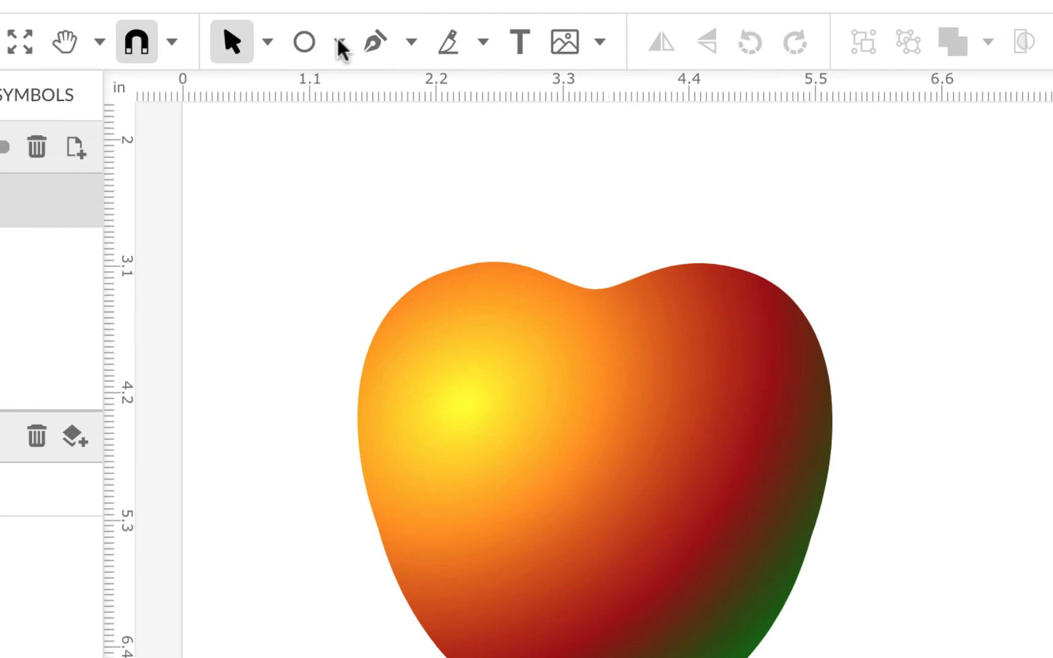
click(341, 47)
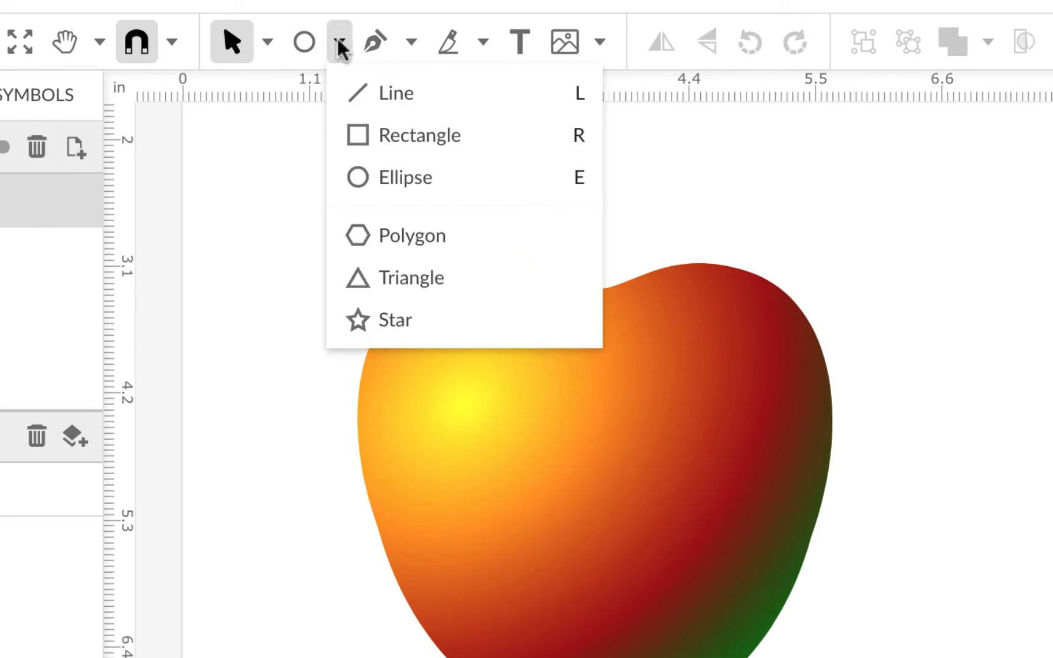
click(394, 178)
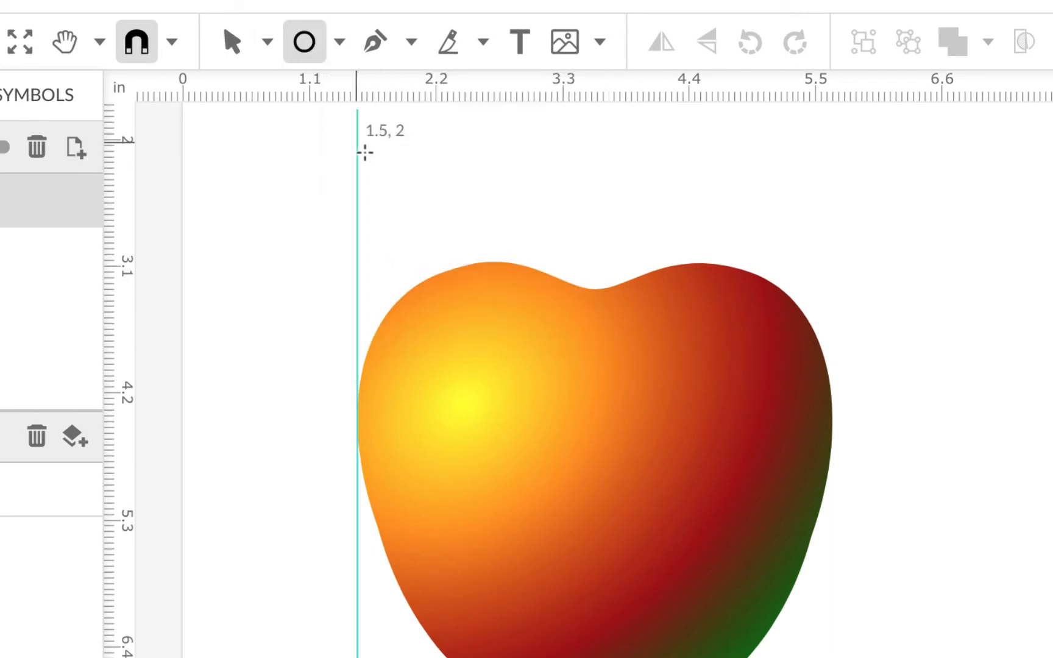
drag(266, 150, 359, 321)
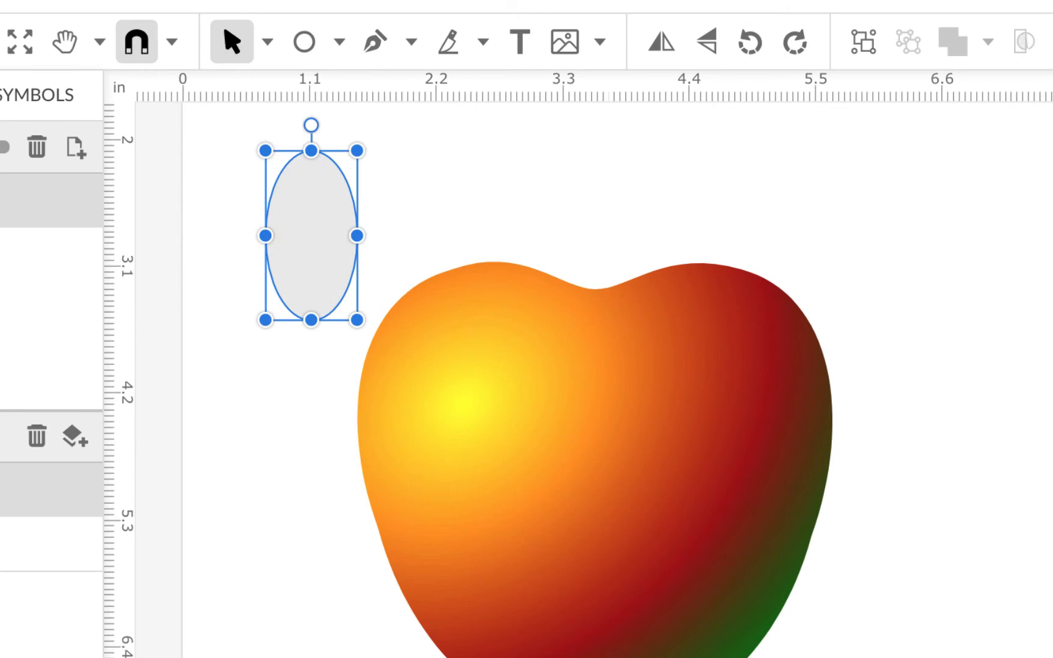
- Fill the ellipse beside the apple with bright green #00FF00 and convert it to an editable path
click(994, 643)
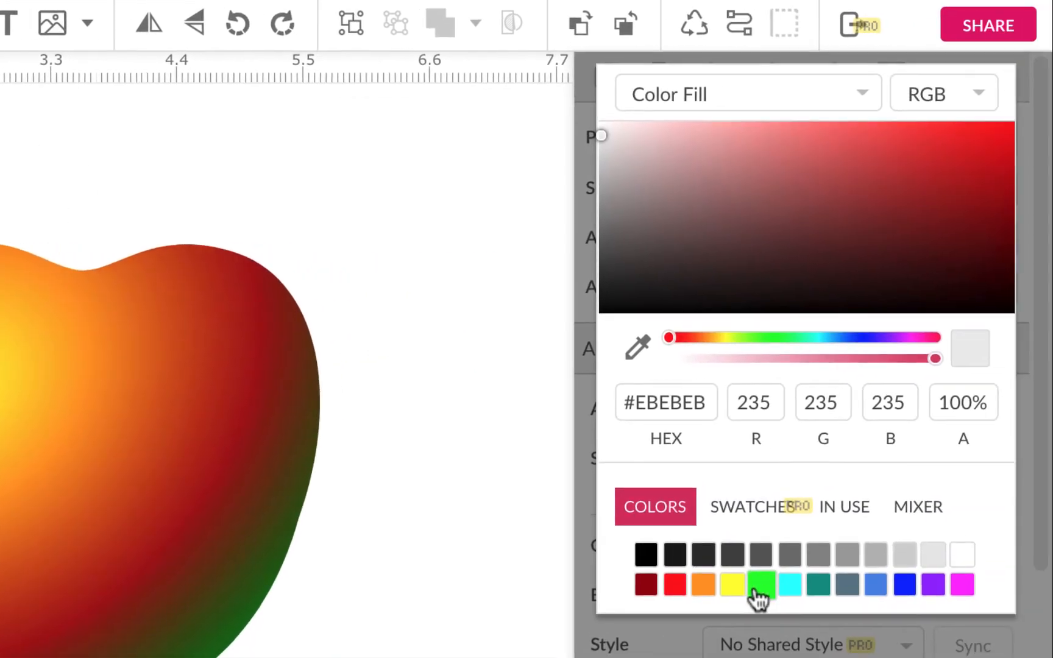
click(761, 587)
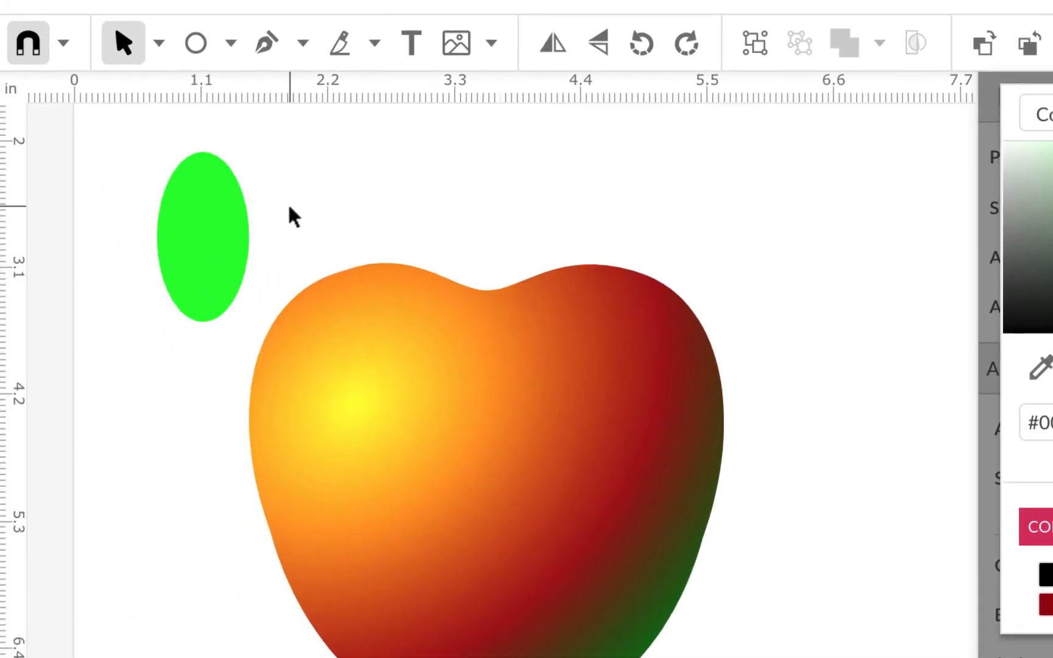
click(210, 213)
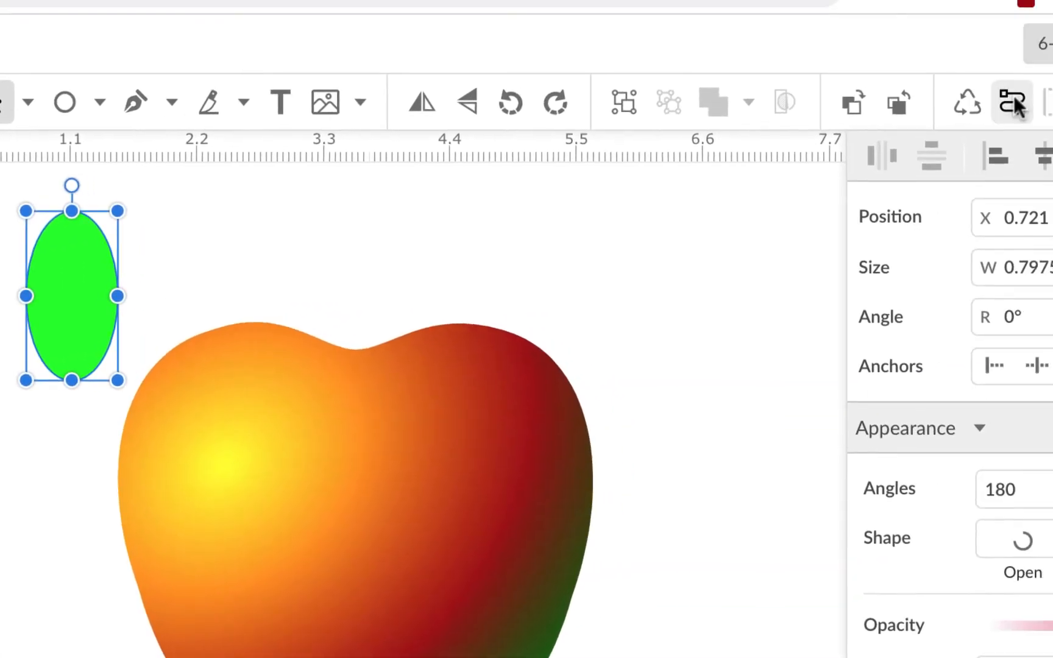
click(1013, 98)
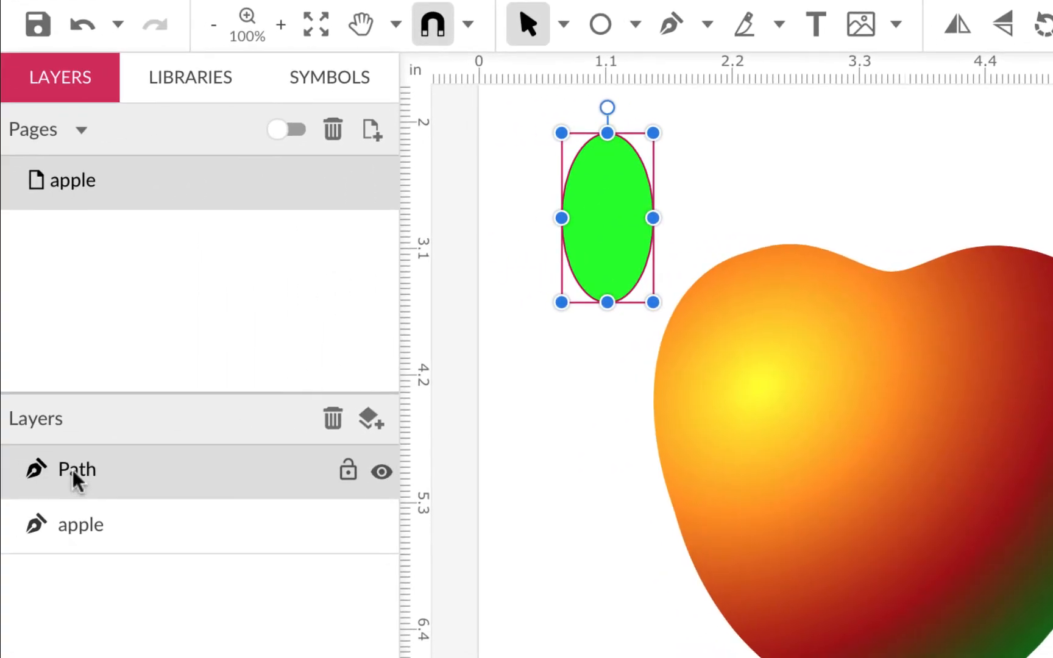
- Rename the green ellipse's path layer to "leaf"
double_click(76, 479)
key(BackSpace)
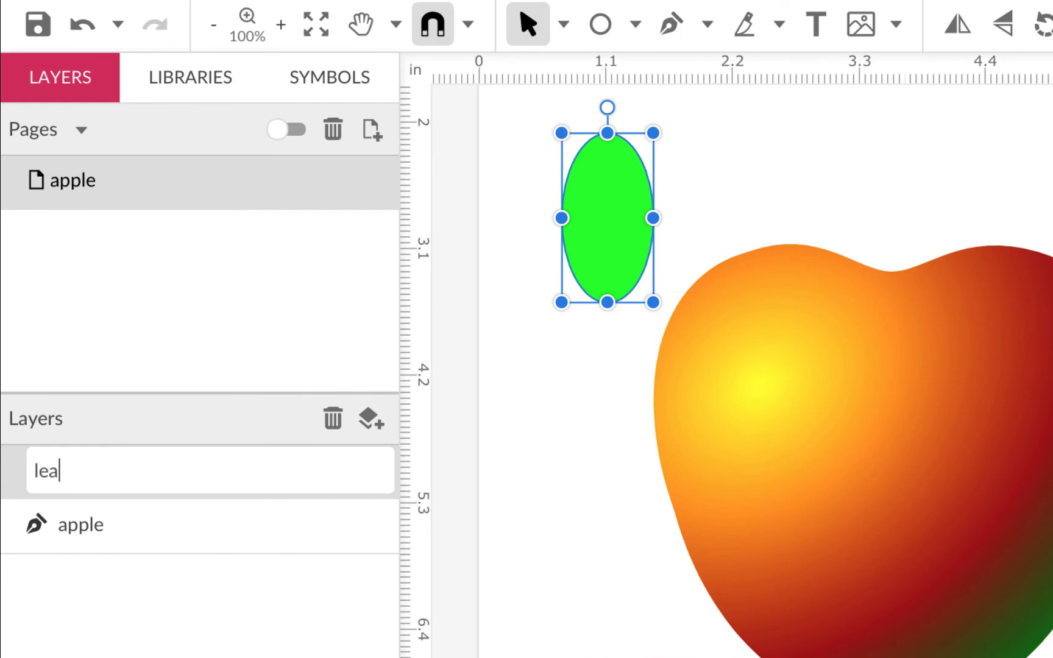
key(Return)
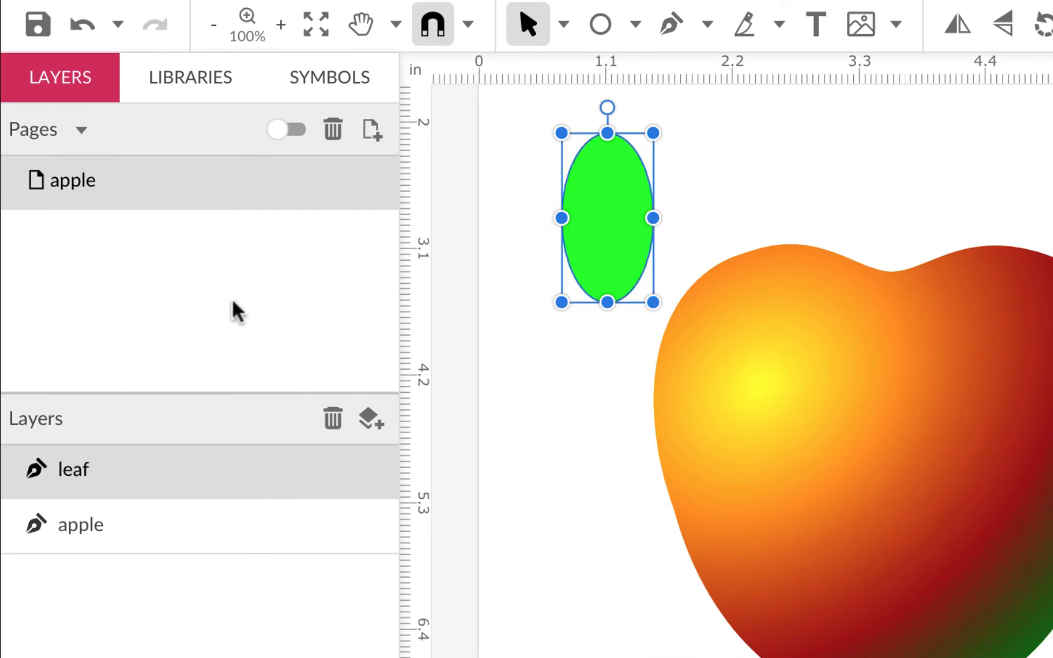
- Subselect the leaf's topmost node and change its joint to Straight to form a pointed tip
click(563, 24)
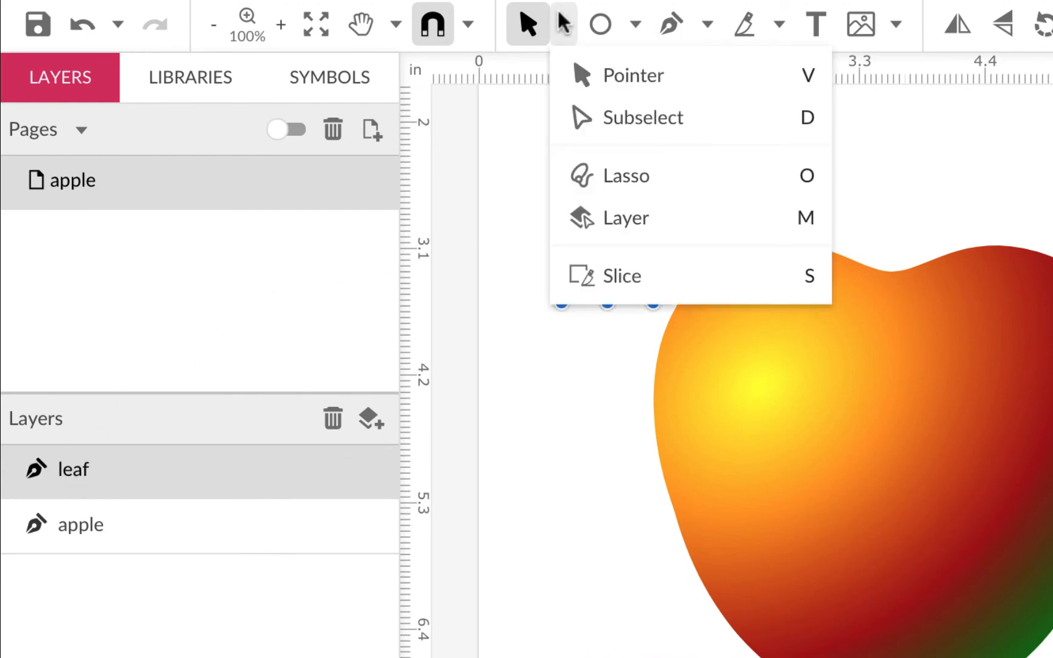
click(617, 122)
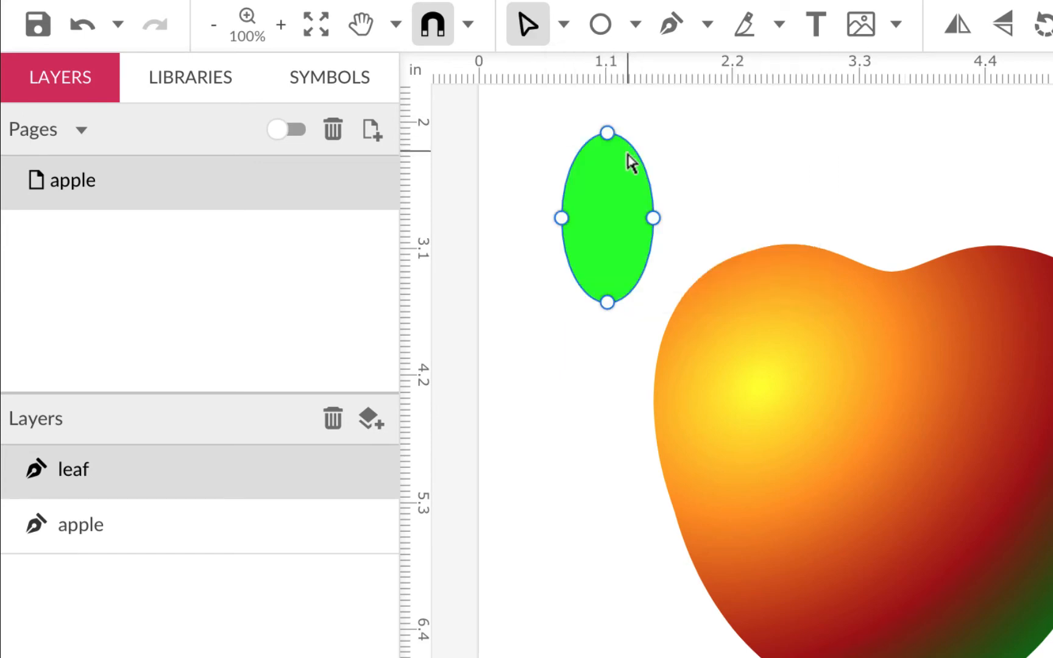
click(607, 134)
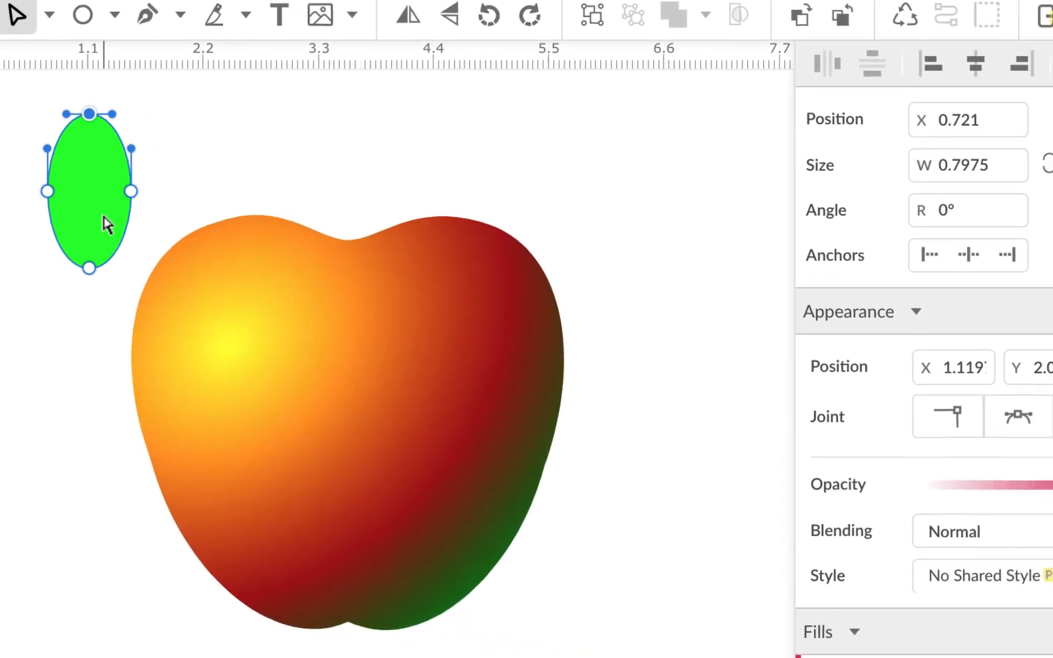
click(955, 418)
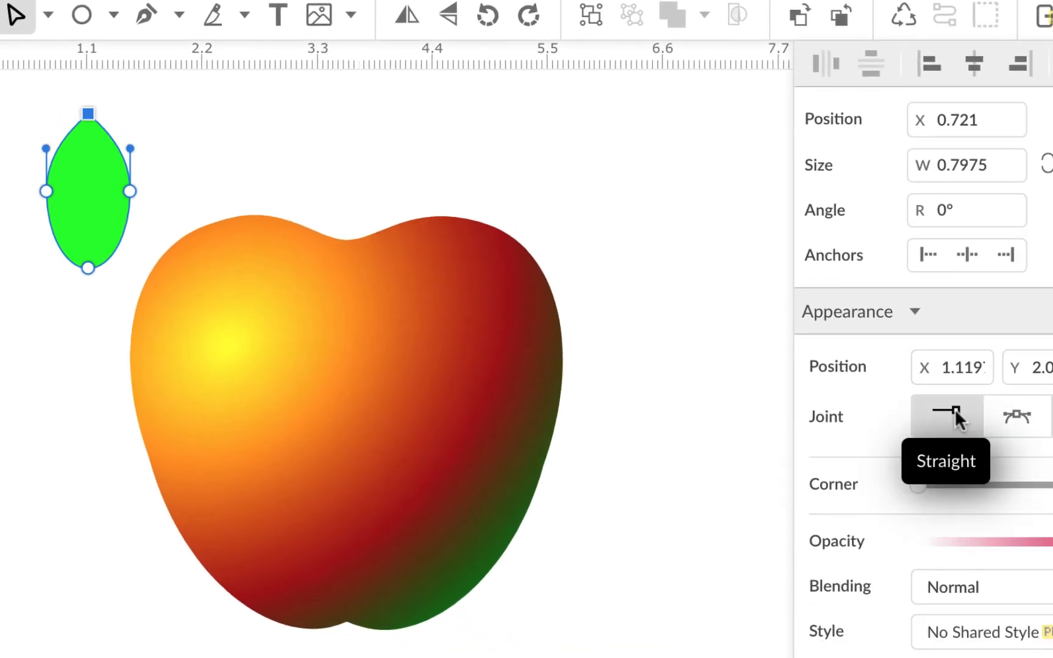
- Change the leaf's bottom node to a Disconnected joint and pull its two handles outward and slightly up
click(90, 271)
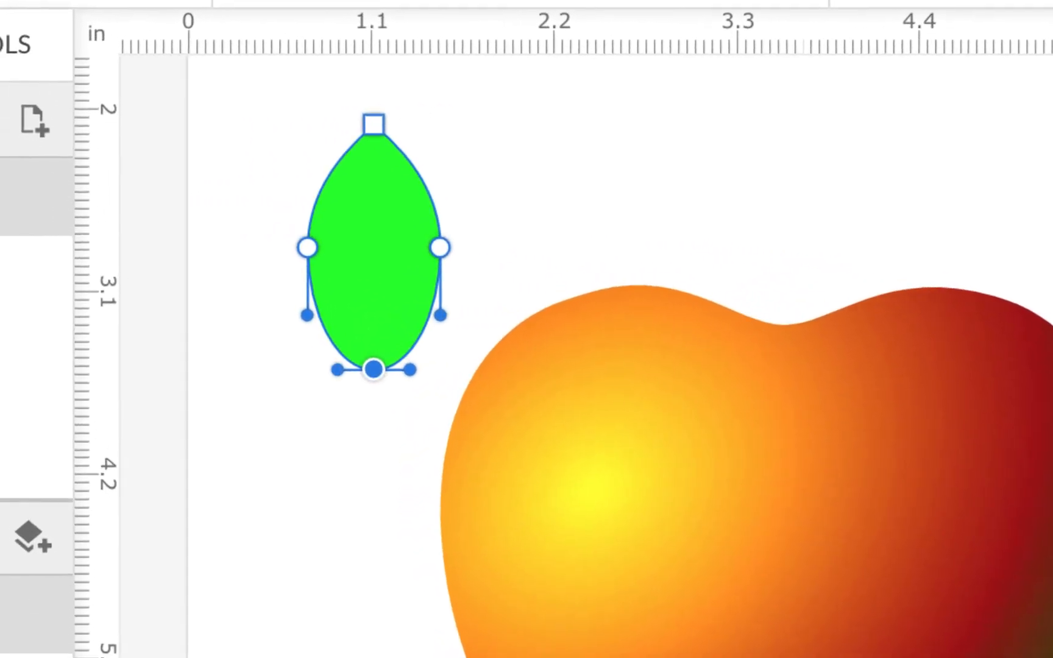
click(1049, 467)
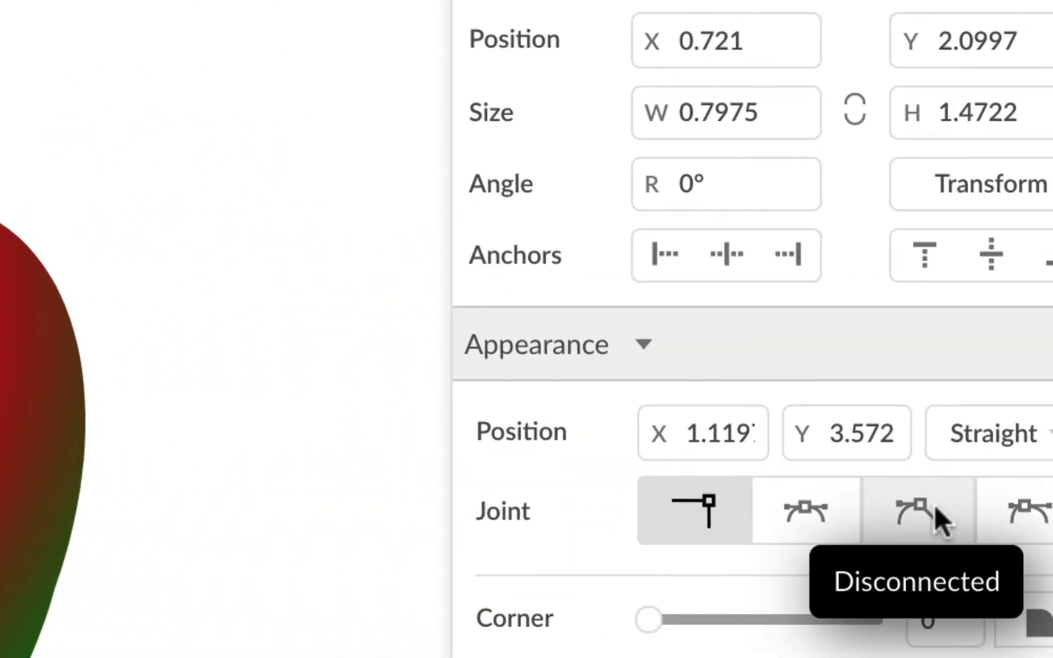
click(935, 506)
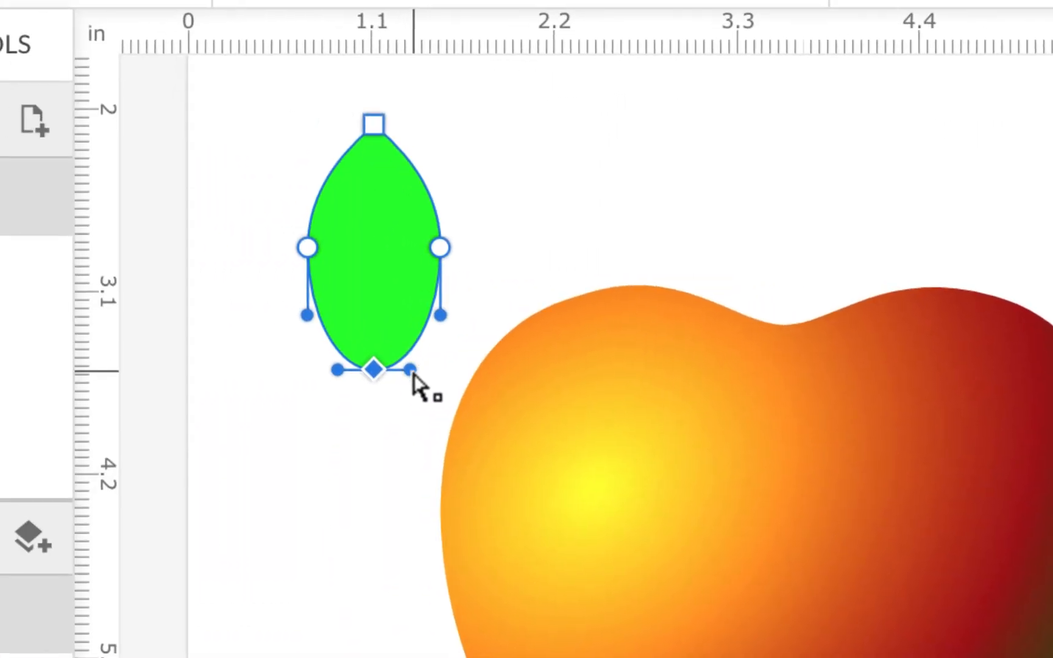
drag(412, 373, 446, 357)
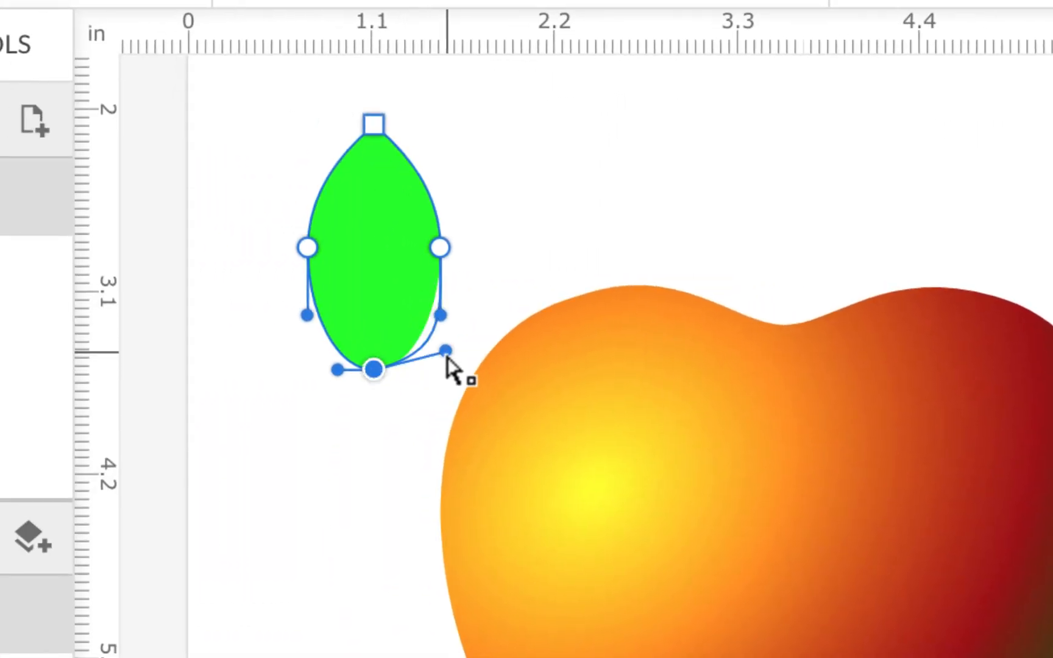
drag(336, 369, 316, 363)
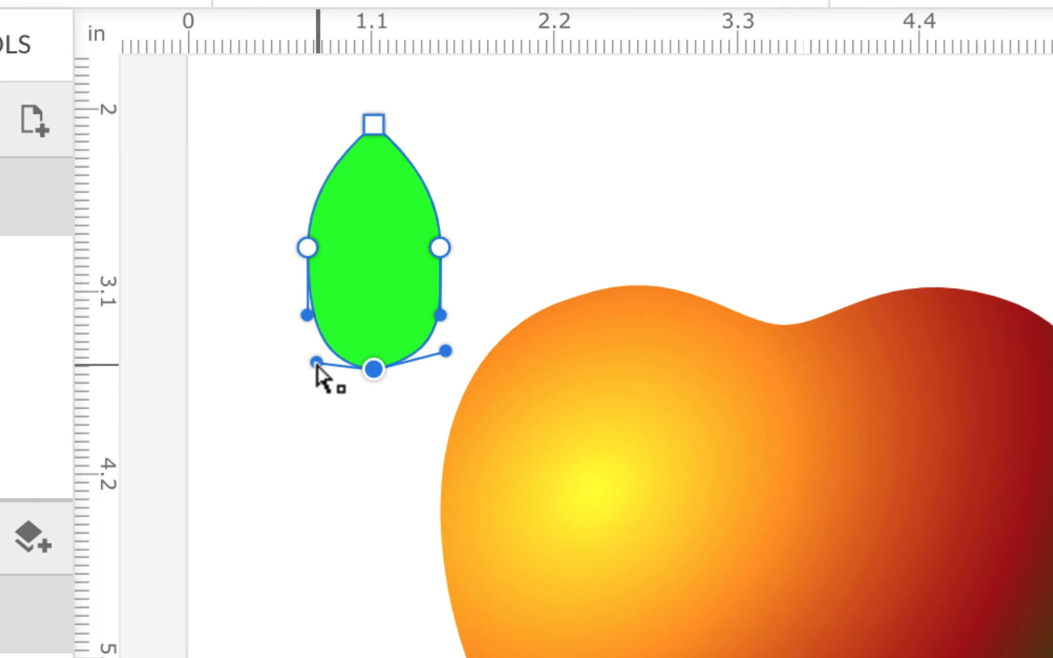
- Pull both handles of the leaf's bottom node down below the node to flatten the base
key(ctrl+plus)
key(ctrl+plus)
key(ctrl+plus)
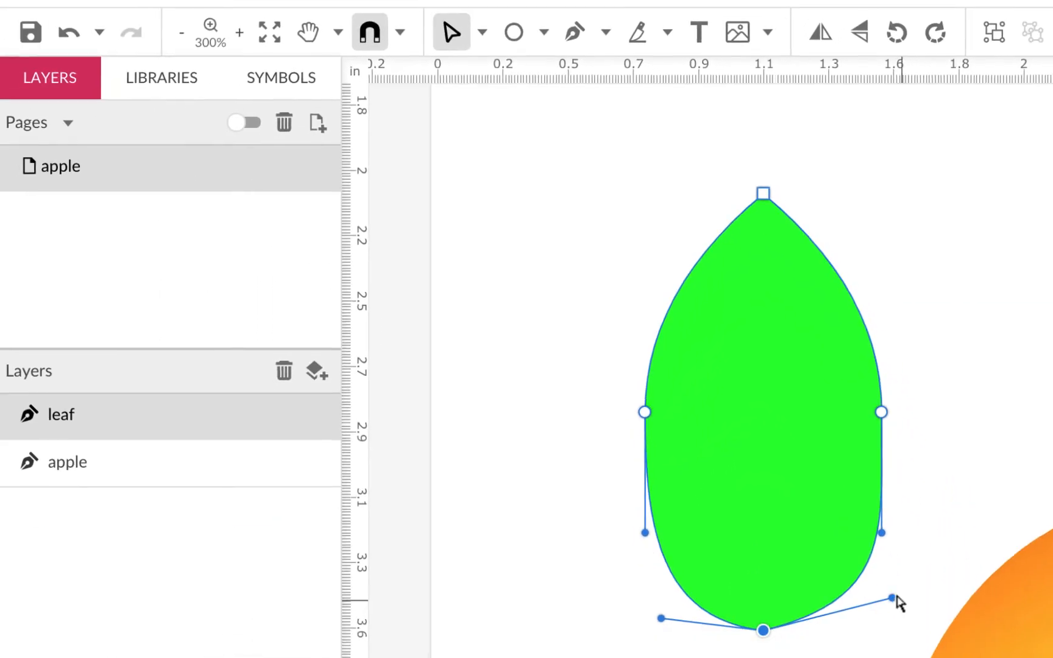
drag(891, 597, 900, 650)
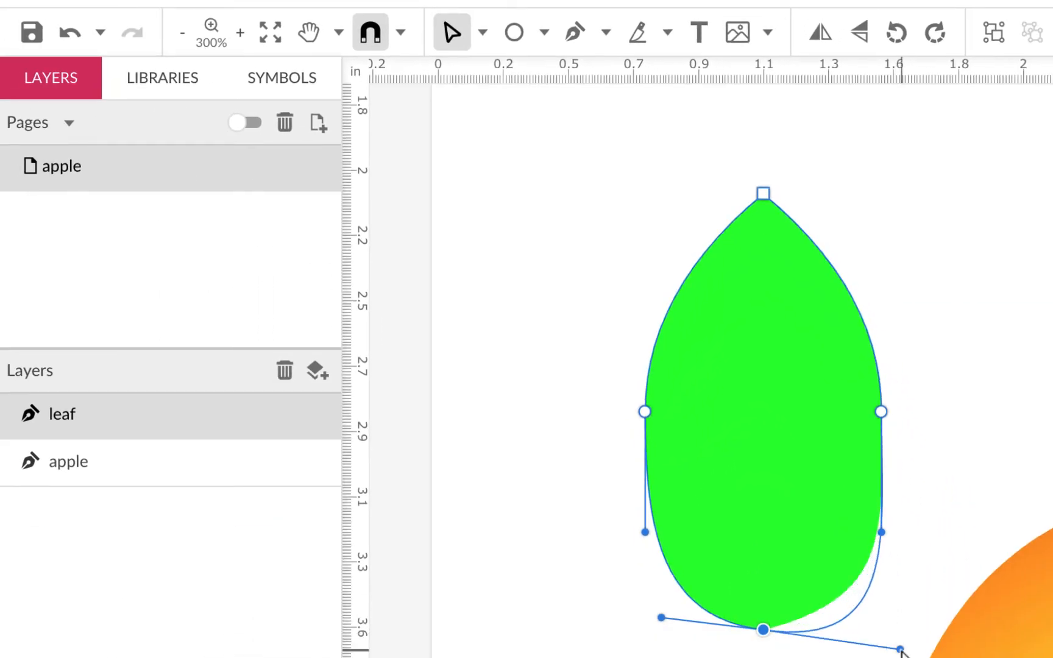
drag(661, 617, 655, 653)
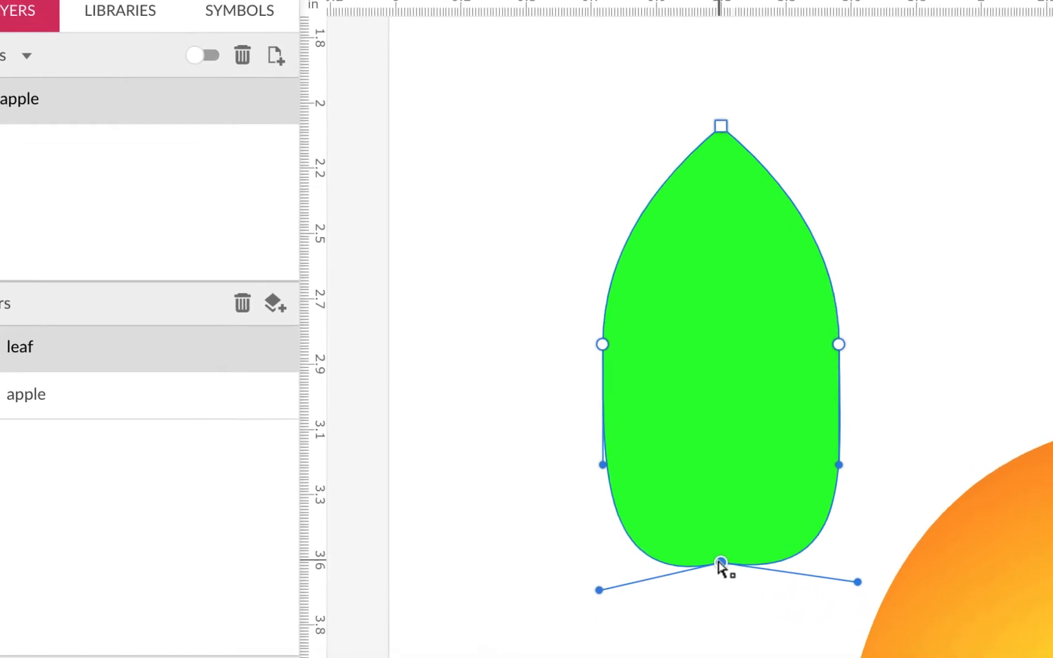
- Raise the leaf's bottom node by about 0.2 in and shorten the lower handle of its left side node
drag(762, 630, 760, 593)
drag(701, 497, 698, 485)
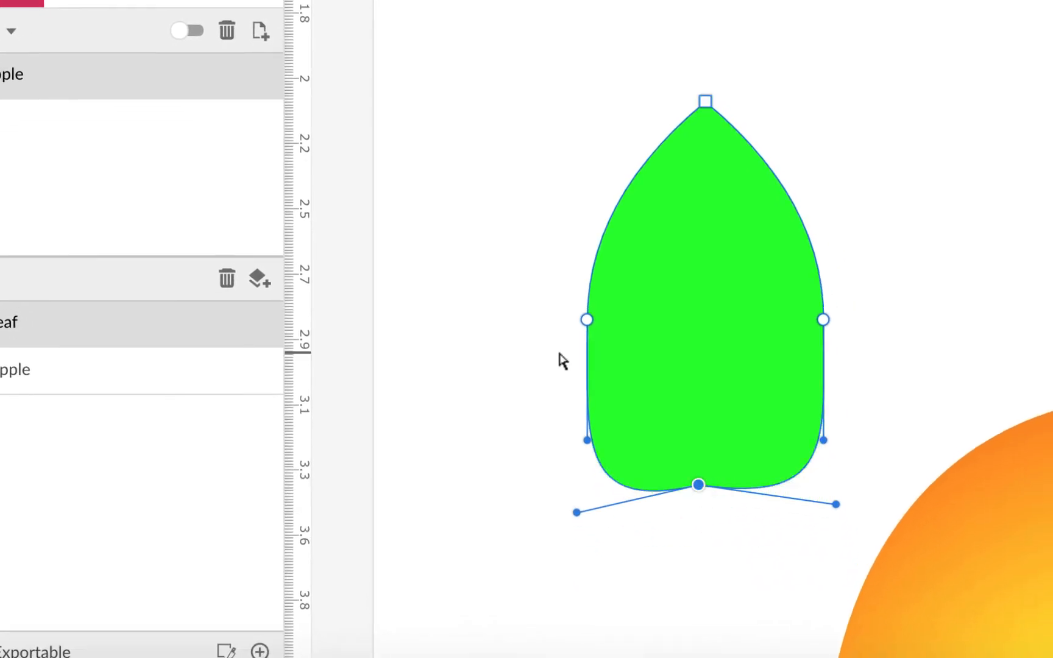
drag(586, 439, 585, 380)
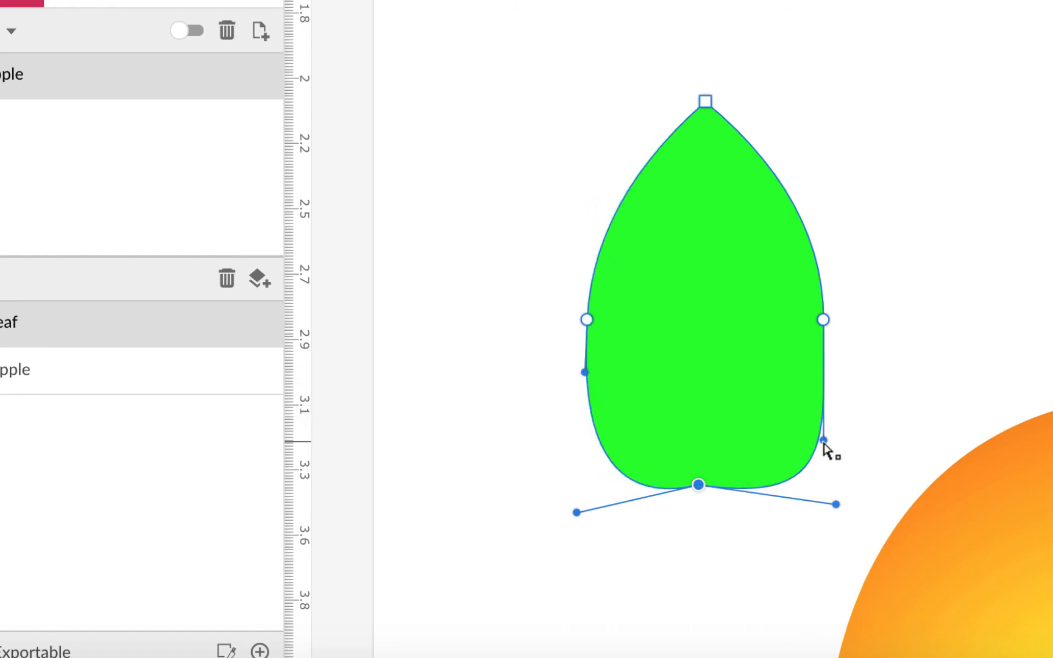
- Shift the leaf's tip slightly up and right, and adjust the right side node's handles so the upper right edge curves inward
drag(821, 444, 812, 443)
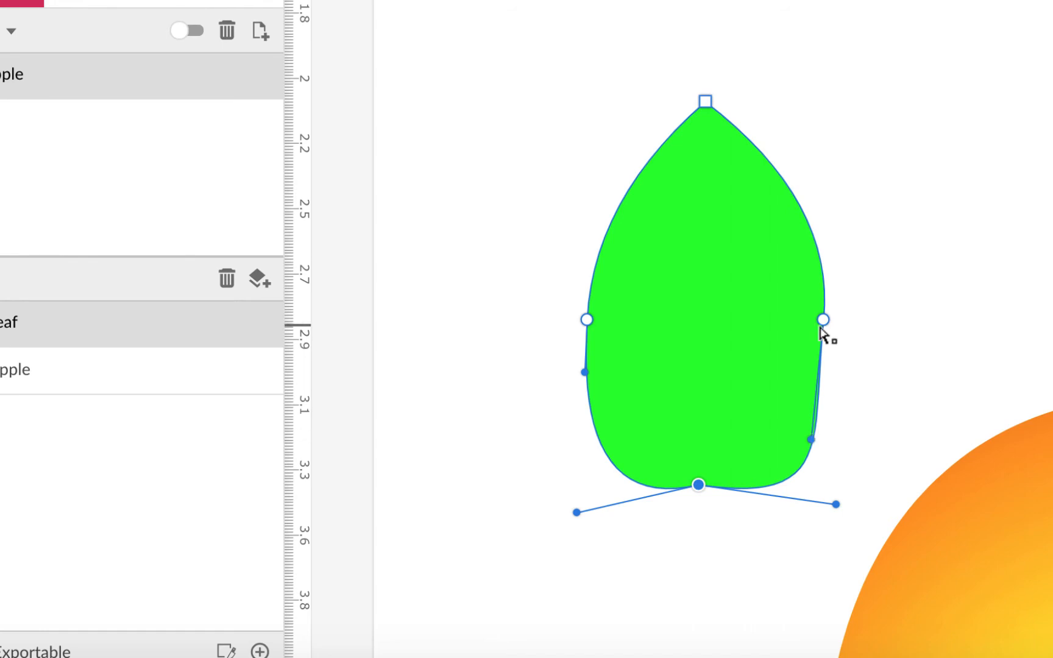
drag(812, 442, 823, 445)
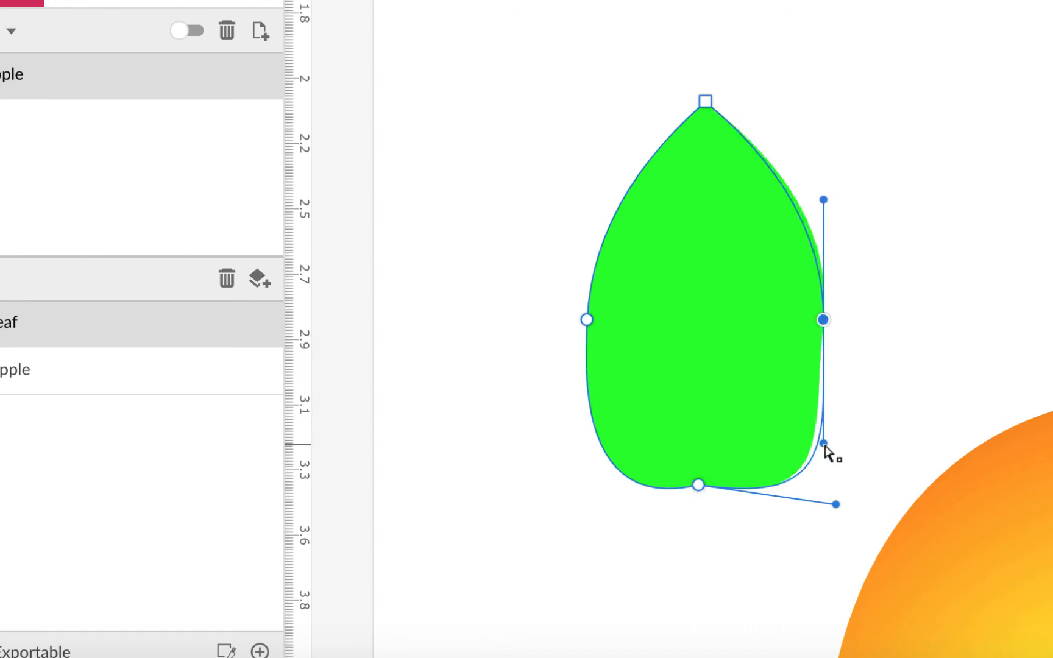
drag(707, 105, 744, 90)
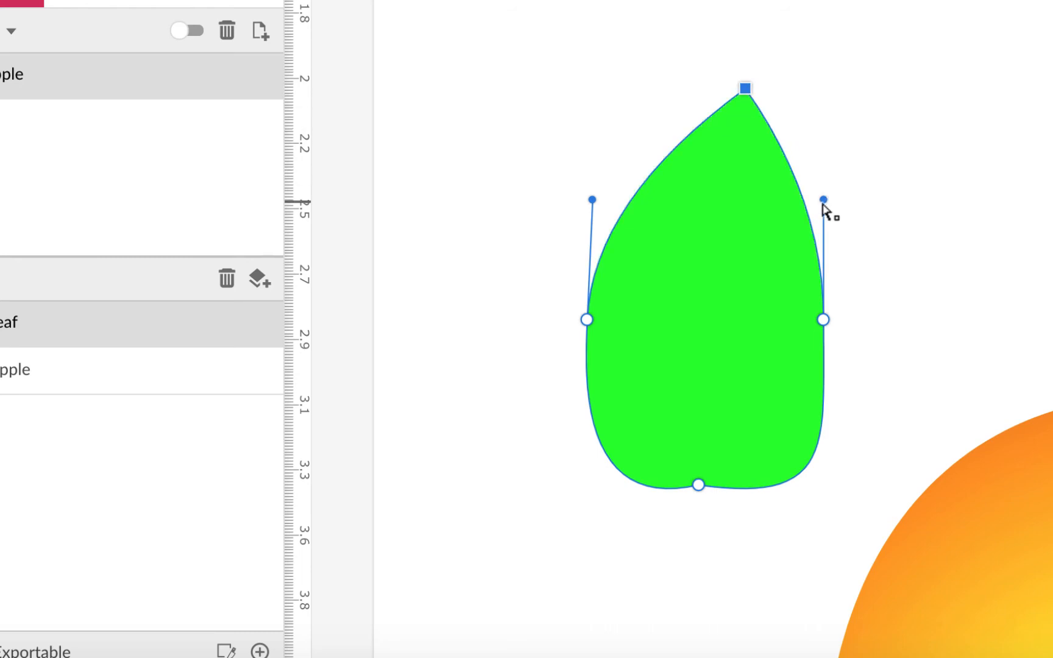
drag(823, 200, 761, 205)
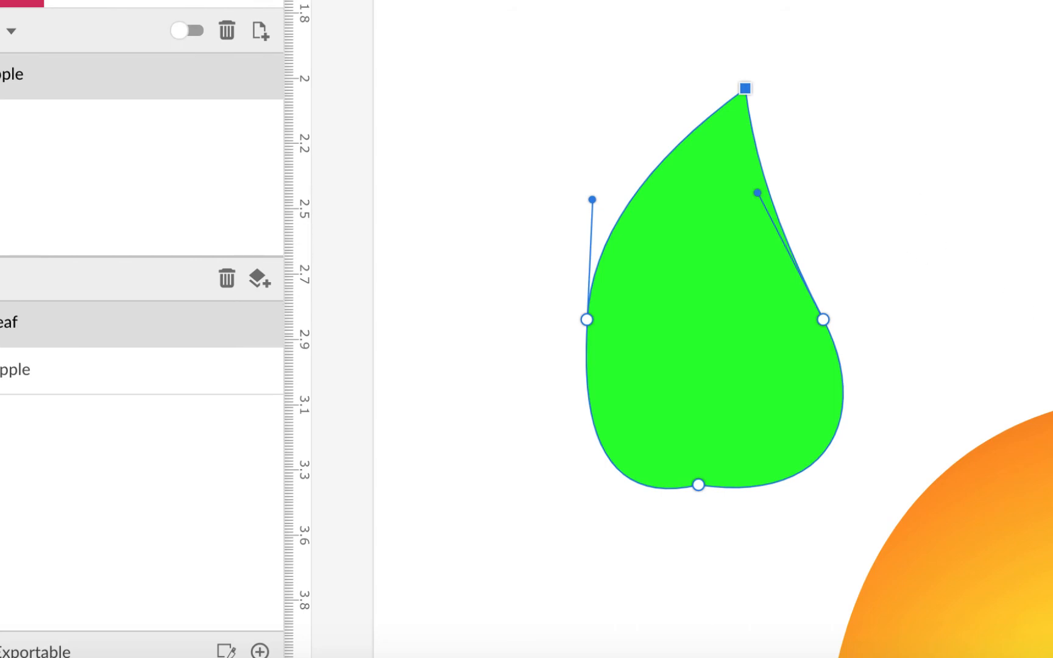
- Give the leaf a Radial Gradient fill with the black stop at the centre and the green #00FF00 stop at the outer end
click(808, 462)
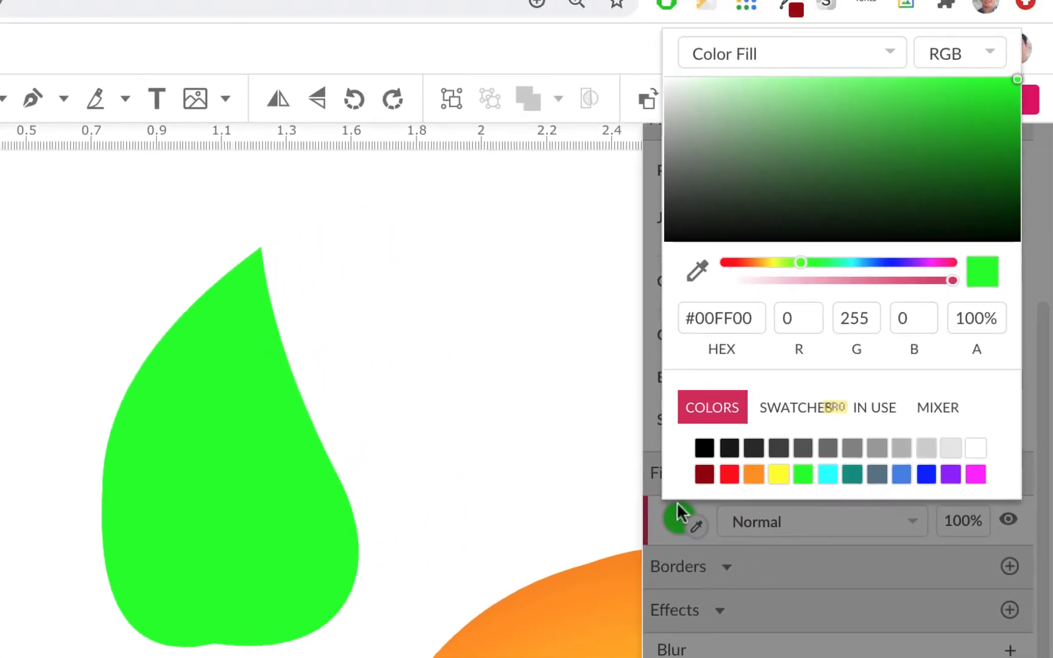
click(794, 46)
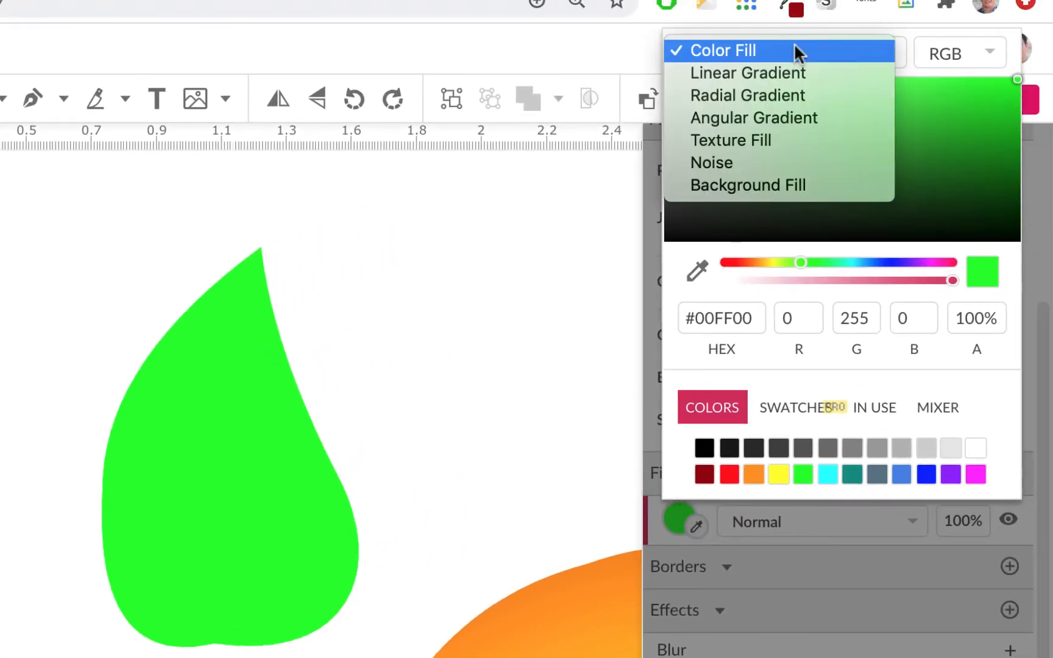
click(787, 96)
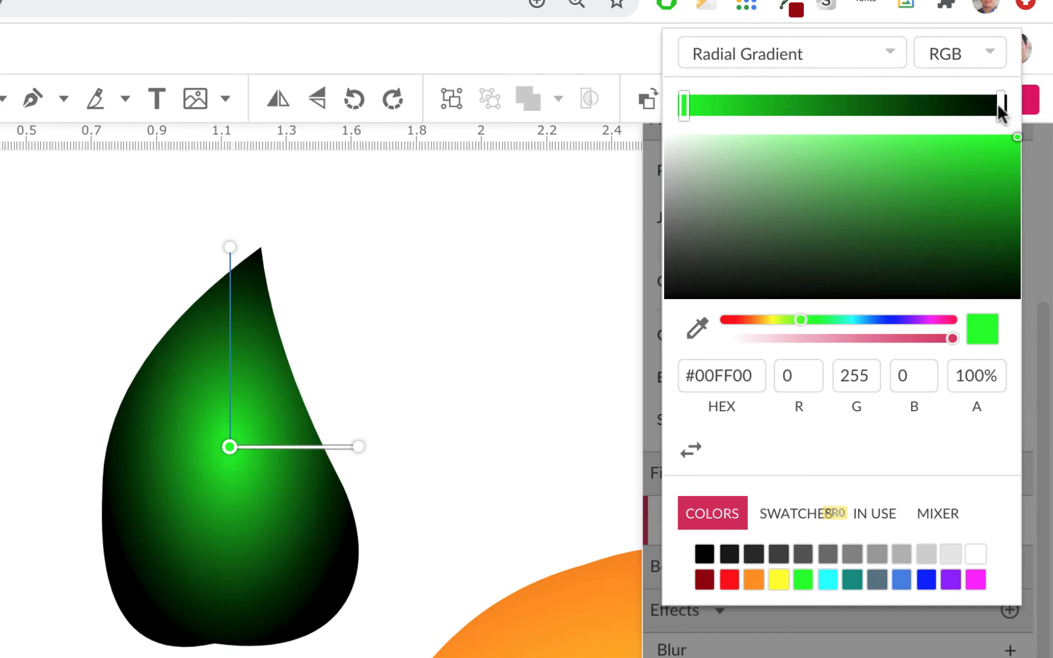
drag(998, 101, 795, 116)
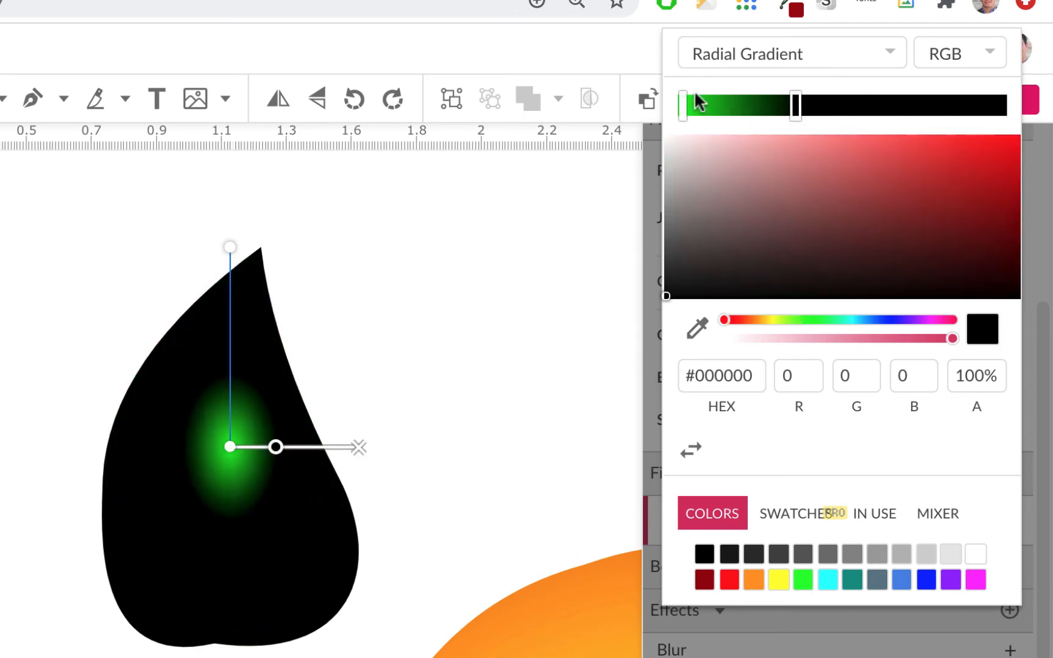
drag(679, 104, 1043, 119)
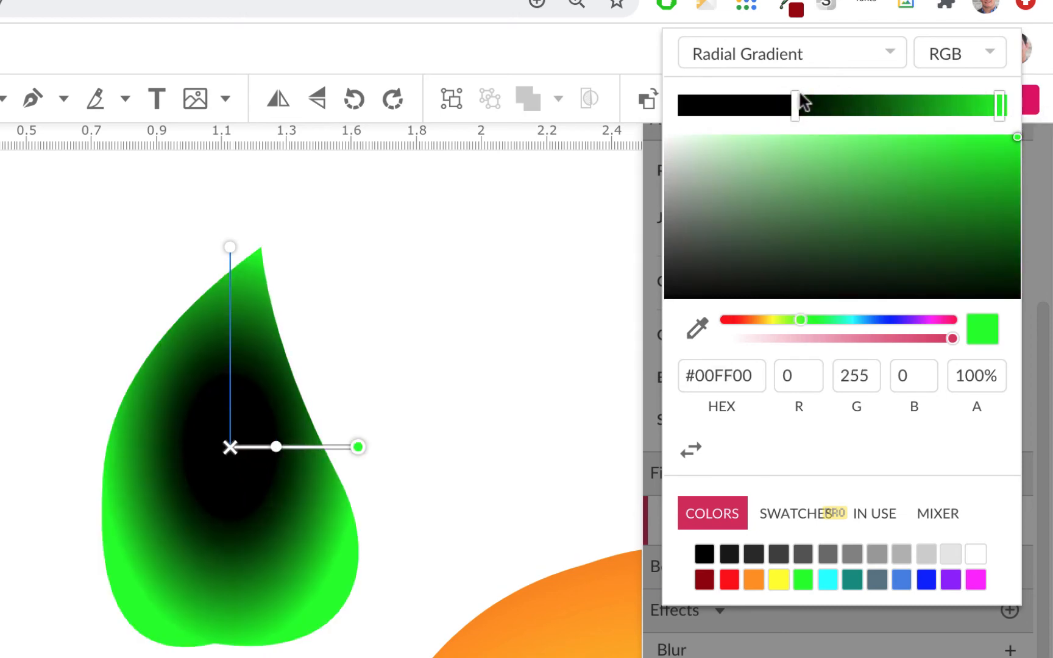
drag(795, 103, 684, 104)
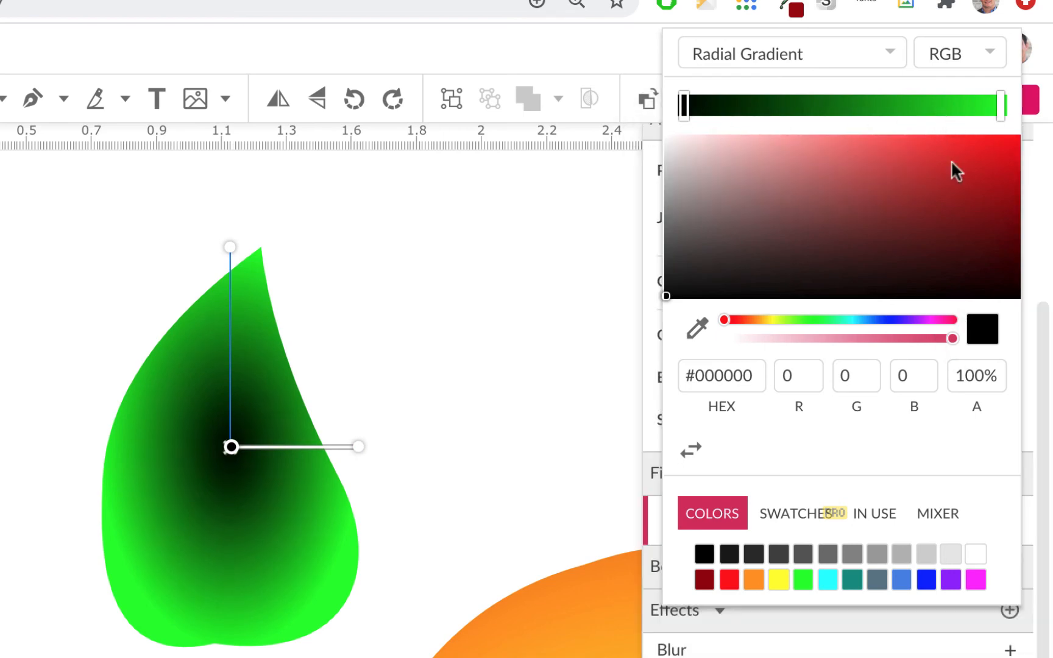
- Set the leaf gradient's black stop to dark green #0D770D
click(803, 579)
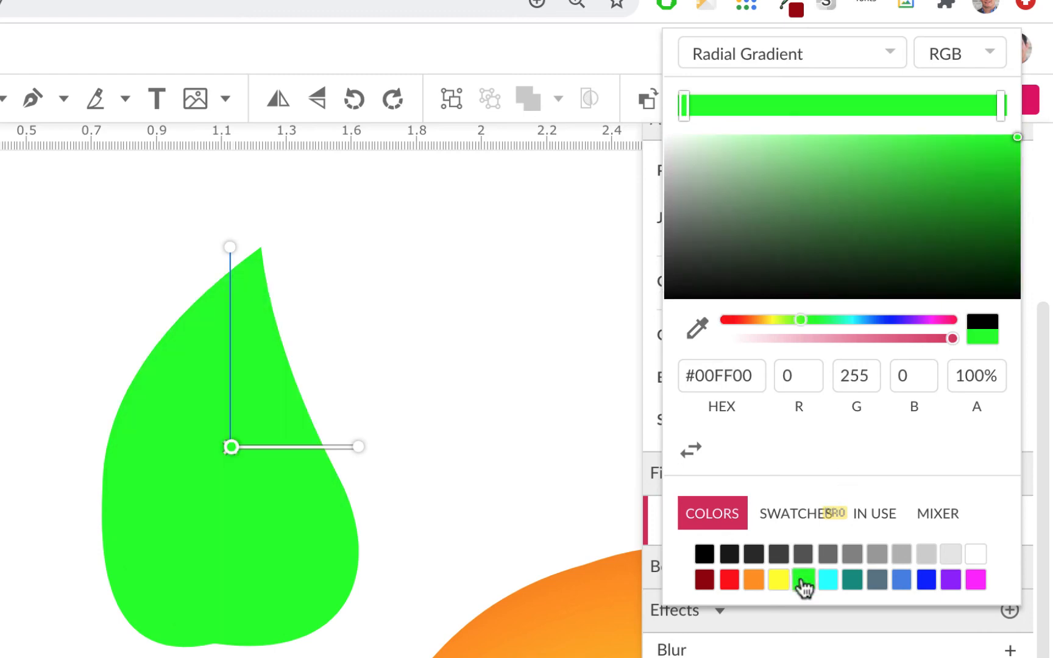
click(973, 233)
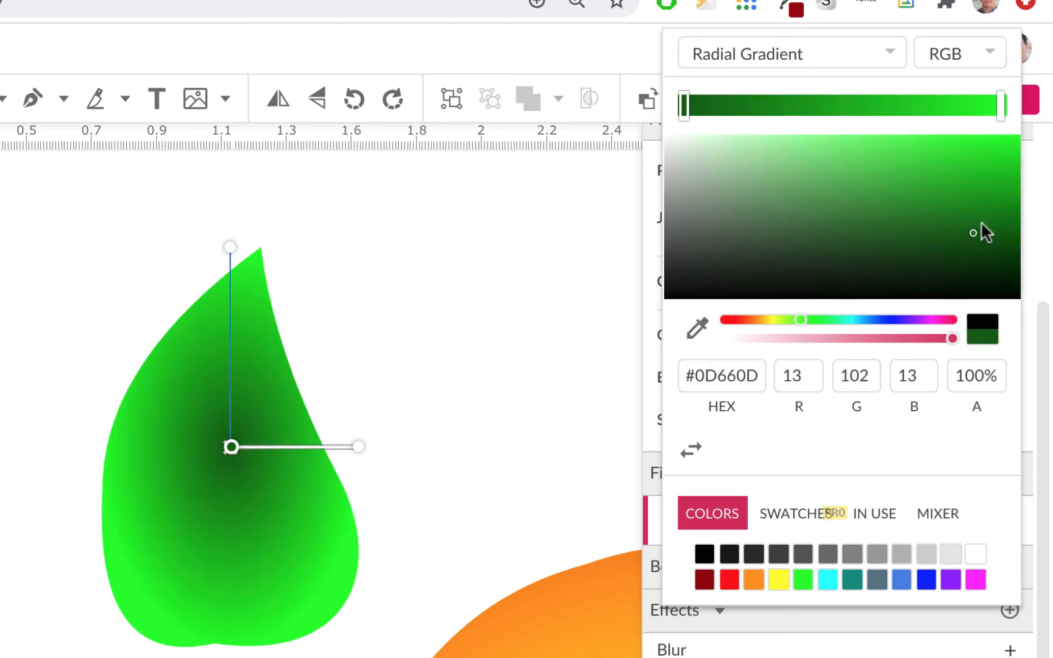
click(981, 221)
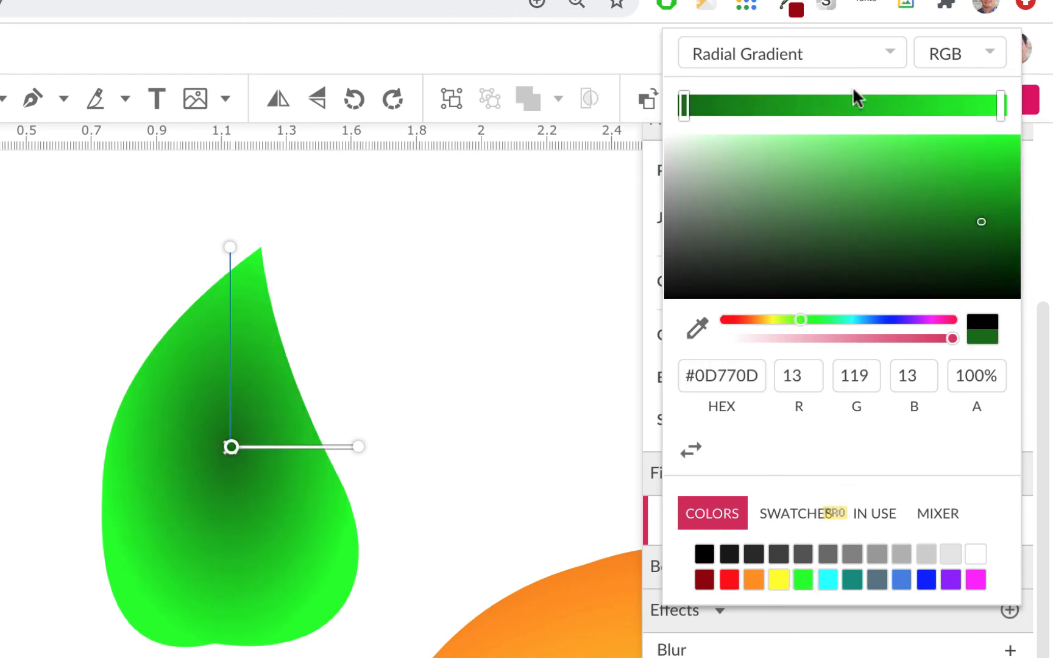
- Change the leaf's fill to a Linear Gradient and deselect the leaf
click(829, 51)
click(818, 27)
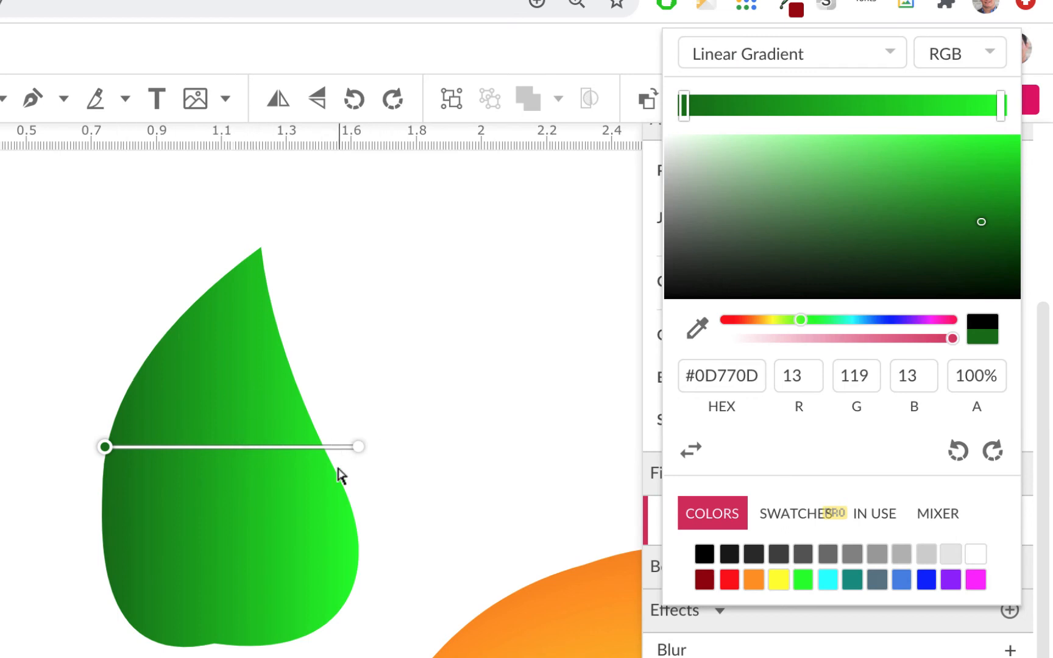
click(497, 416)
scroll(496, 416, right, 2)
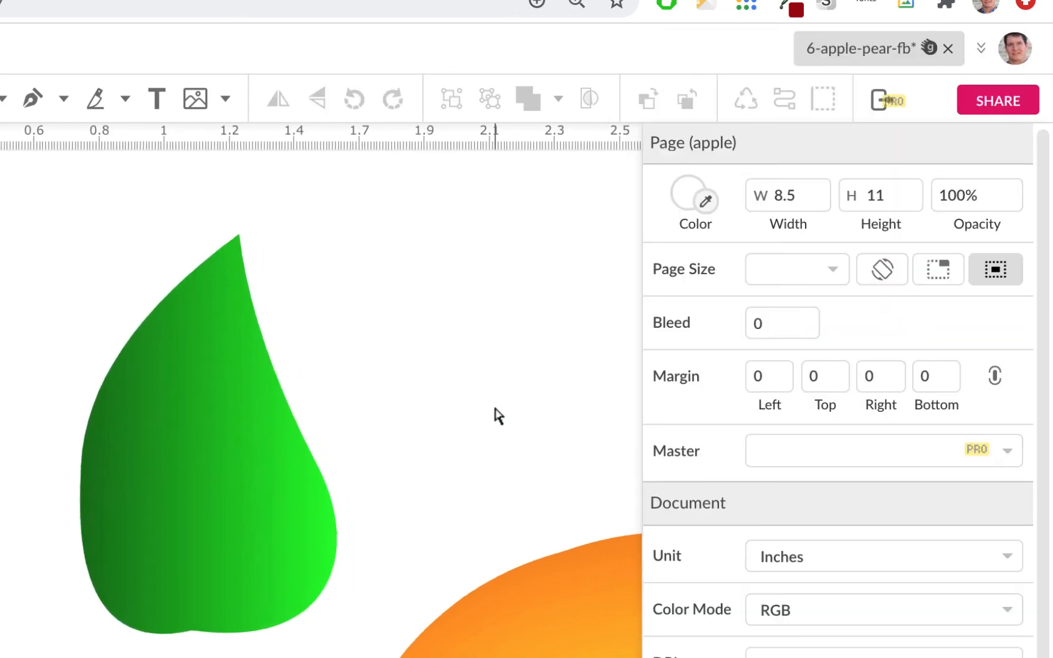
- Move the leaf with the Pointer tool onto the apple's upper edge, just left of the dip
scroll(497, 415, down, 5)
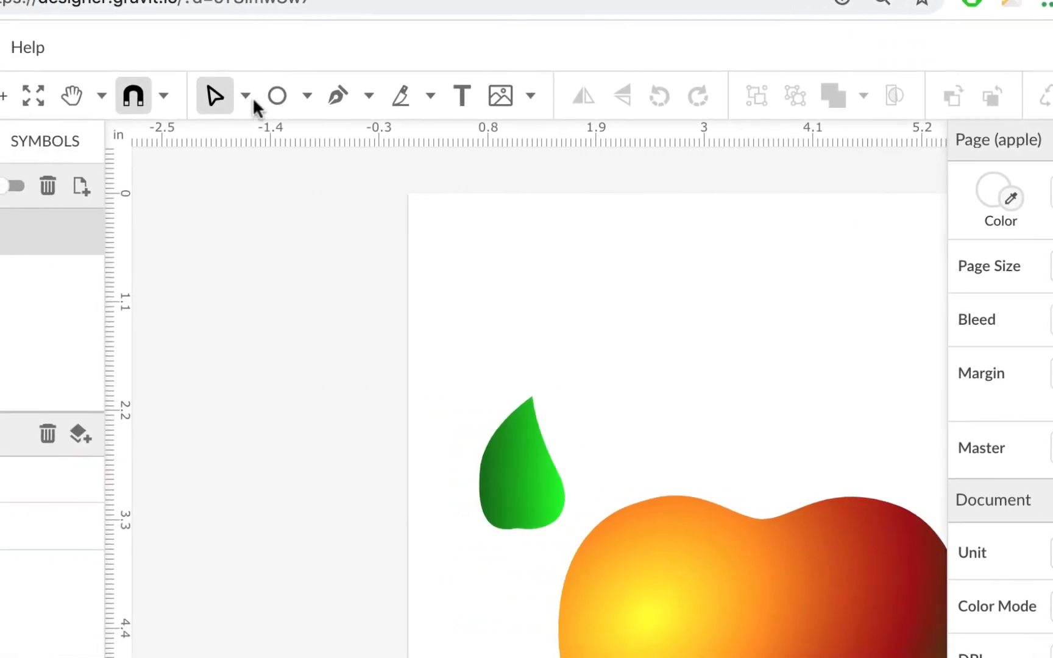
click(246, 96)
click(257, 144)
drag(512, 454, 700, 487)
- Rotate the leaf so its tip points to the lower left, and move it down over the apple's top dip
scroll(701, 490, right, 5)
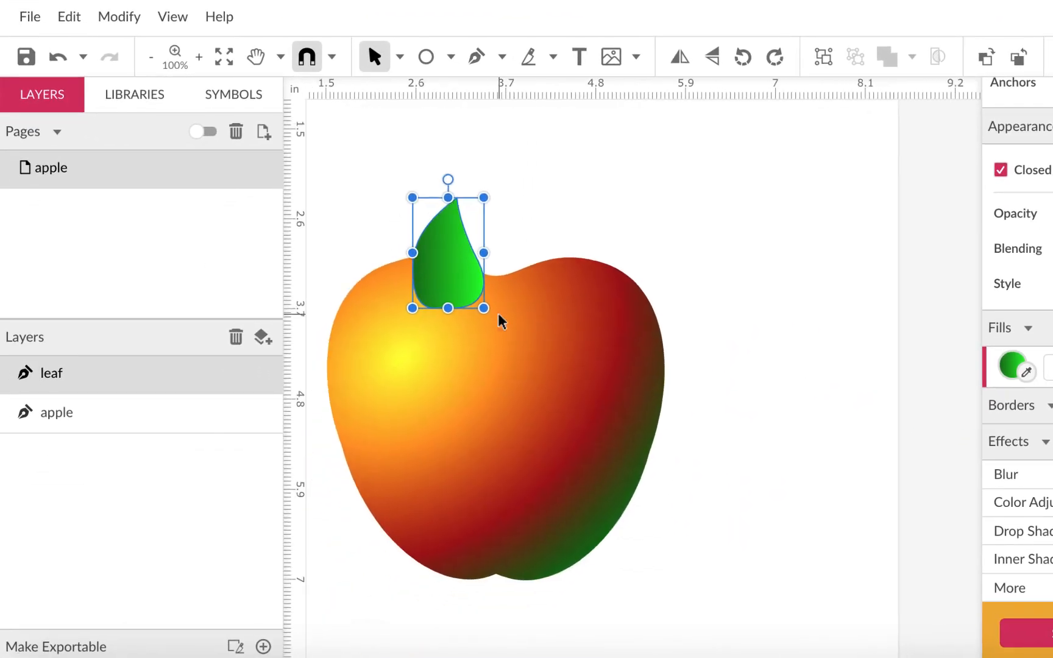
scroll(500, 319, left, 3)
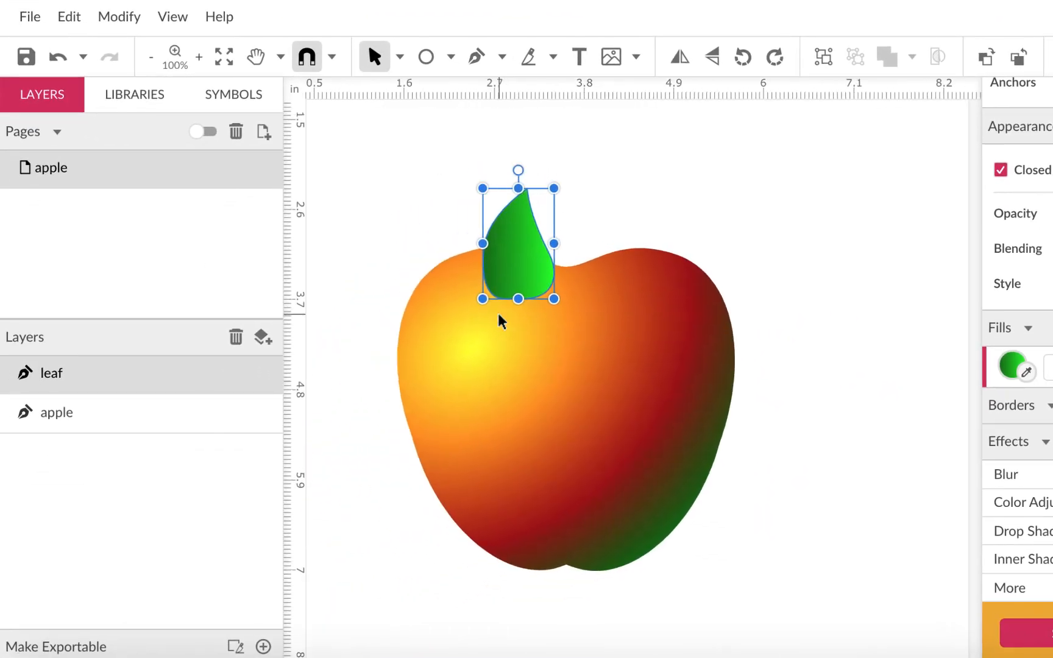
drag(518, 171, 431, 363)
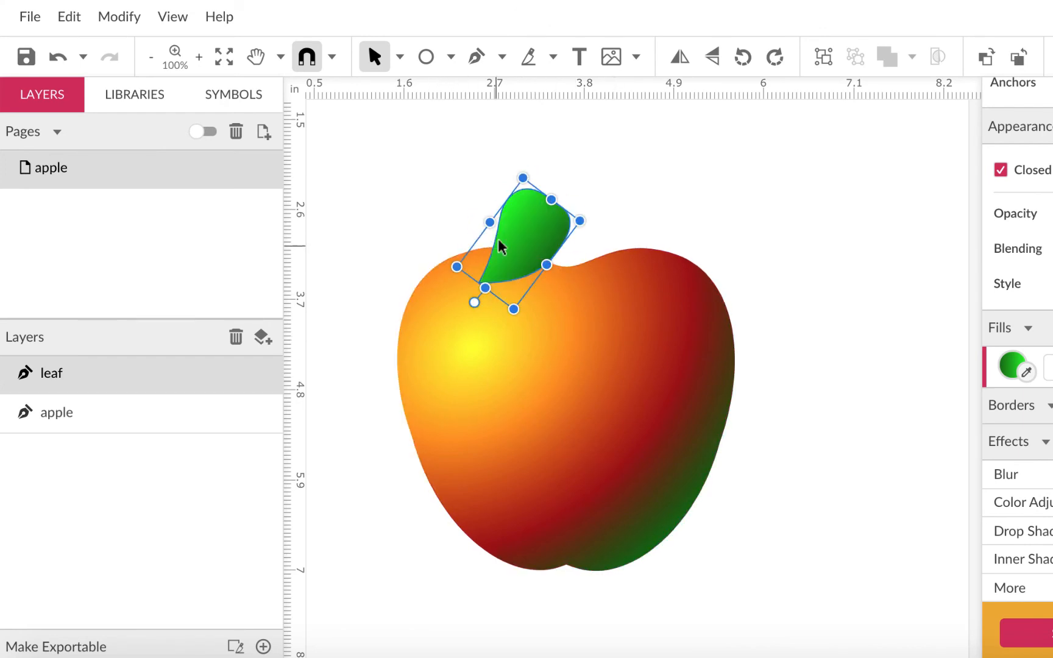
drag(537, 222, 548, 294)
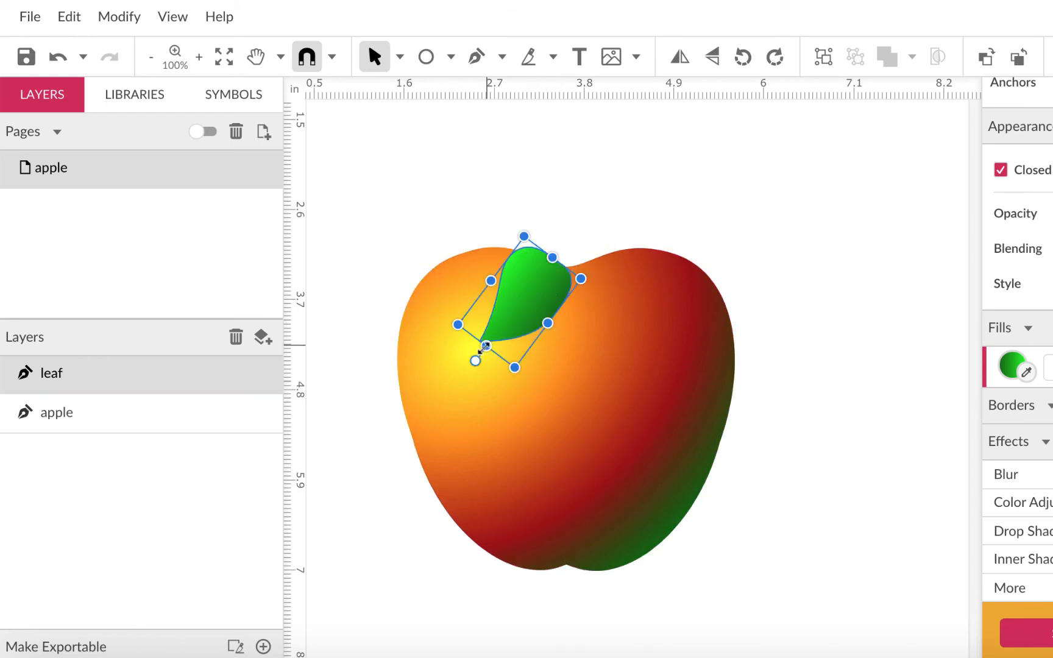
- Lengthen the leaf slightly toward its tip, rotate it a bit further clockwise, and deselect it
drag(486, 345, 481, 353)
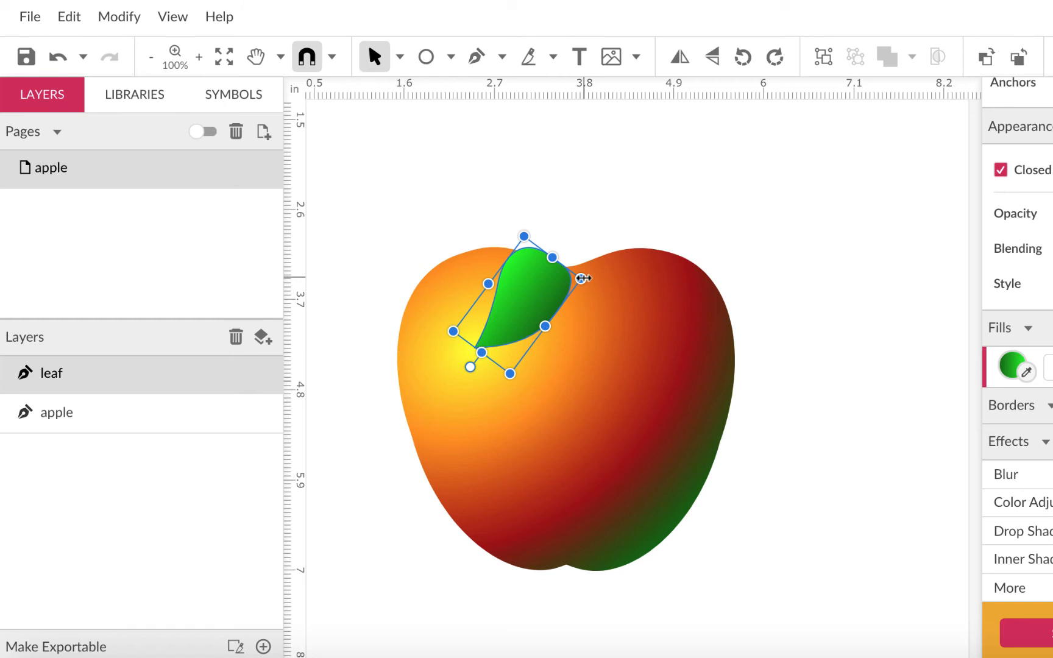
drag(582, 278, 590, 294)
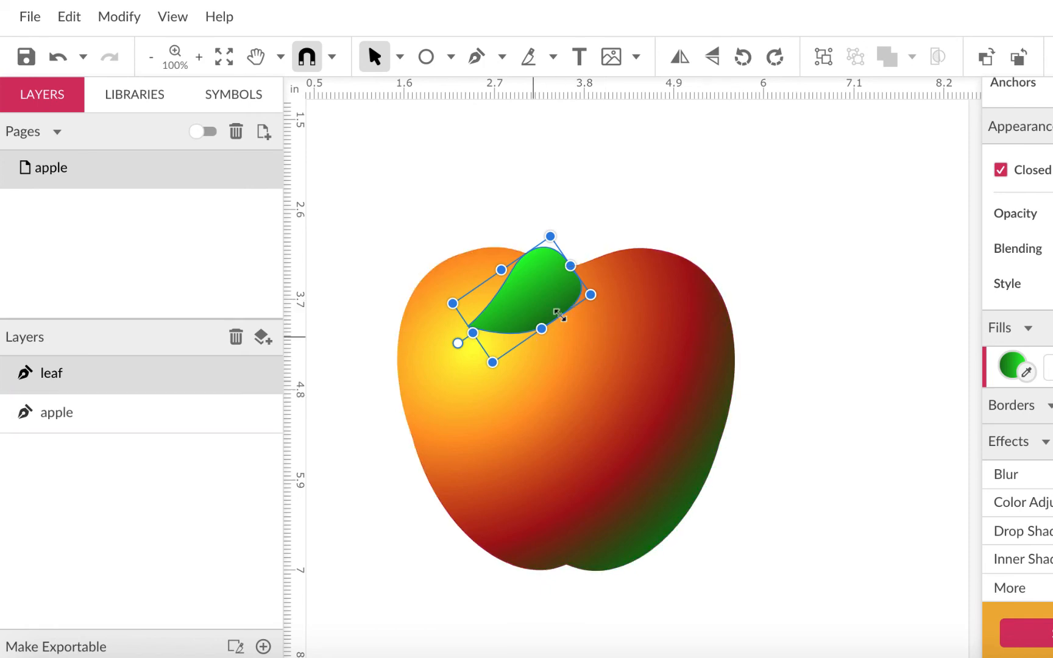
click(804, 272)
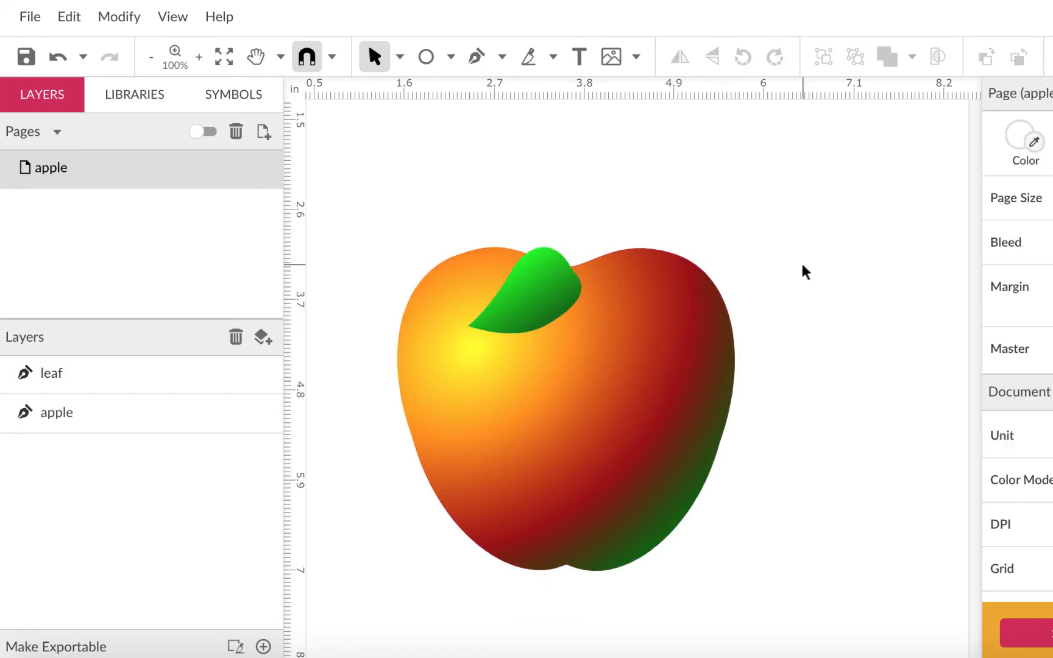
- Add a Drop Shadow to the leaf with X, Y and blur of 7px and 40% opacity
click(563, 281)
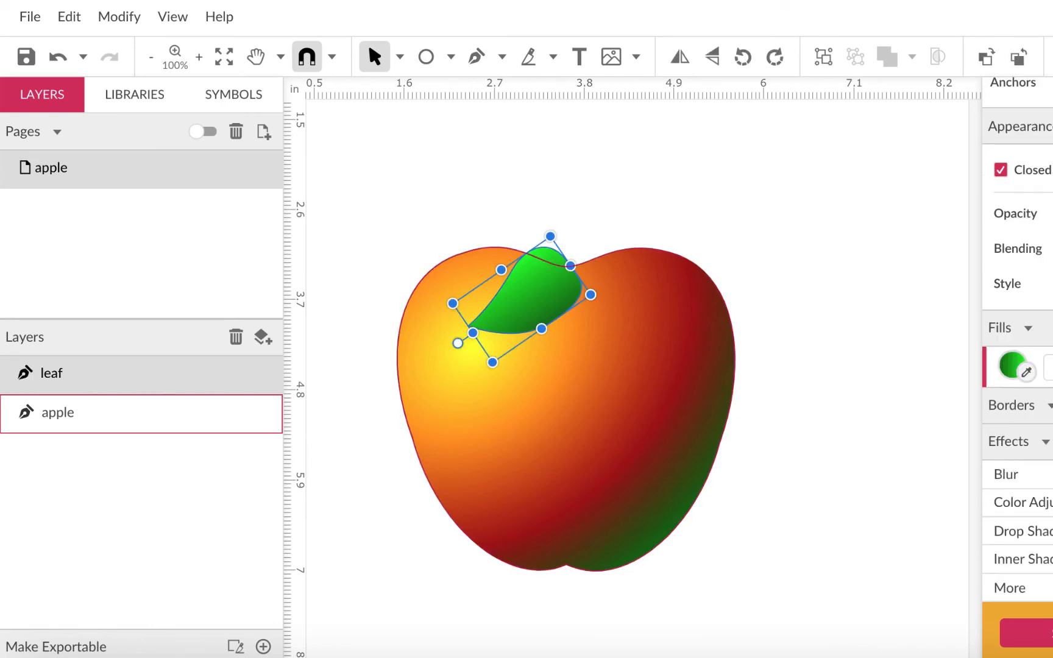
click(1017, 574)
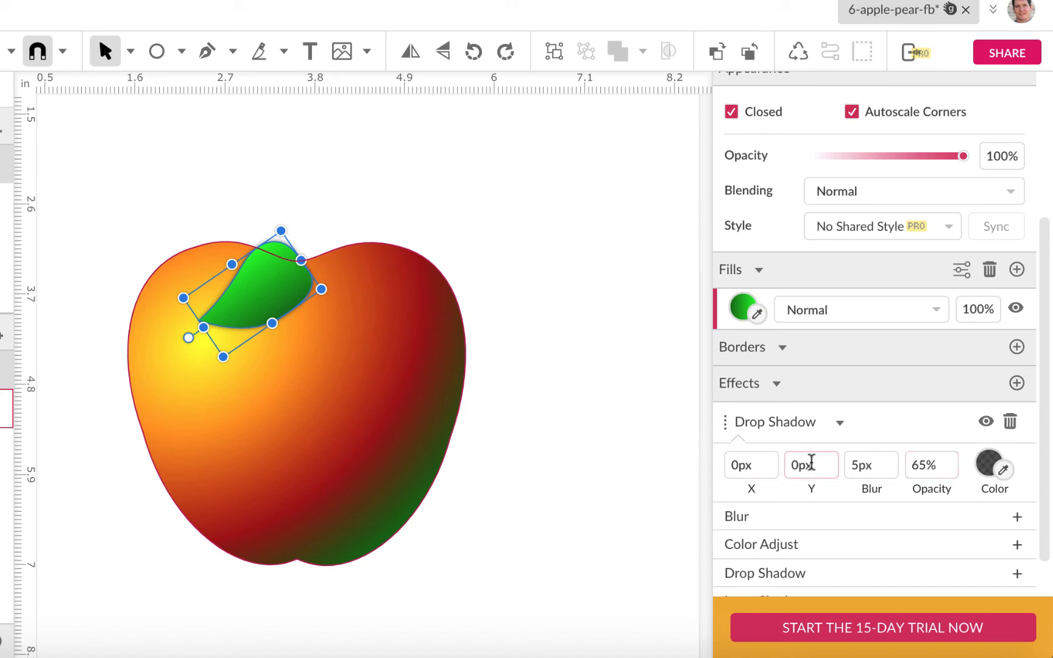
click(744, 466)
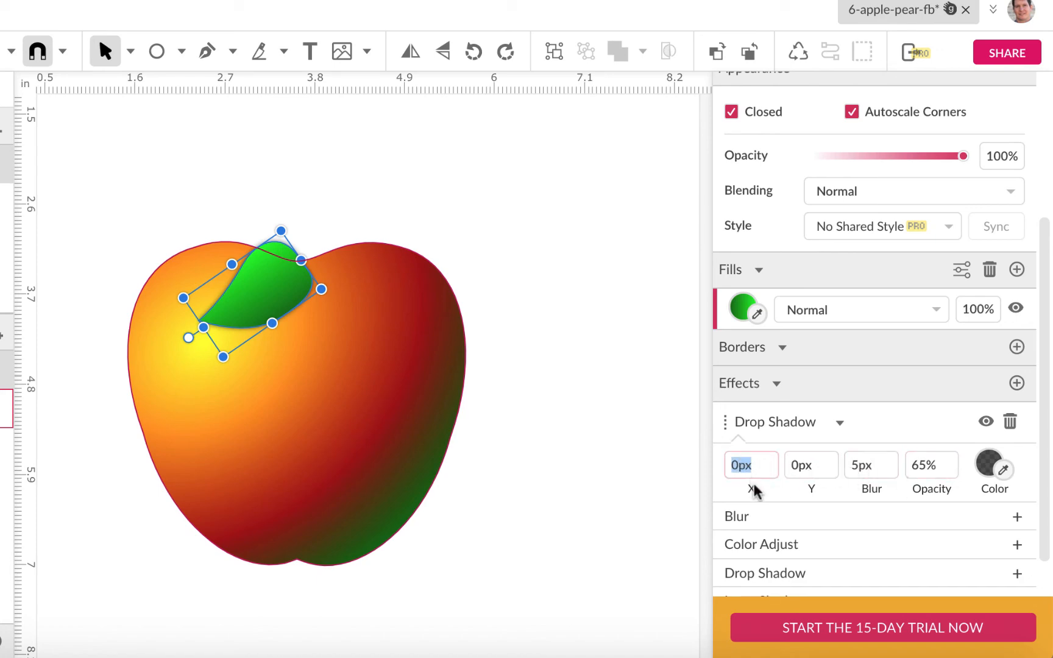
key(Tab)
text(7)
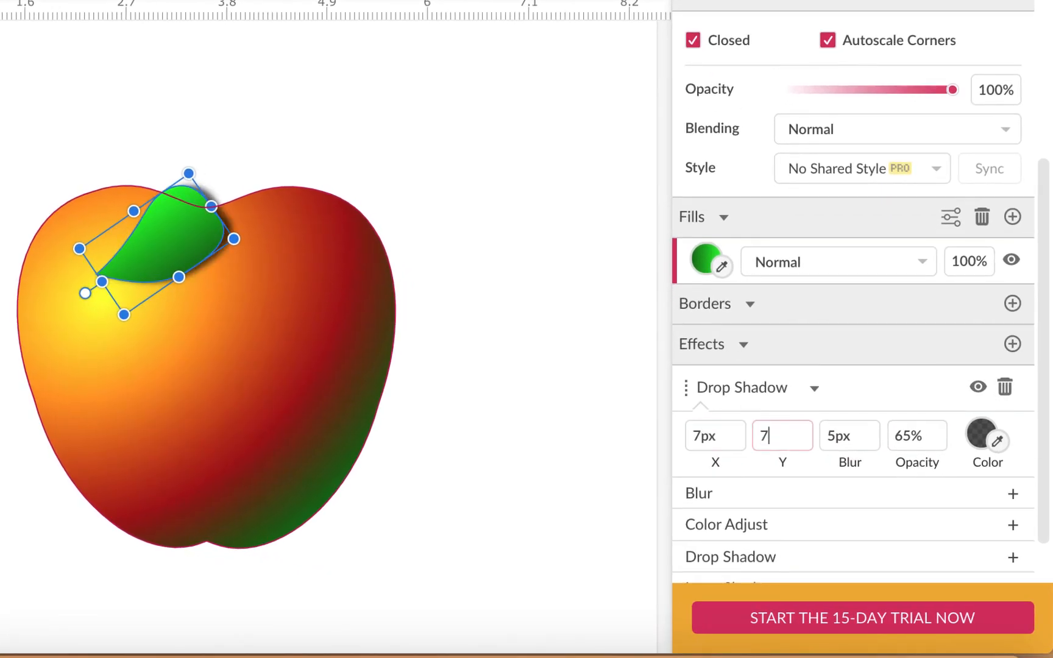
key(Tab)
text(7)
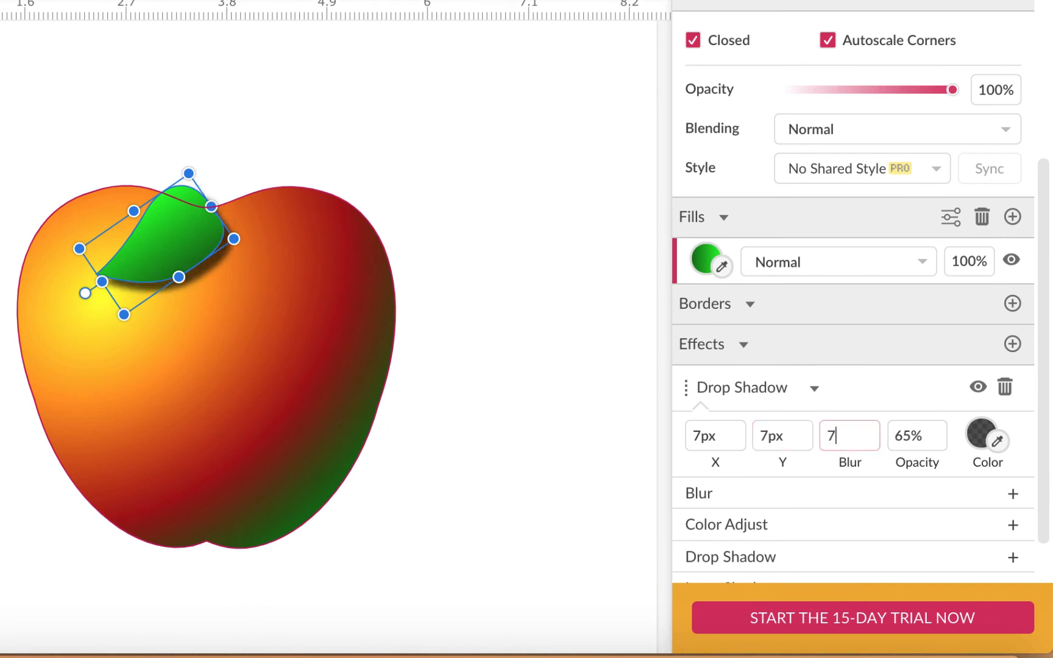
key(Tab)
text(4)
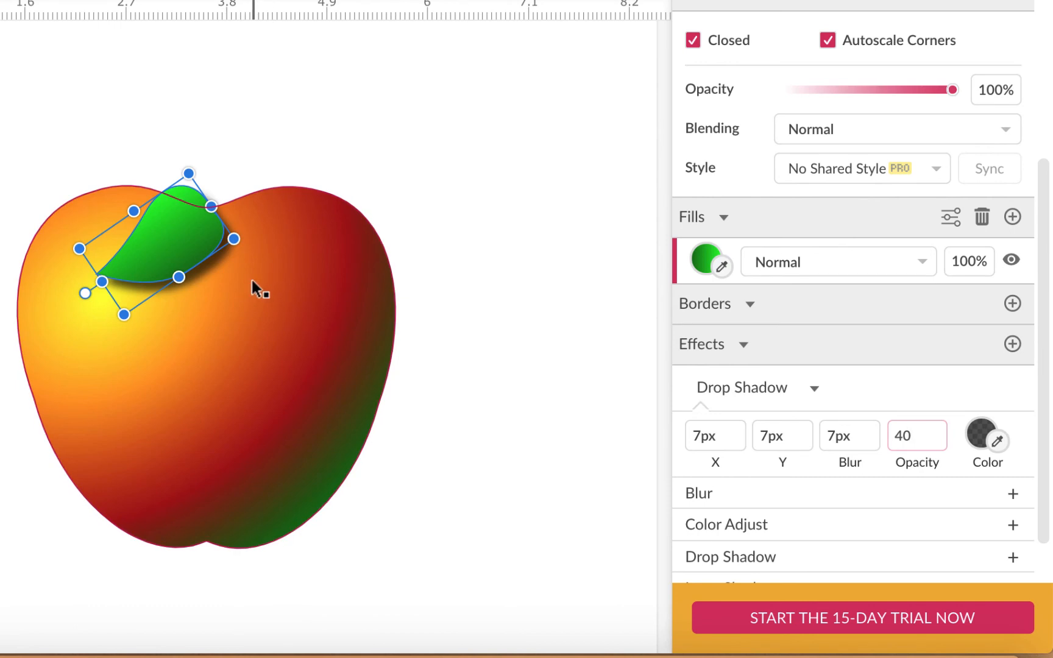
key(Return)
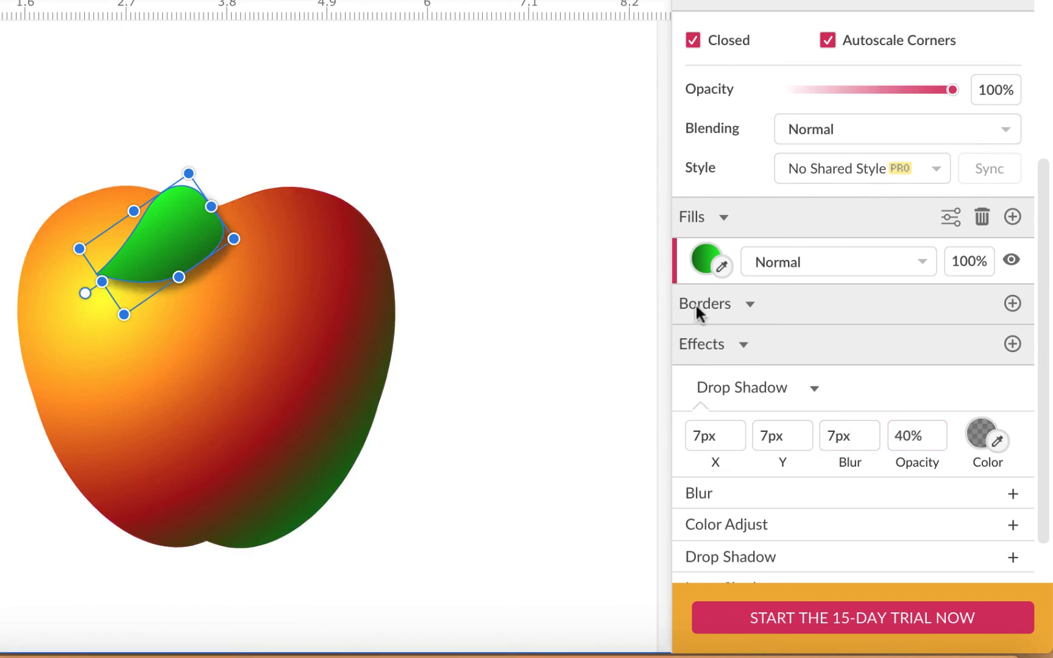
click(542, 309)
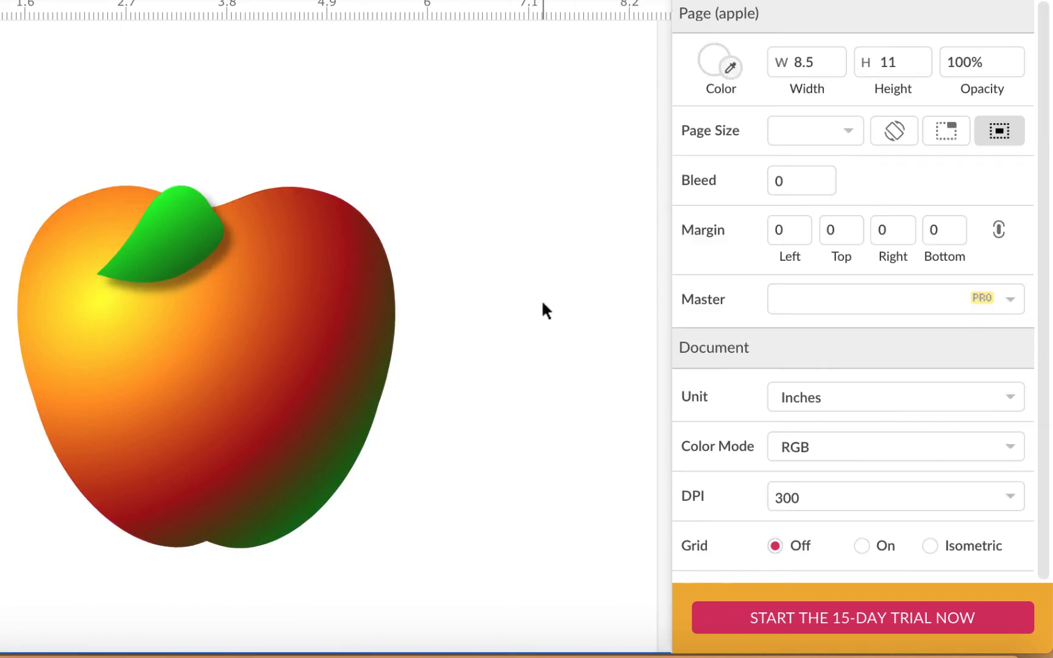
- Change the leaf's drop shadow to 5px X, Y and blur with 30% opacity, and nudge the leaf slightly up and right
click(209, 243)
click(696, 428)
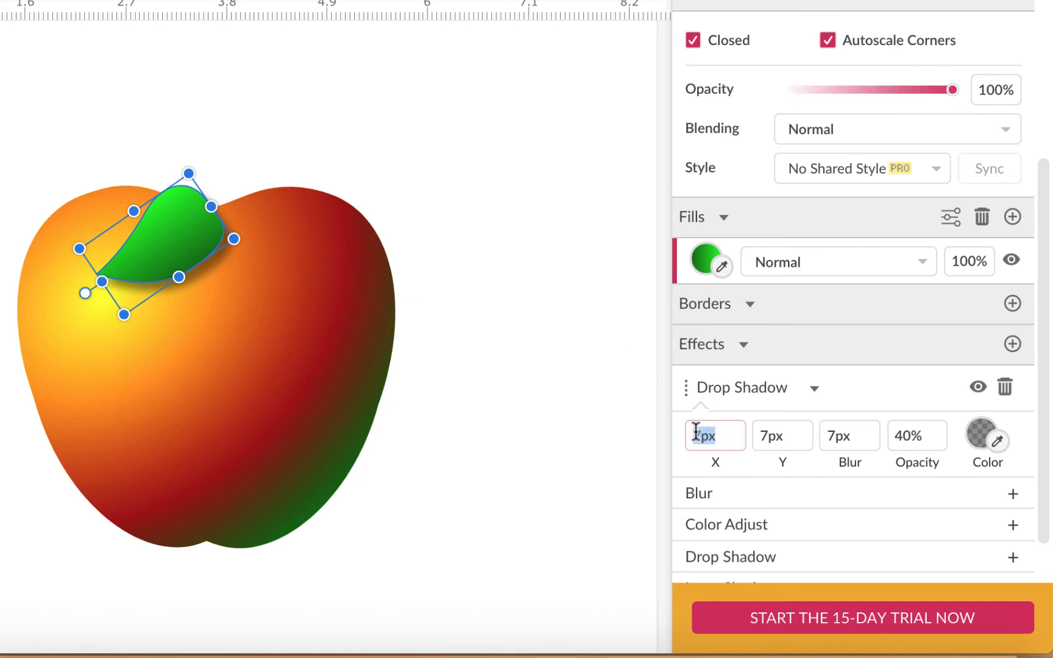
text(5)
key(Tab)
key(Tab)
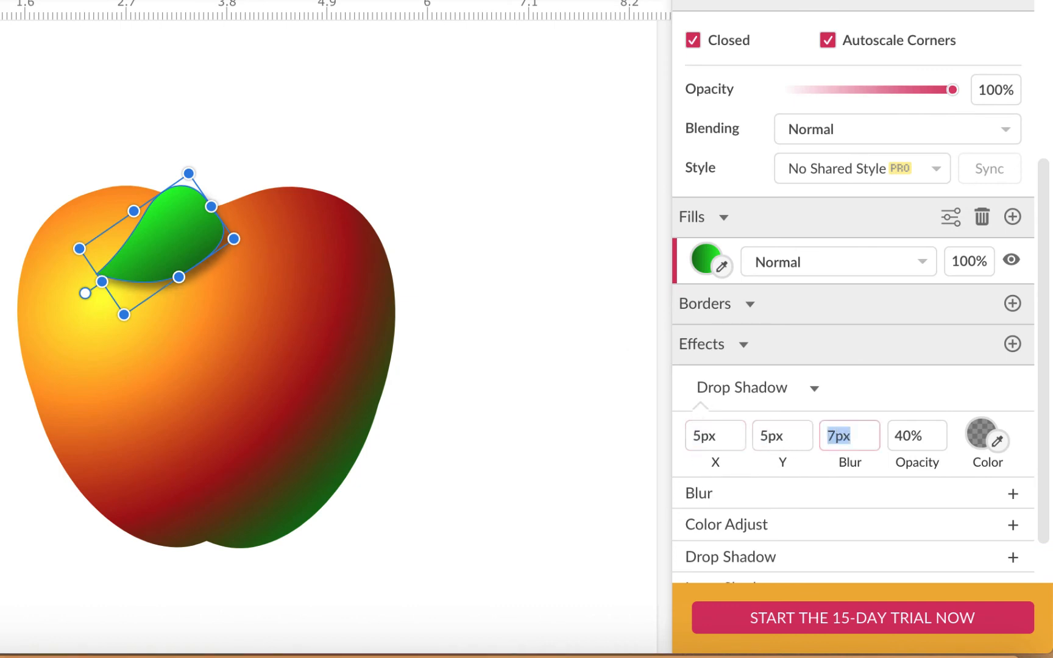
key(Tab)
text(3)
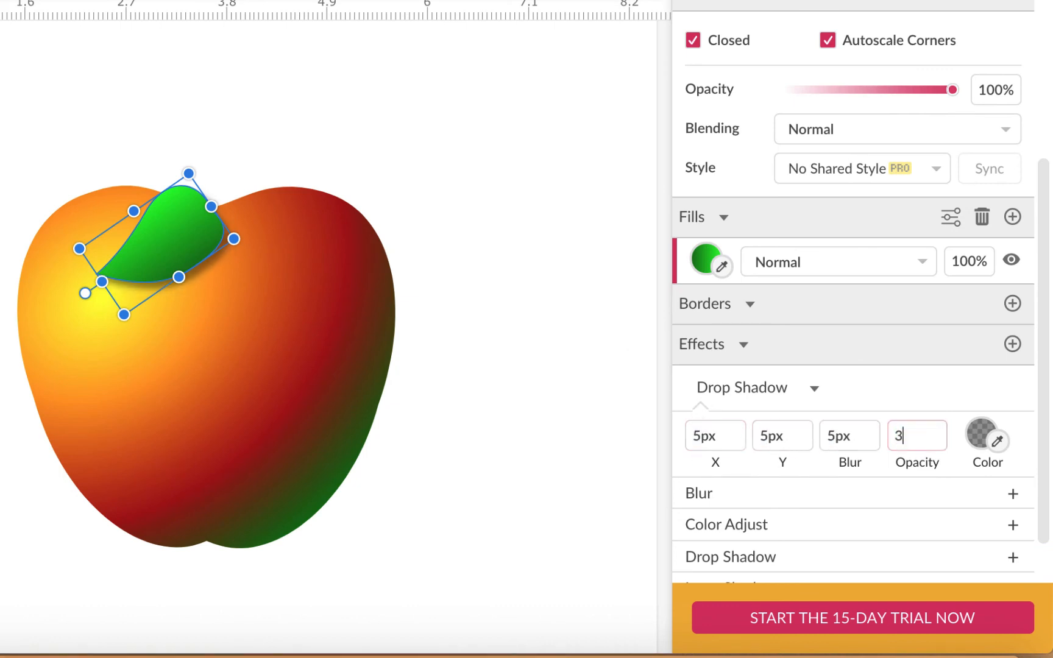
key(Return)
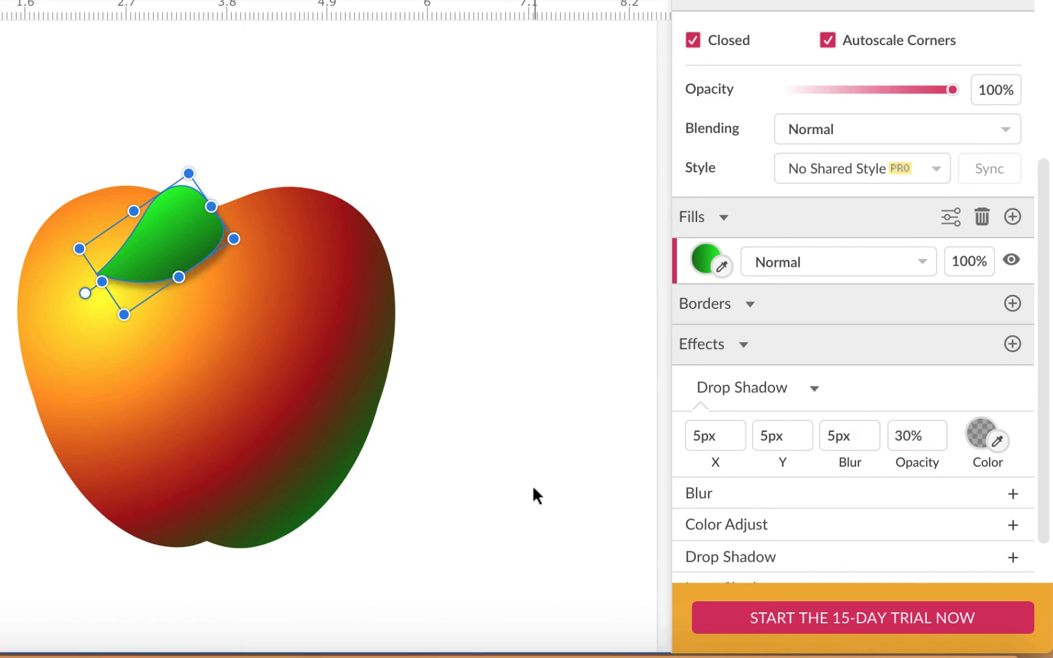
click(531, 484)
click(195, 242)
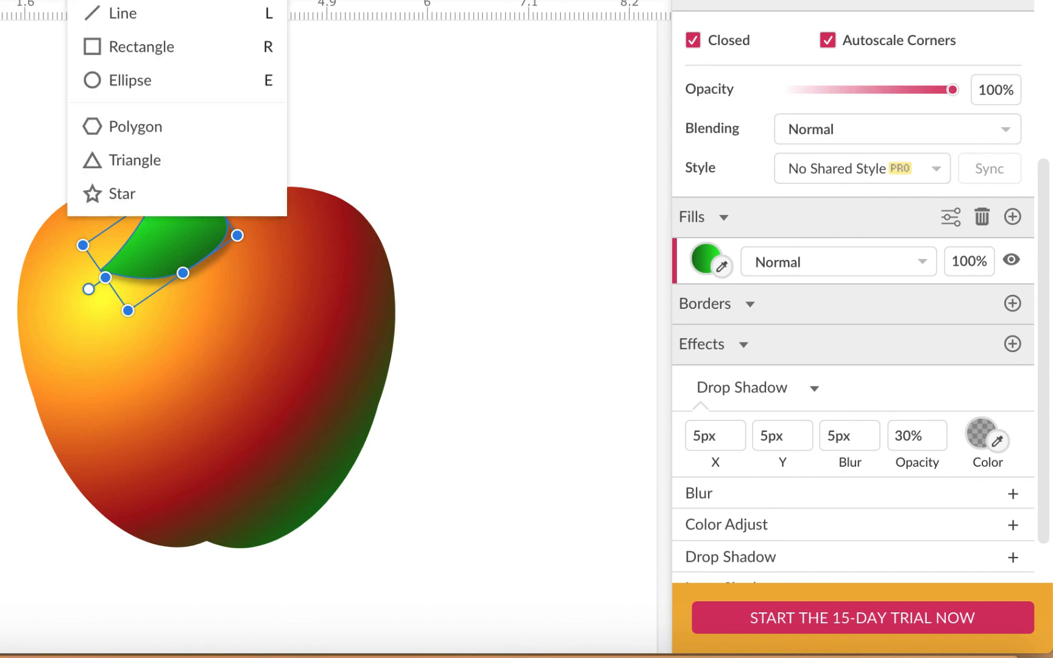
- Draw a tall, narrow rectangle in the empty area to the right of the apple
click(88, 44)
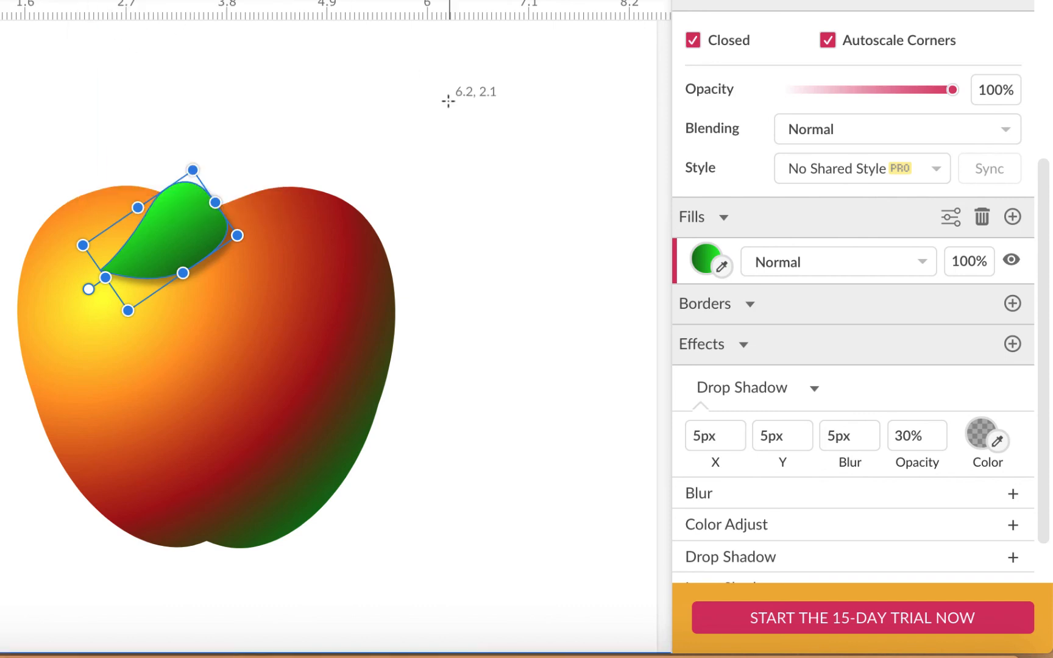
mouse_move(488, 388)
mouse_down()
mouse_move(477, 390)
mouse_move(486, 410)
mouse_up()
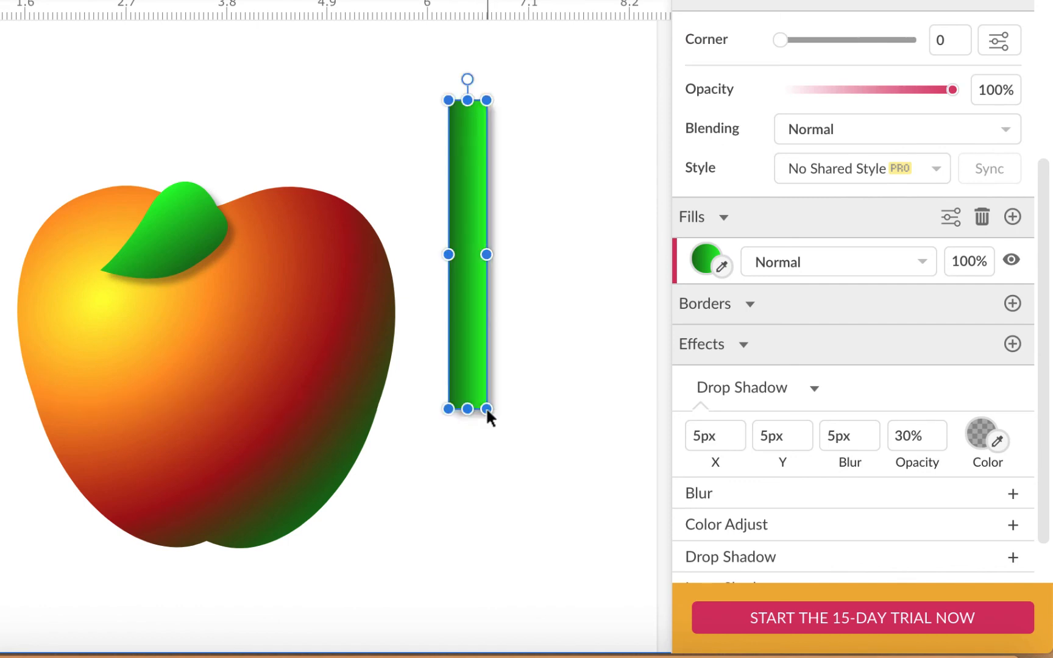
- Change the rectangle's gradient to a solid Color Fill in dark red #730F0F
click(695, 257)
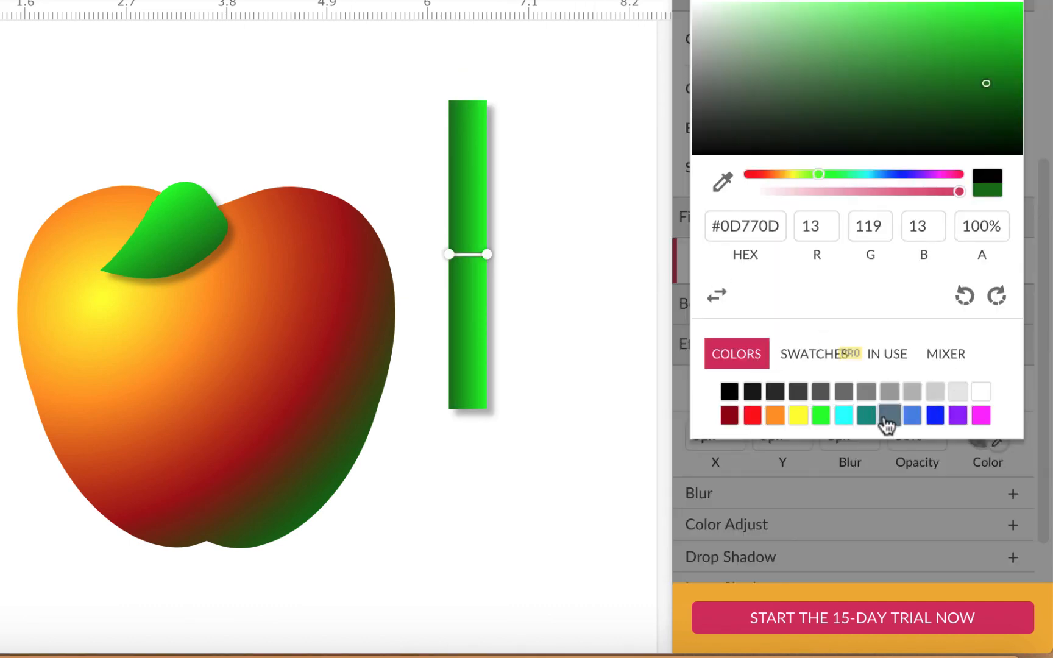
click(730, 416)
click(1001, 89)
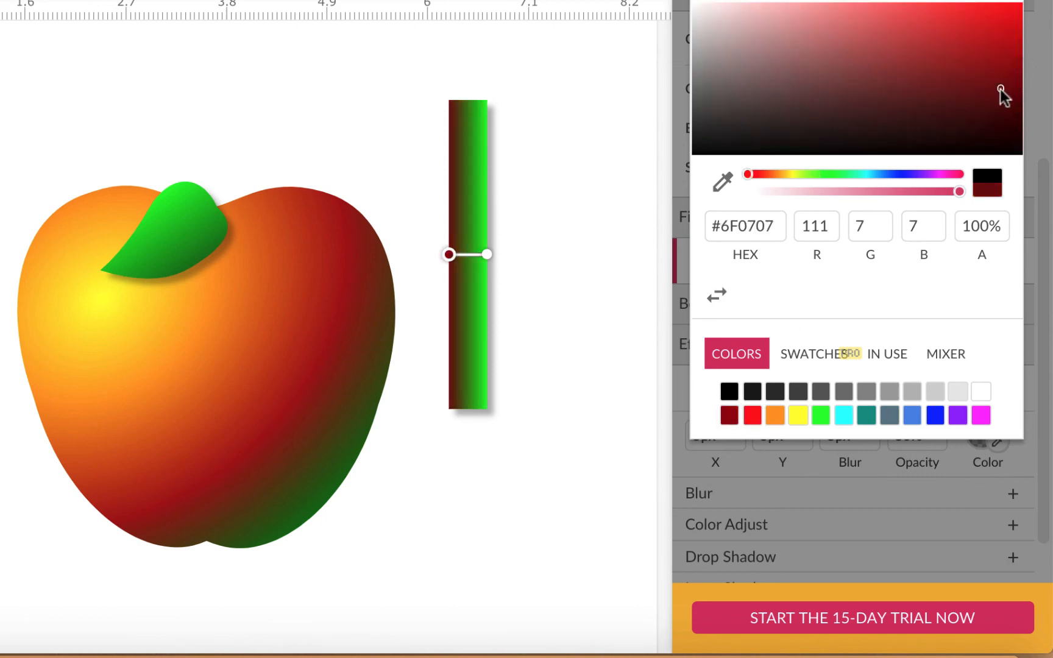
click(980, 86)
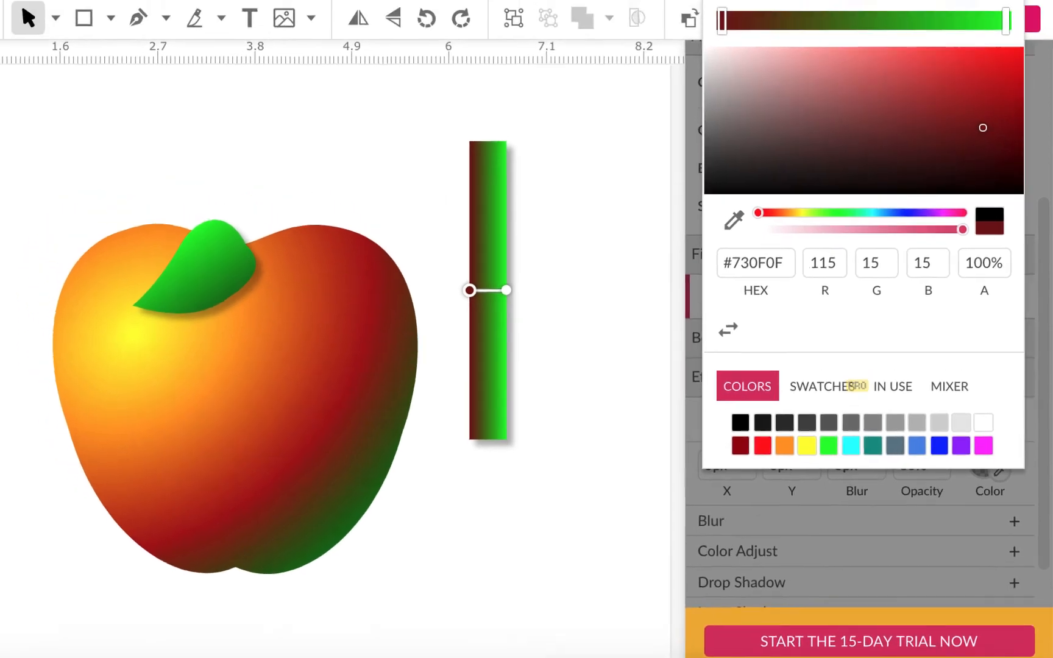
click(881, 68)
click(854, 53)
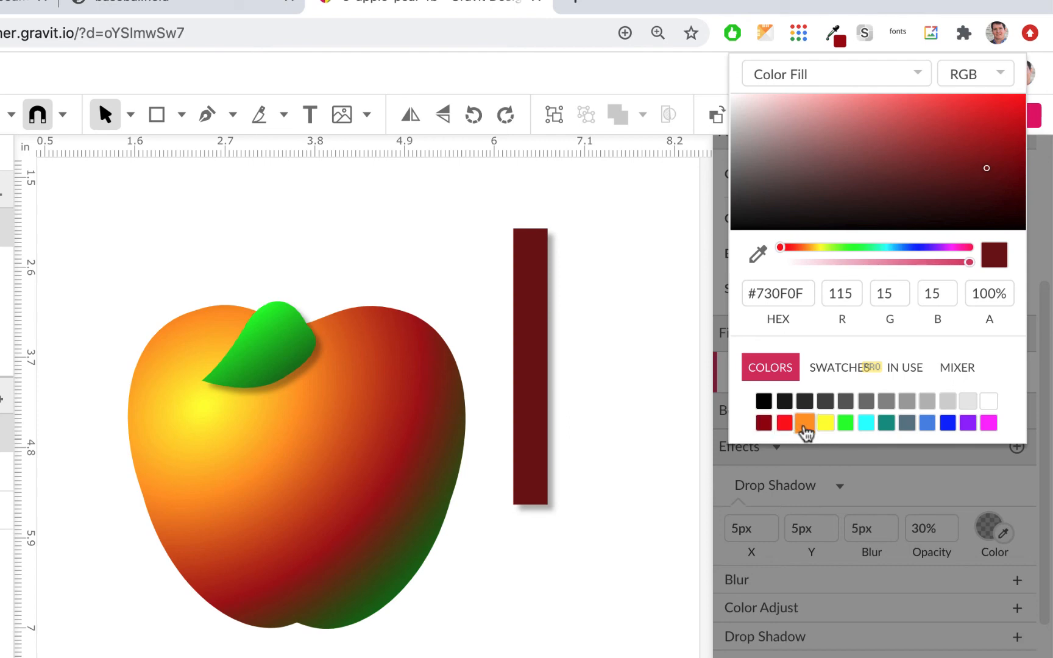
- Set the rectangle's fill to brown #664514 and move the rectangle slightly further right of the apple
click(803, 425)
click(1007, 172)
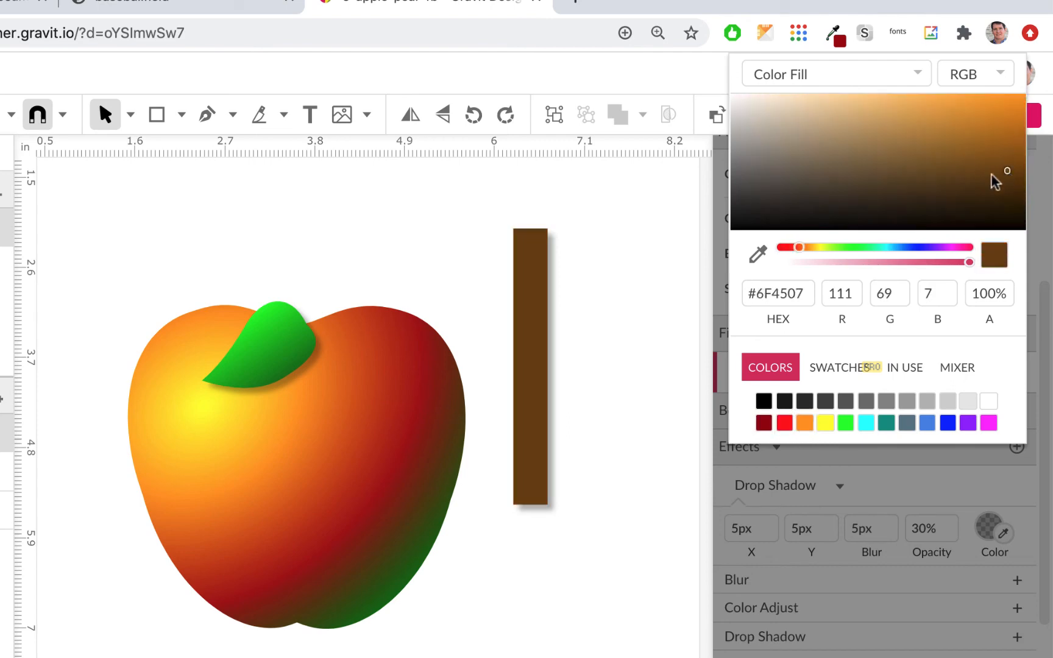
click(956, 175)
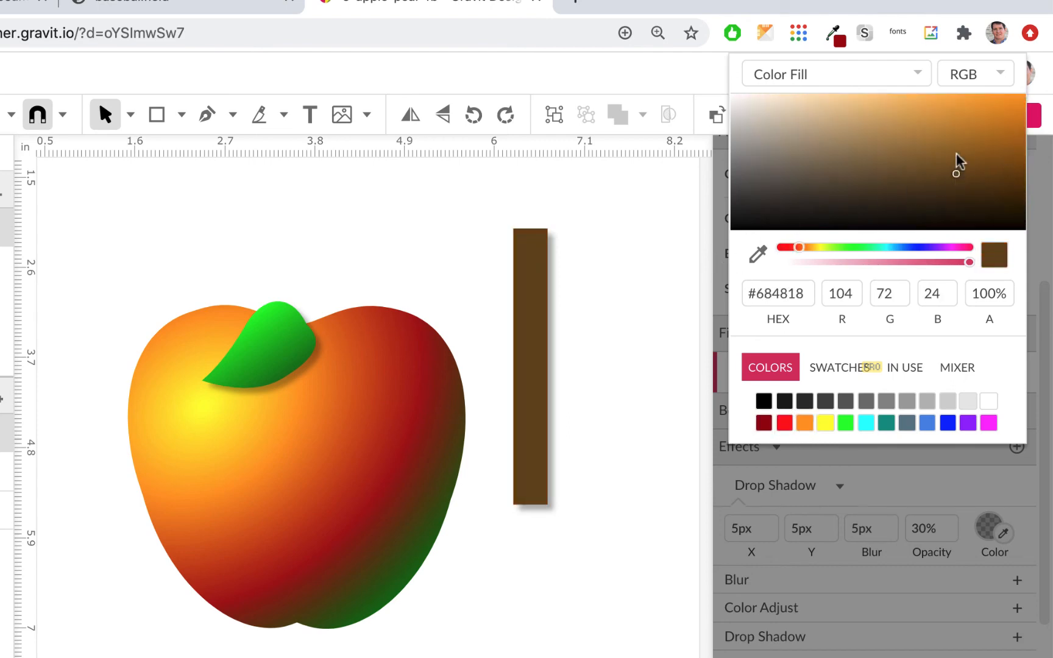
click(956, 154)
click(965, 193)
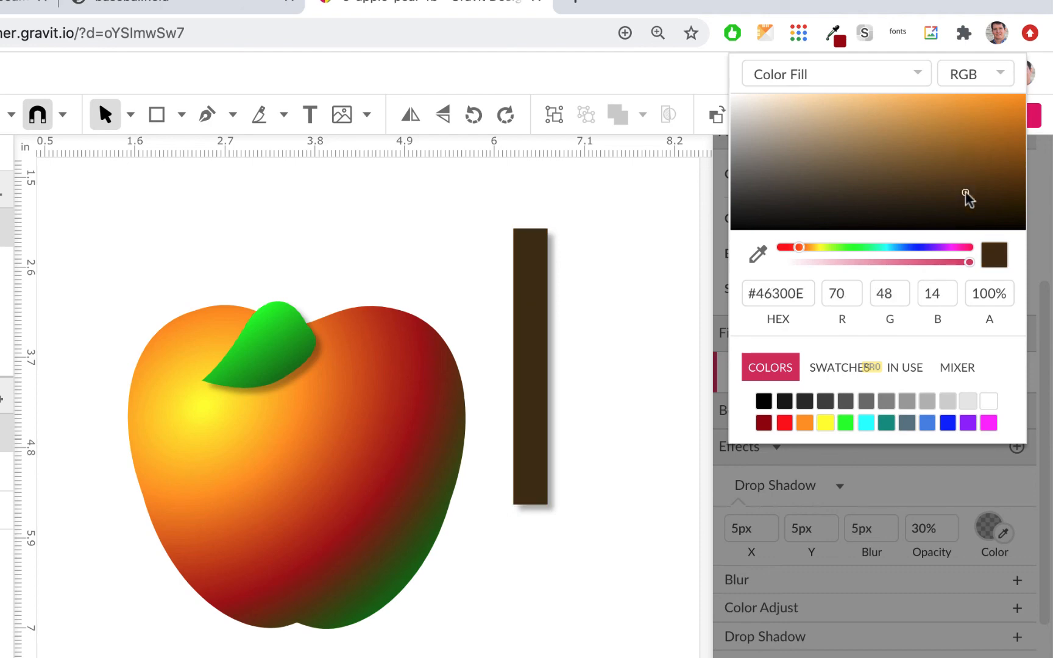
click(967, 175)
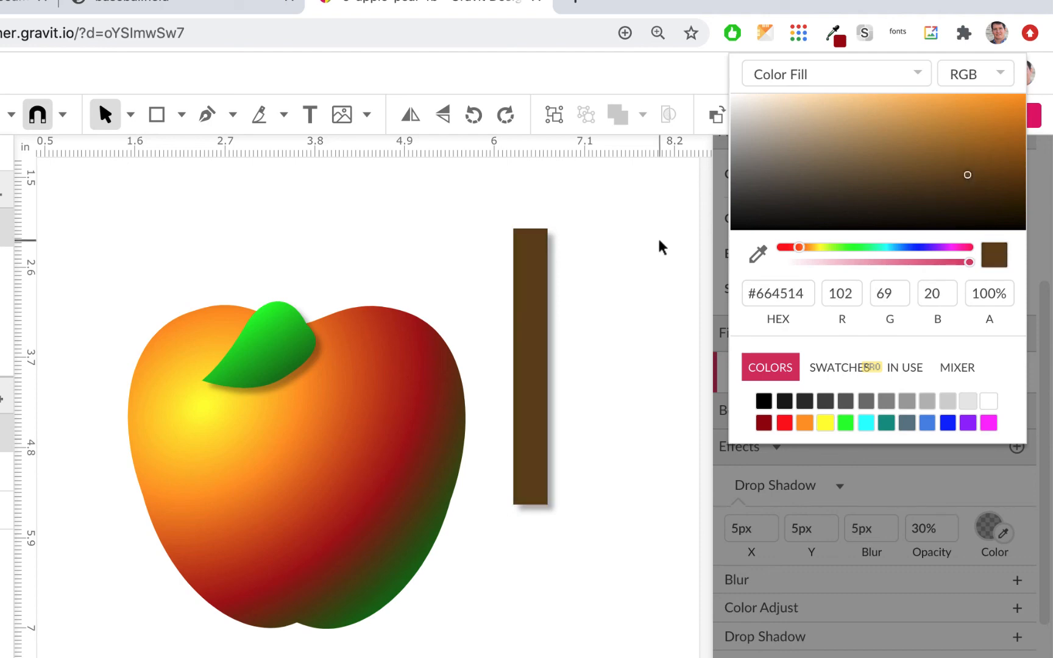
mouse_move(548, 298)
mouse_down()
mouse_move(425, 296)
mouse_move(293, 277)
mouse_move(326, 254)
mouse_move(548, 289)
mouse_up()
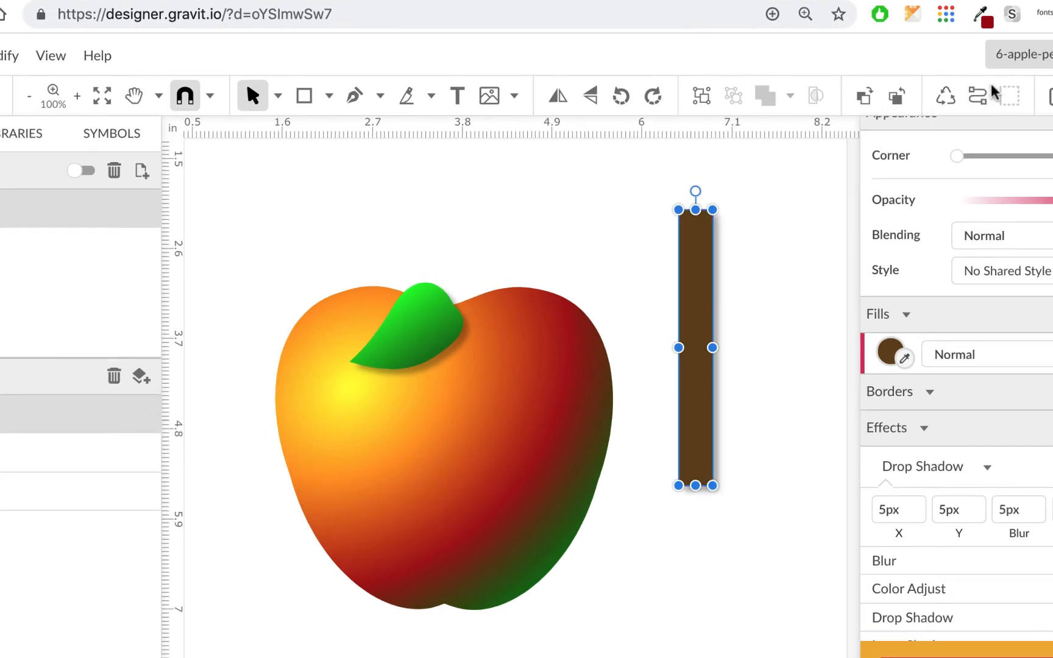
- Convert the brown rectangle to a path and activate the Subselect tool to show its nodes
click(978, 96)
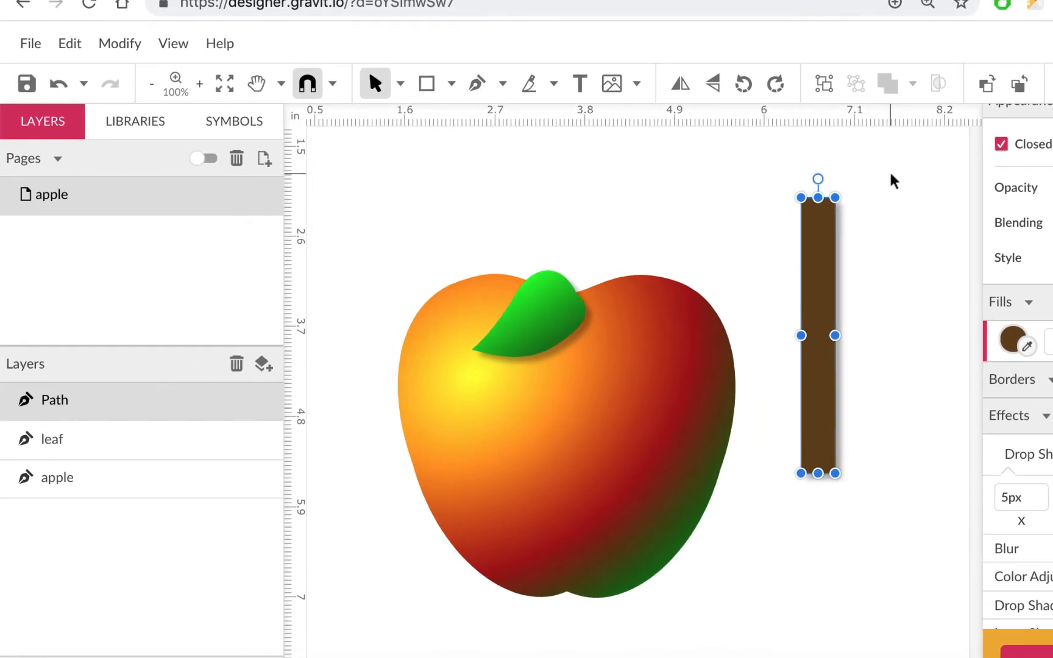
click(400, 84)
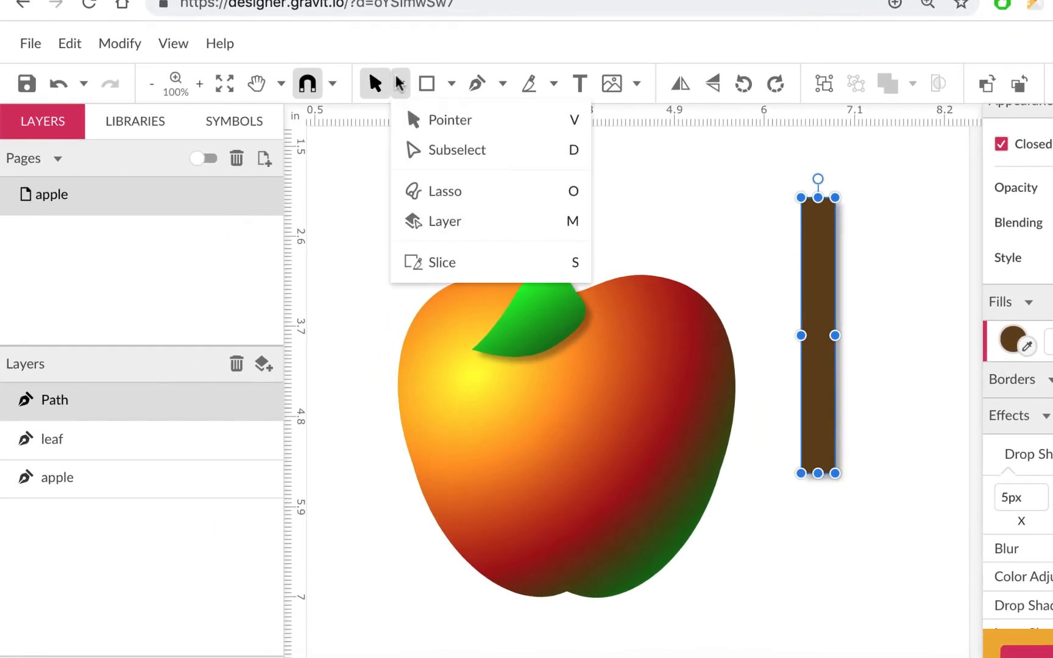
click(419, 153)
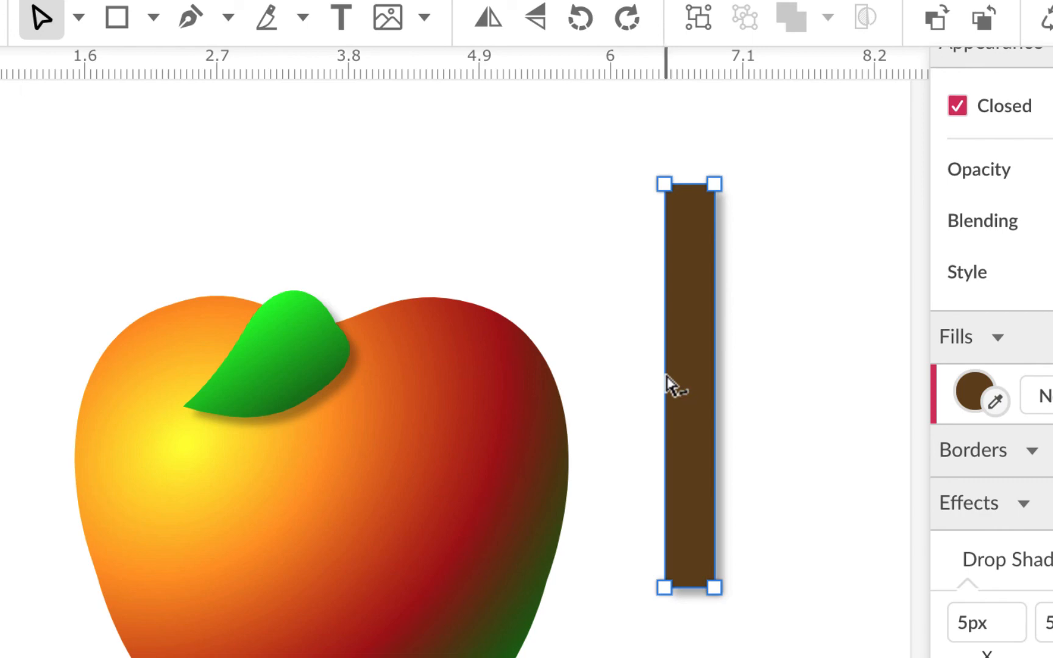
- Curve both long sides of the brown stem path toward the apple, bending the right side more so the stem narrows in its middle
drag(666, 385, 635, 384)
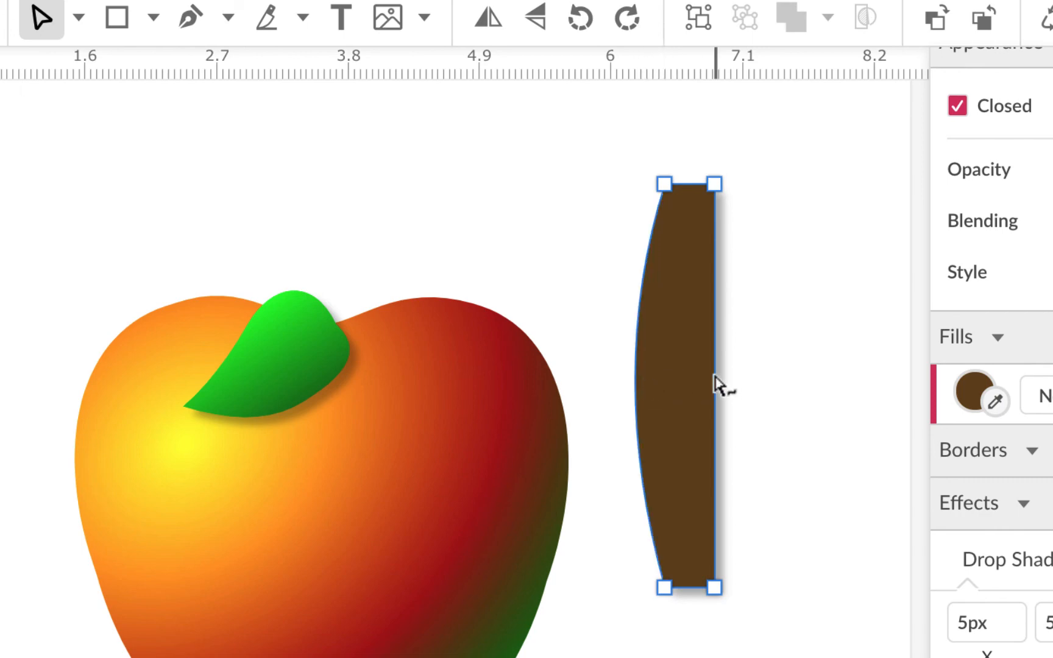
drag(714, 384, 663, 430)
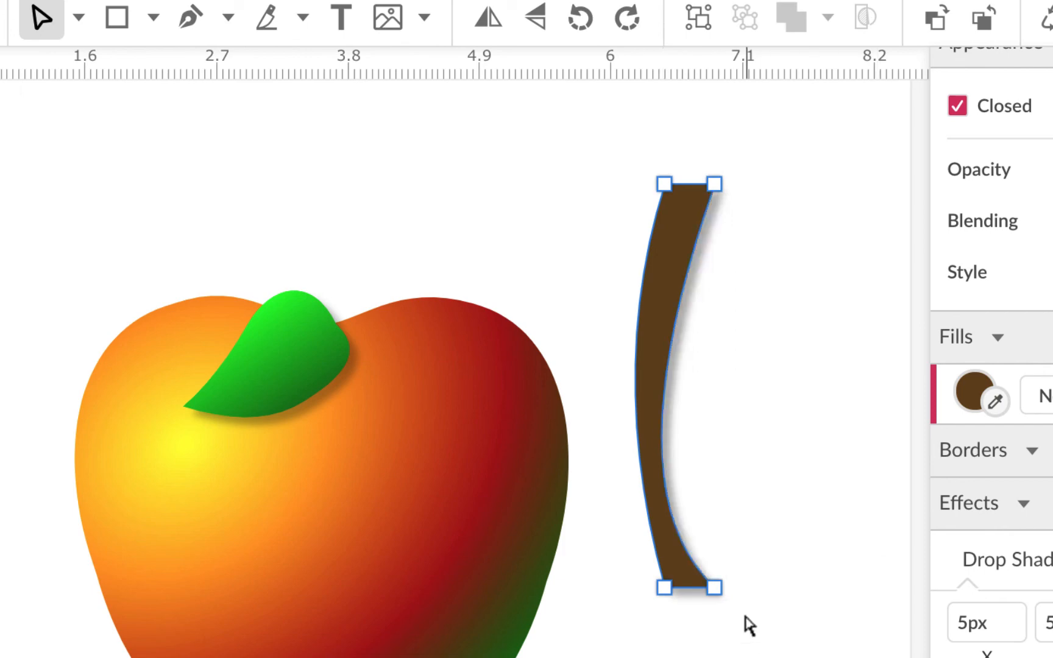
click(715, 588)
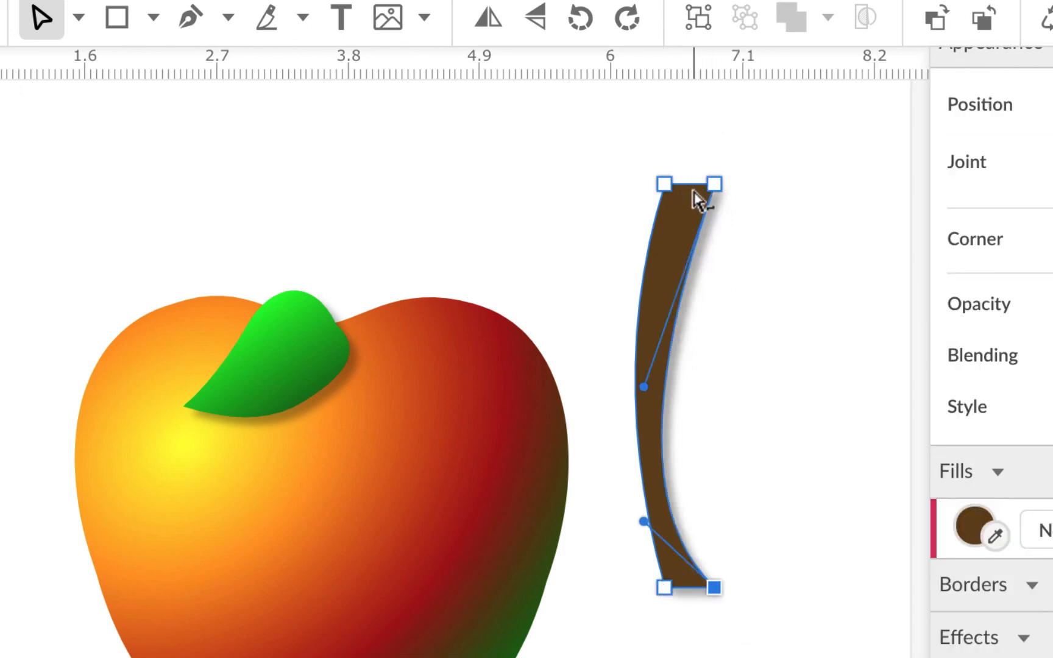
- Bend the stem's top edge inward and adjust its curve handles to shape a wavy, irregular notch
key(ctrl+plus)
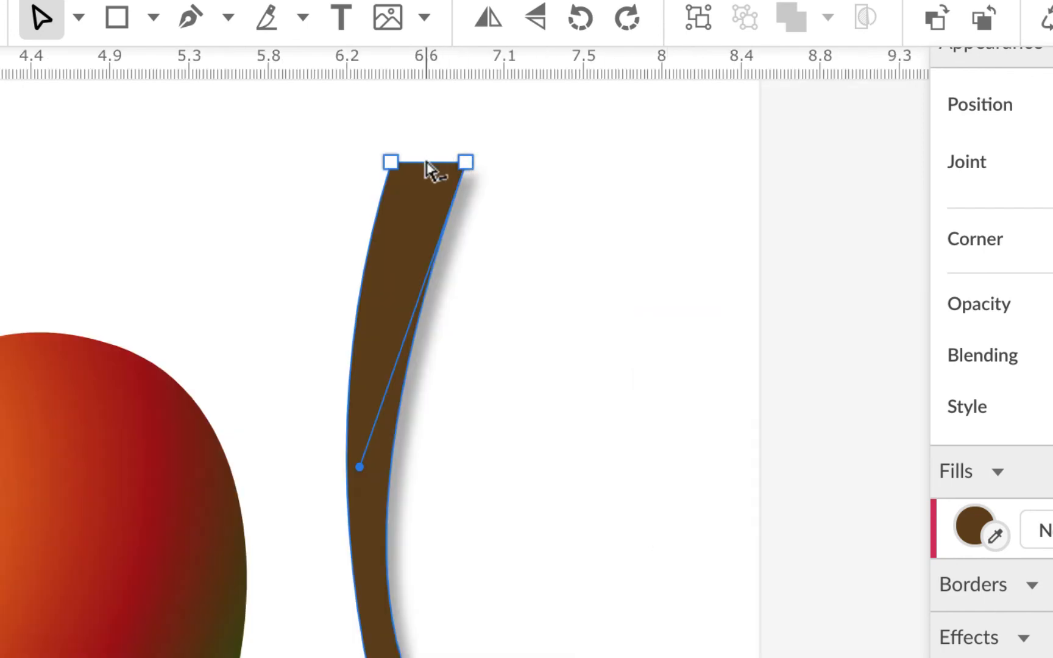
drag(426, 163, 419, 210)
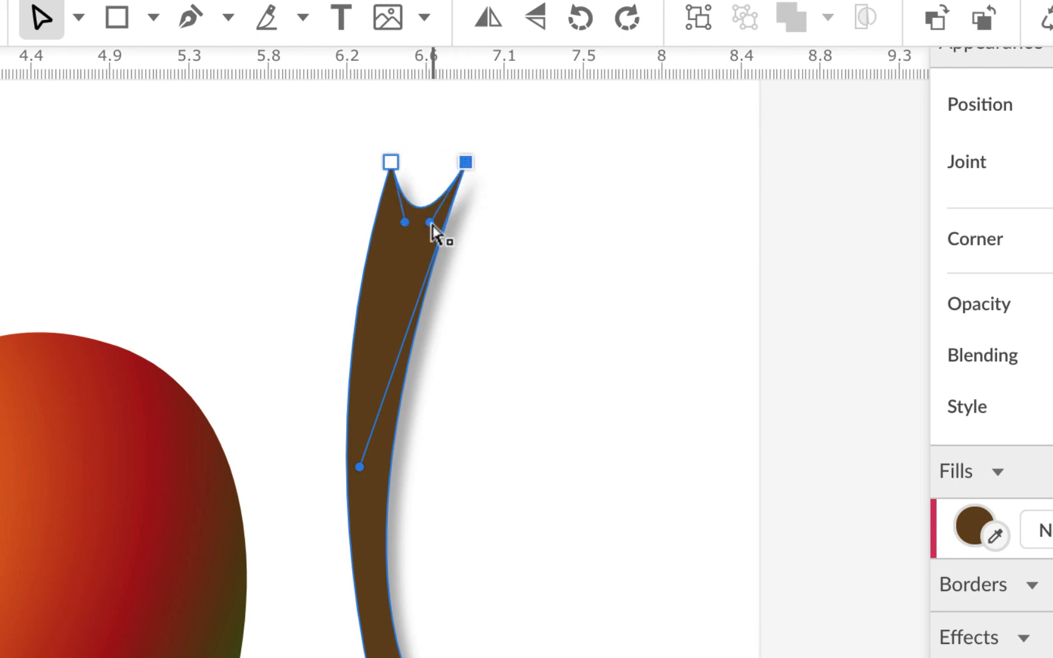
drag(429, 222, 452, 127)
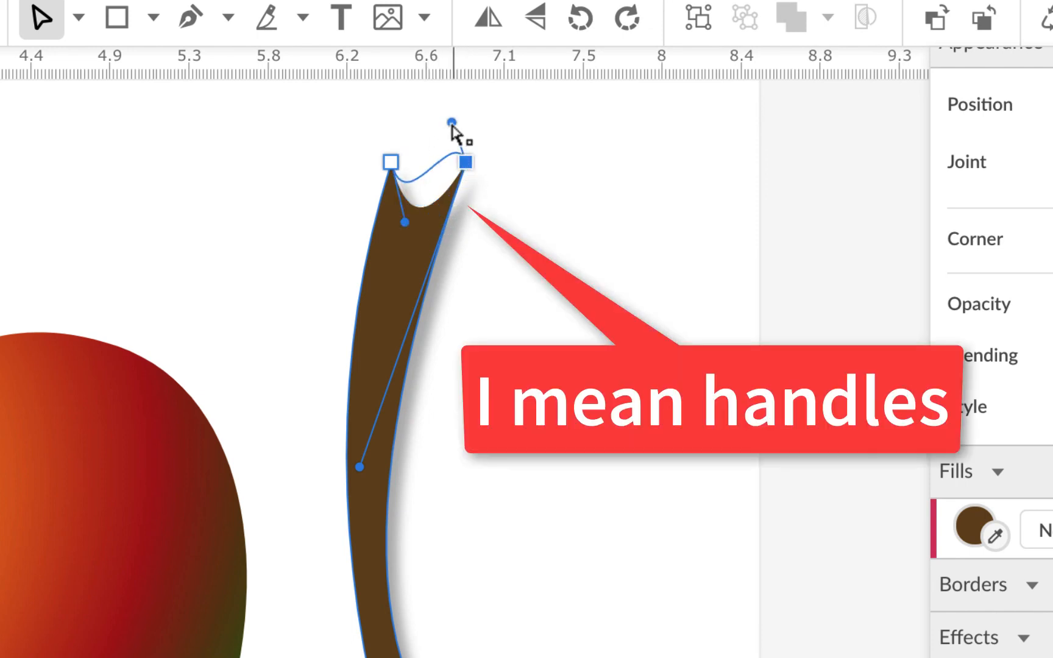
click(405, 217)
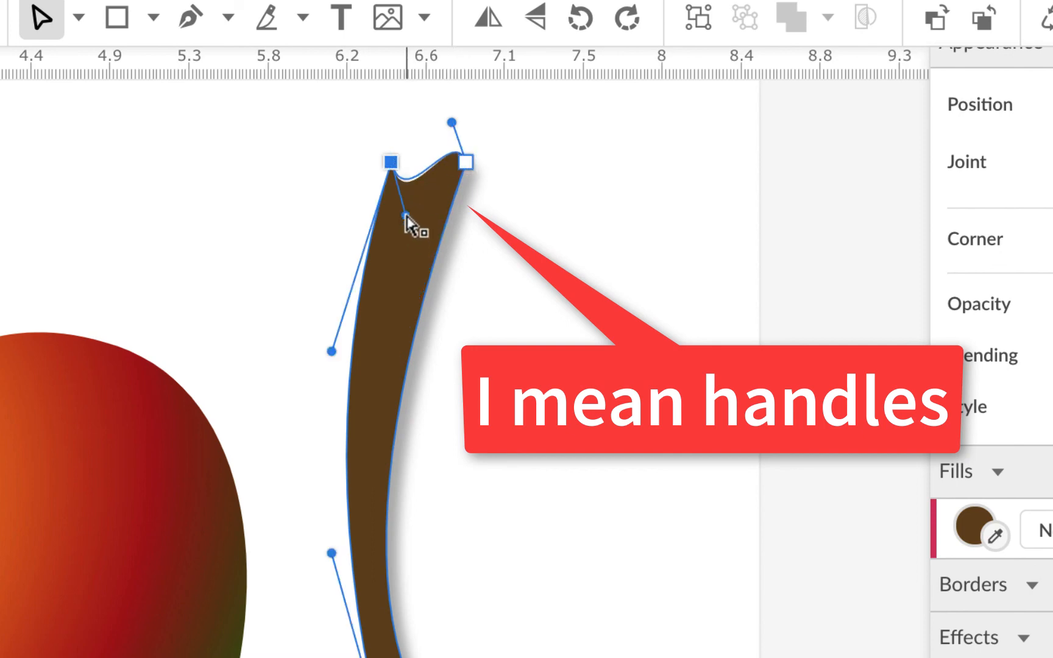
mouse_move(405, 215)
mouse_down()
mouse_move(412, 204)
mouse_move(411, 217)
mouse_up()
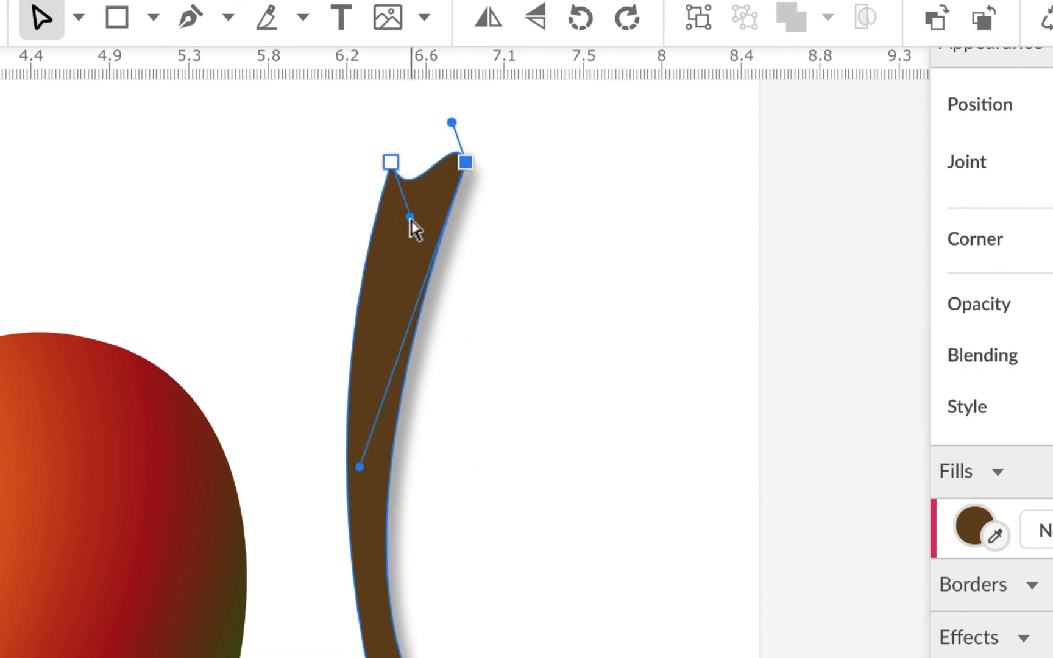
- Smooth the stem's two long curves with their handles and move its lower-left node inward to narrow the base
click(391, 163)
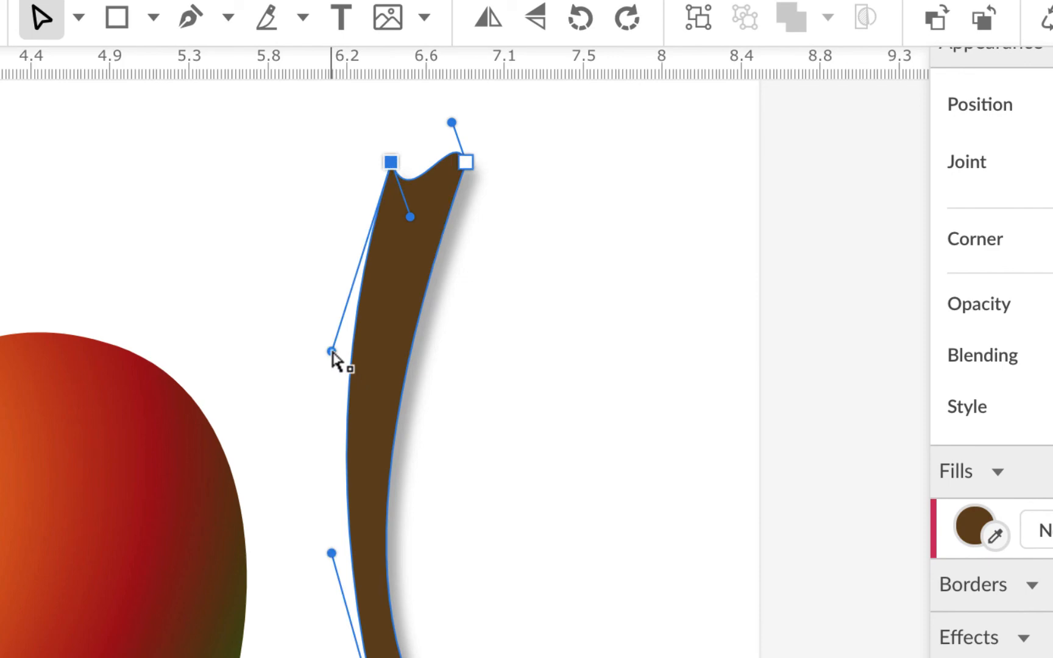
drag(332, 352, 323, 403)
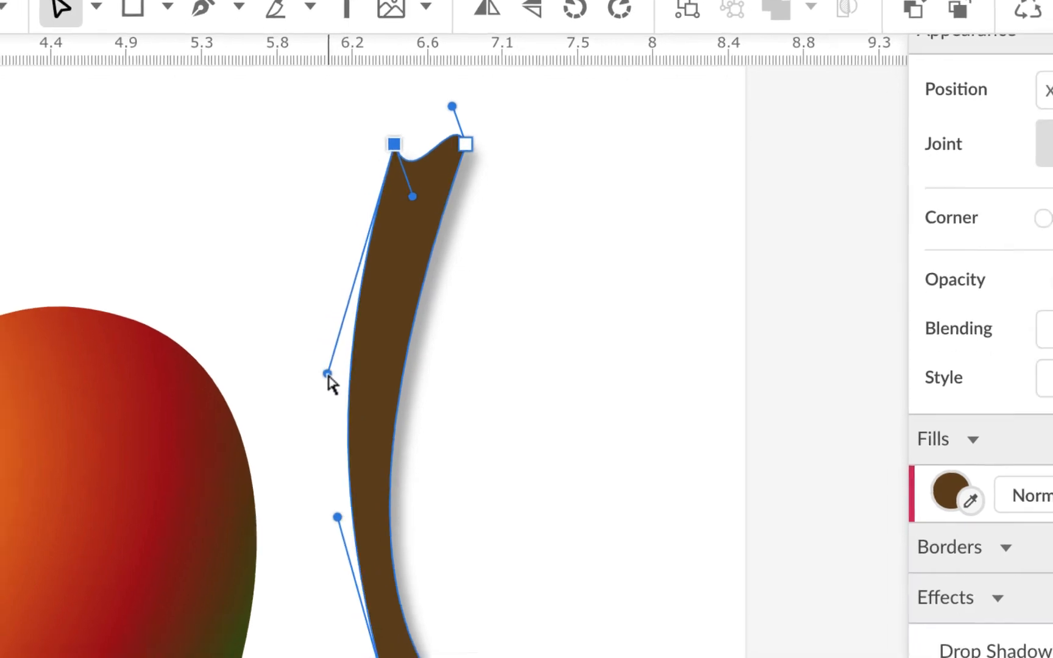
click(464, 598)
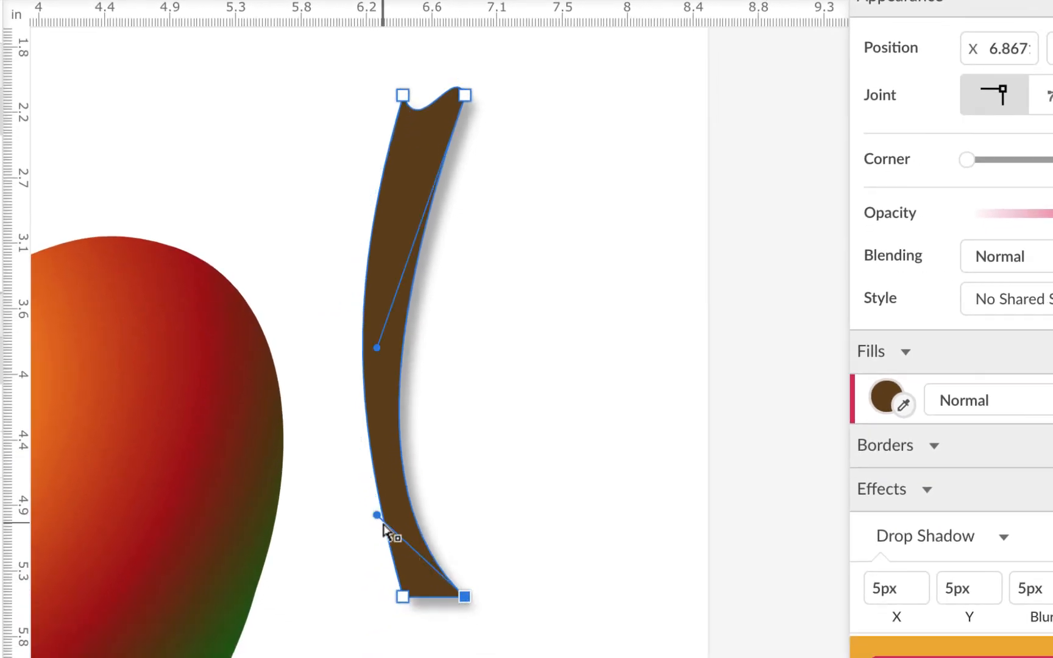
drag(377, 516, 372, 469)
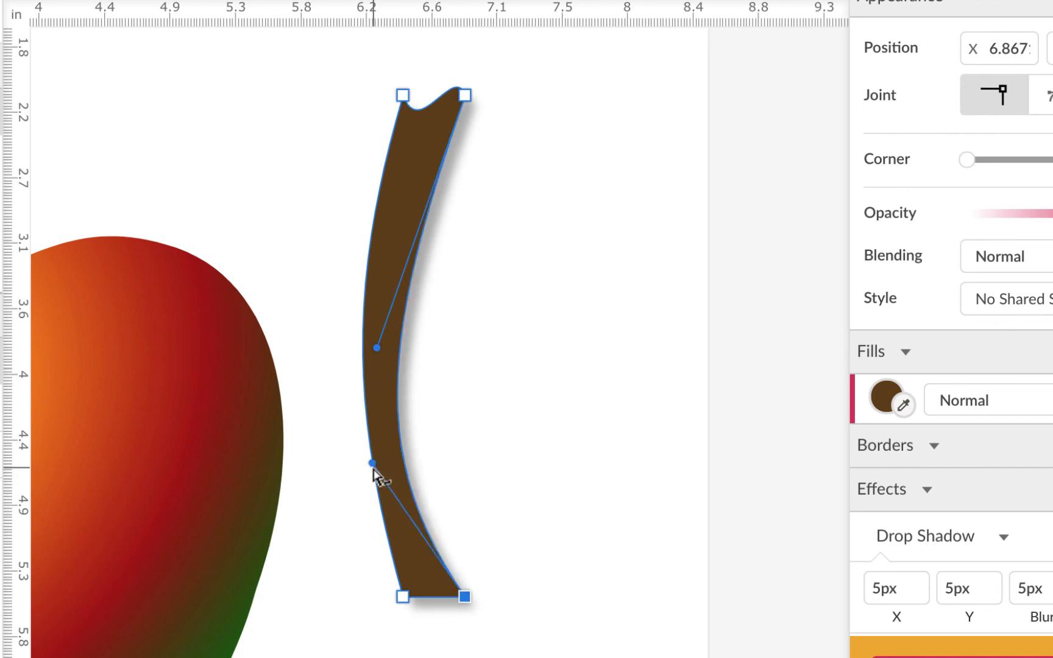
drag(376, 348, 376, 320)
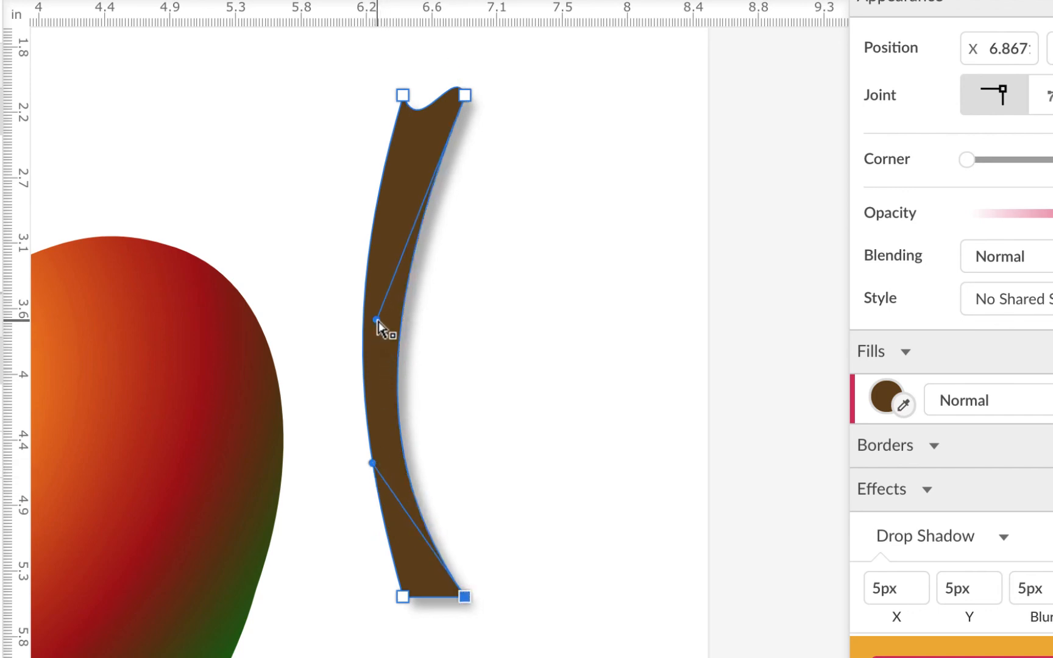
drag(407, 597, 418, 598)
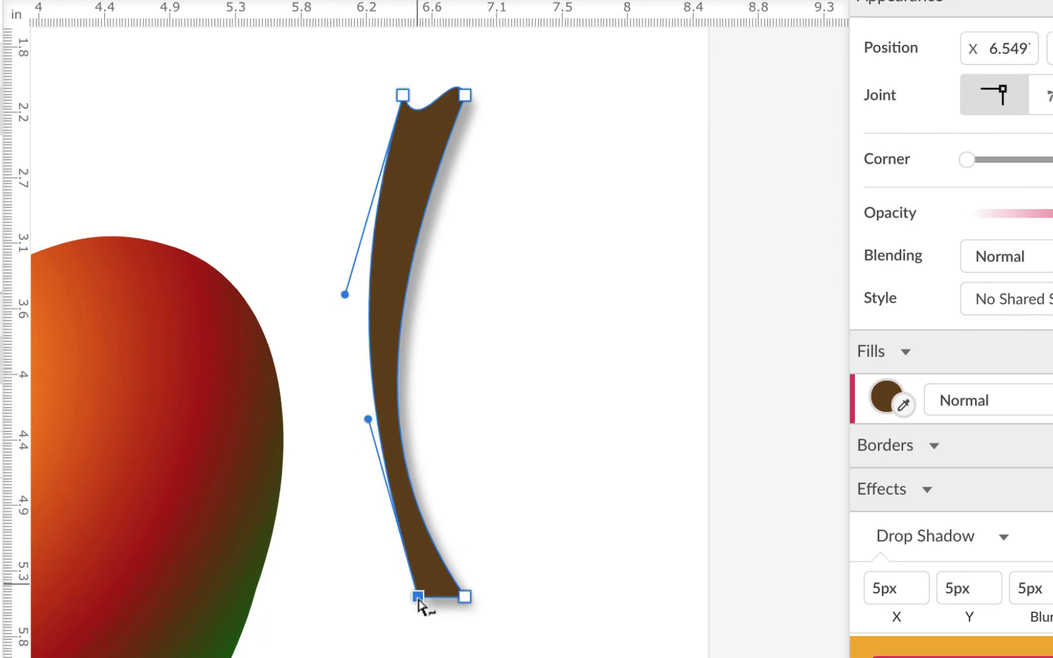
drag(367, 420, 360, 418)
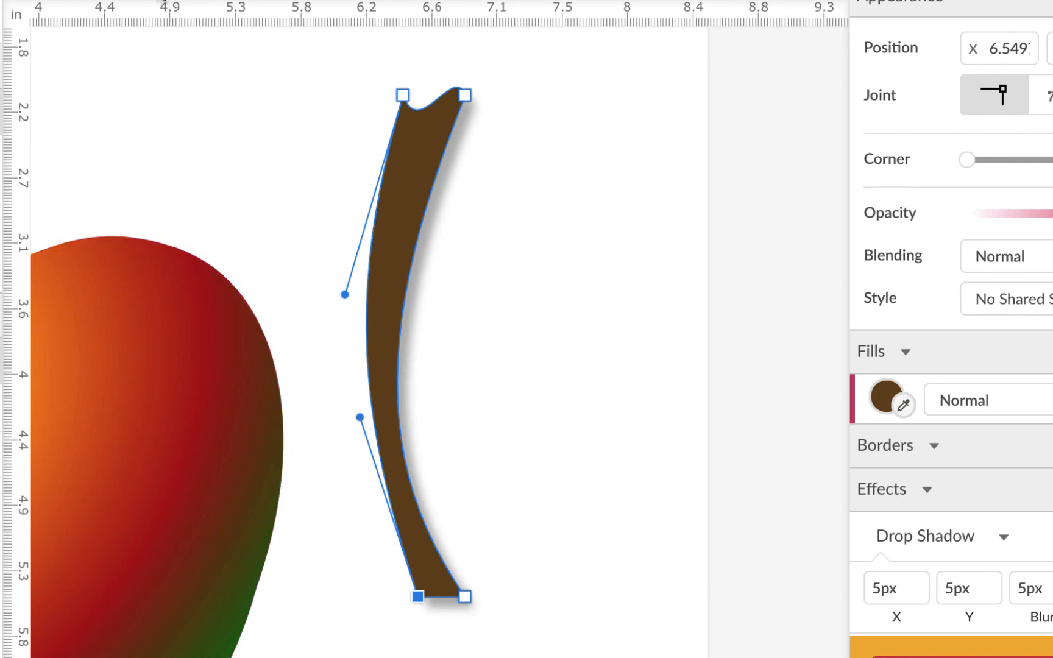
- Scale the whole stem down to about half its size and place it over the leaf at the apple's top dip
click(165, 38)
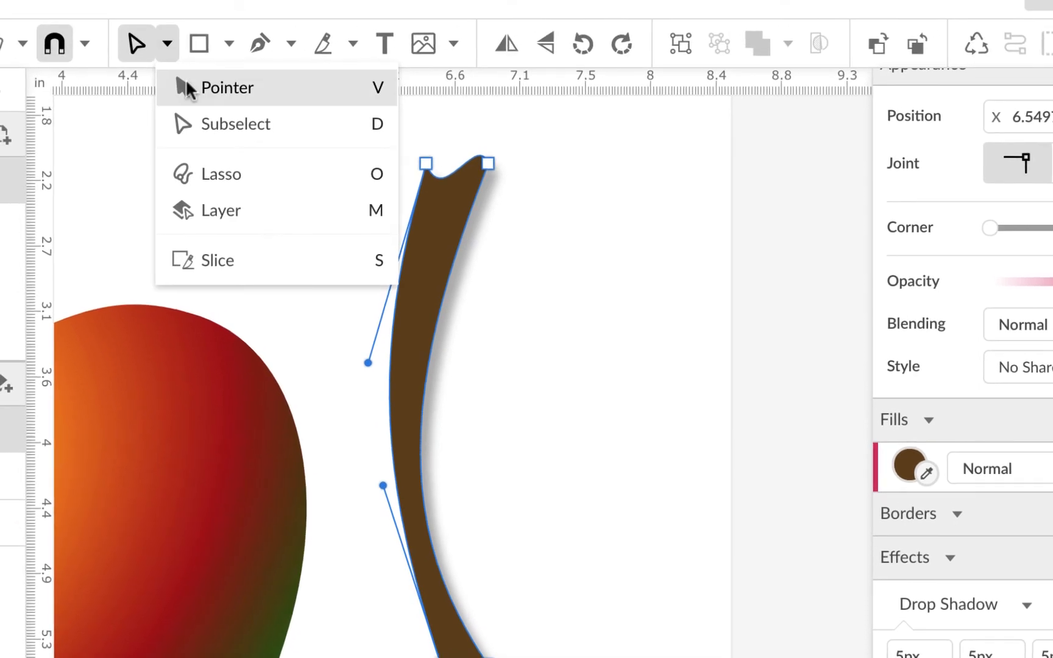
click(185, 84)
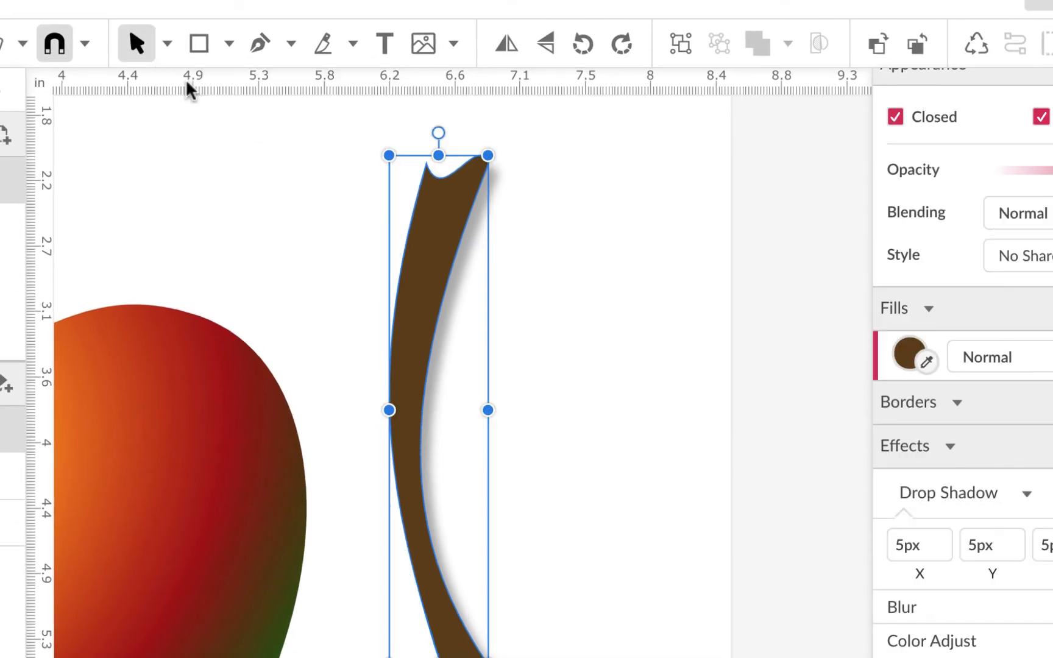
scroll(447, 293, left, 5)
scroll(447, 294, left, 5)
scroll(447, 294, up, 2)
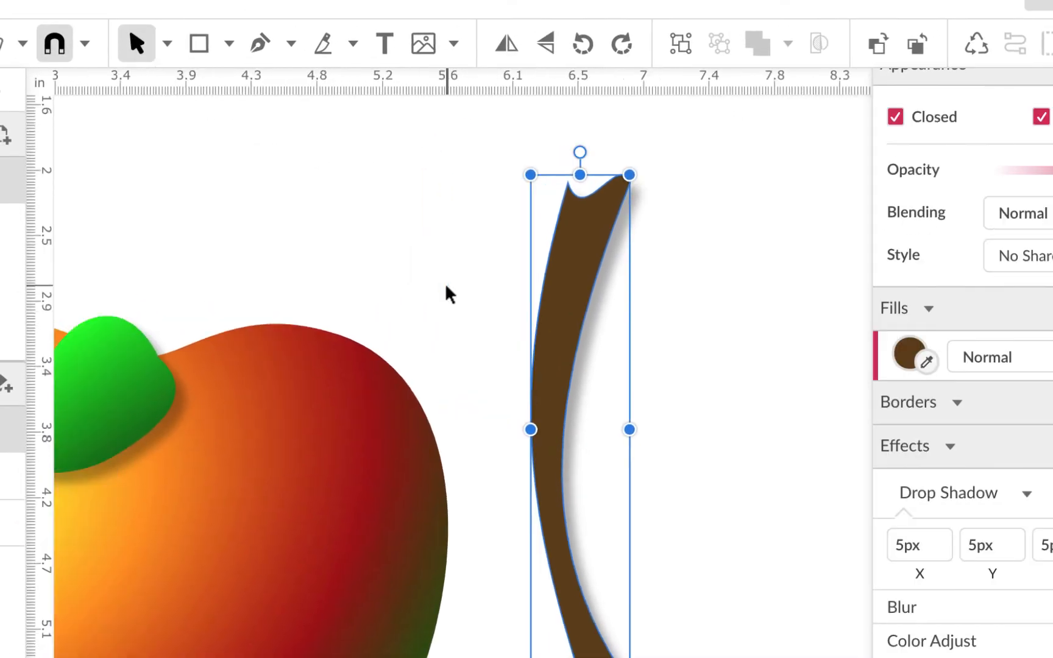
drag(721, 212, 642, 466)
drag(646, 531, 226, 270)
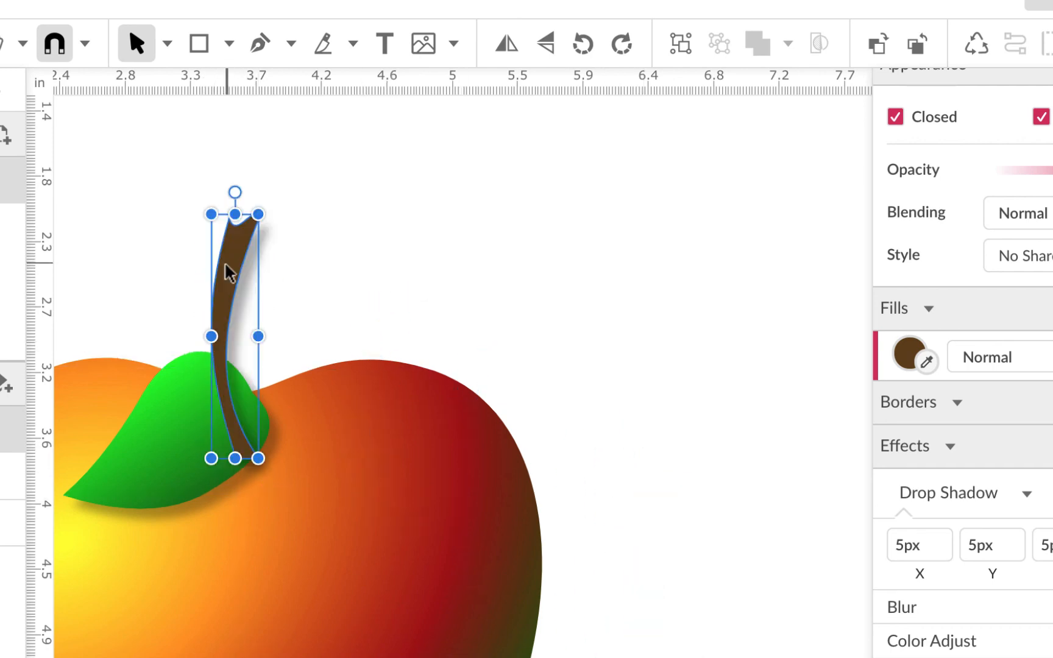
scroll(324, 402, left, 2)
scroll(324, 402, up, 1)
scroll(317, 394, up, 1)
scroll(317, 394, left, 1)
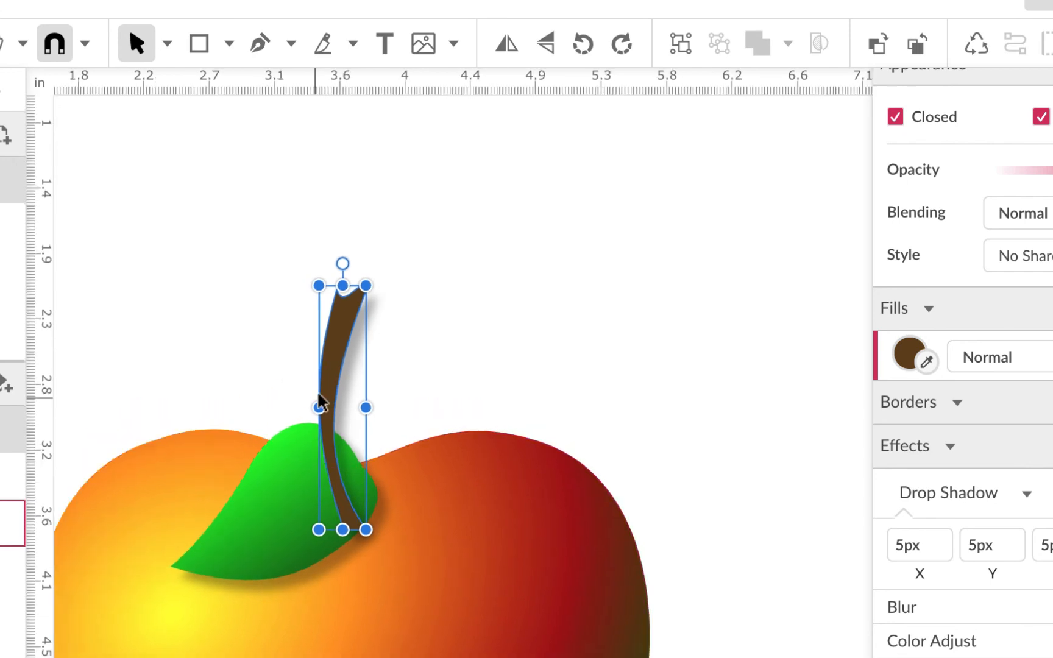
key(space)
drag(568, 312, 625, 206)
click(622, 207)
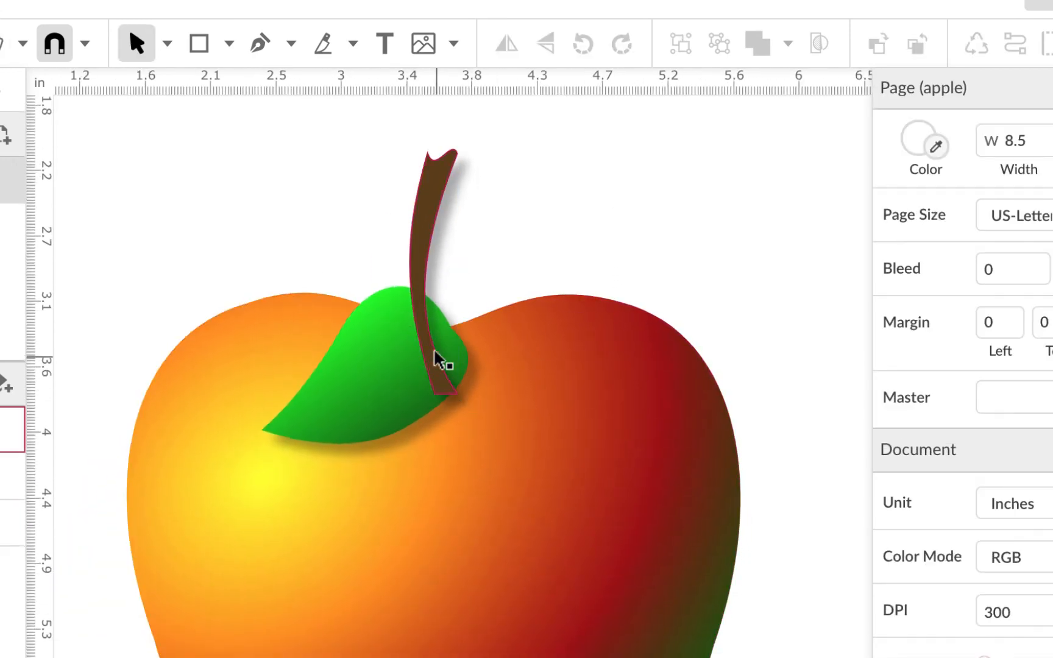
- Rename the brown path's layer as stem
click(424, 263)
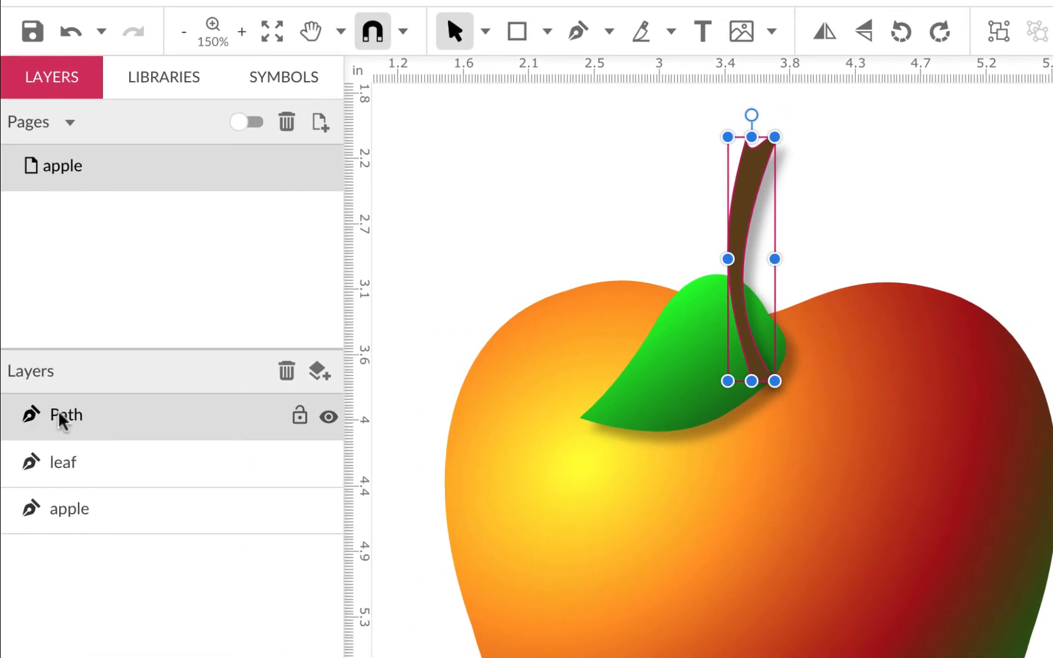
double_click(53, 415)
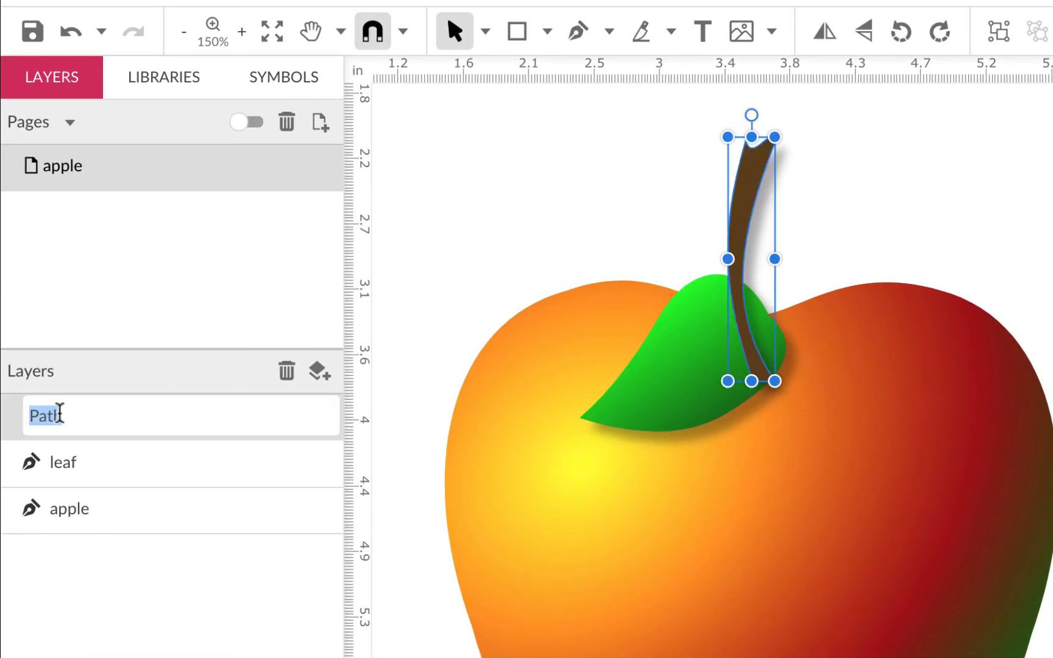
text(stem)
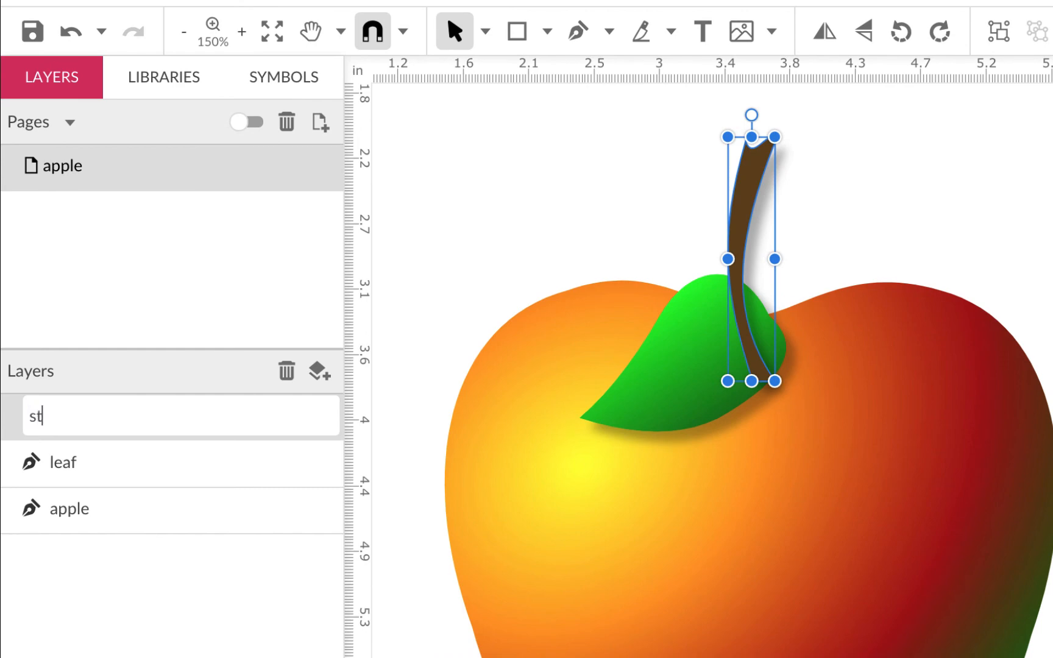
key(Return)
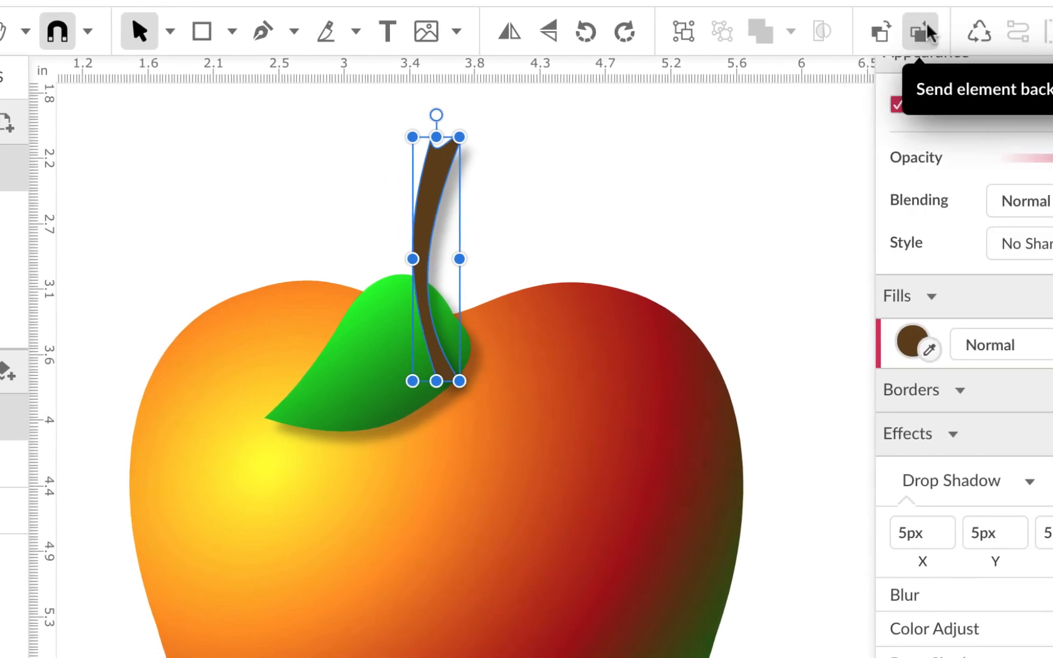
- Send the stem one level back behind the leaf and shift it slightly up and to the right
click(923, 32)
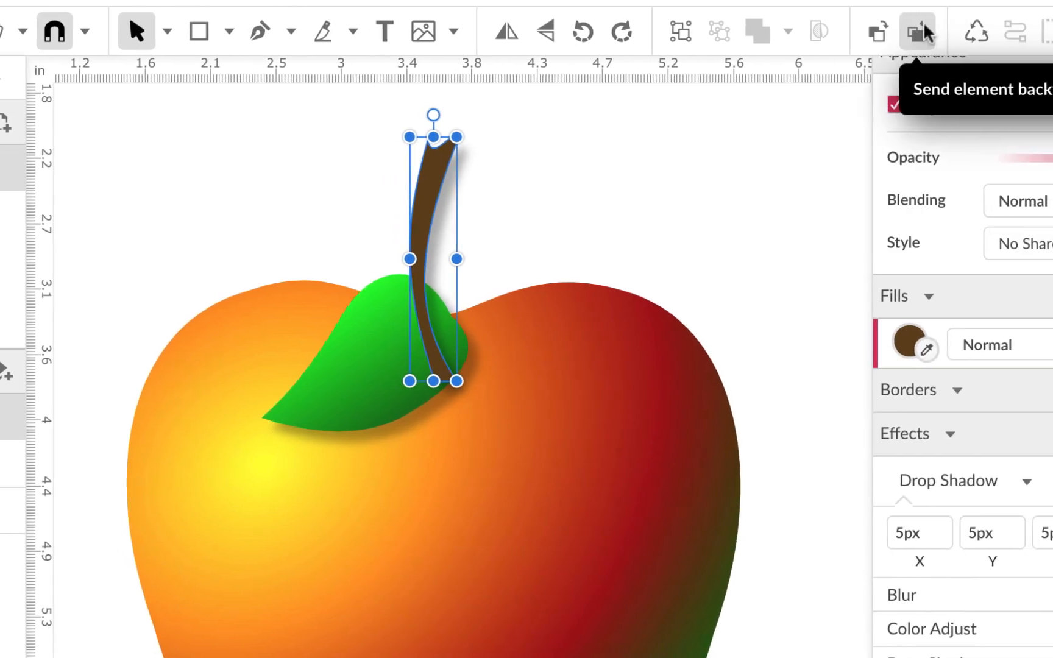
click(657, 213)
drag(420, 217, 434, 239)
click(571, 223)
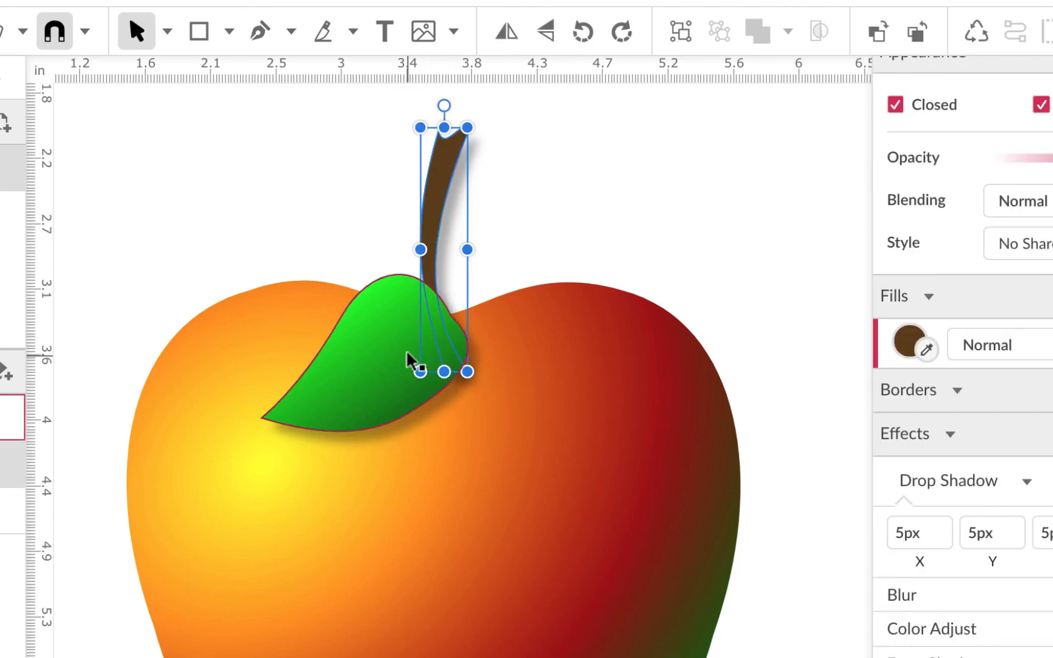
- Shift the leaf slightly down and to the left, and tilt the stem slightly counterclockwise so it rises from the apple's top dip
click(383, 421)
drag(384, 420, 400, 427)
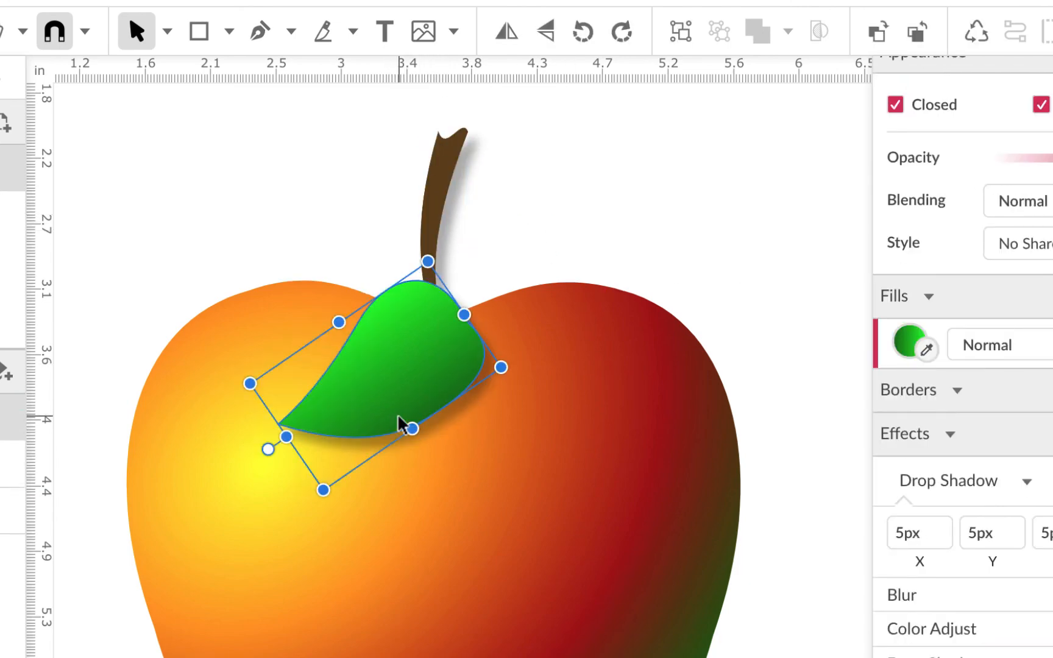
click(445, 130)
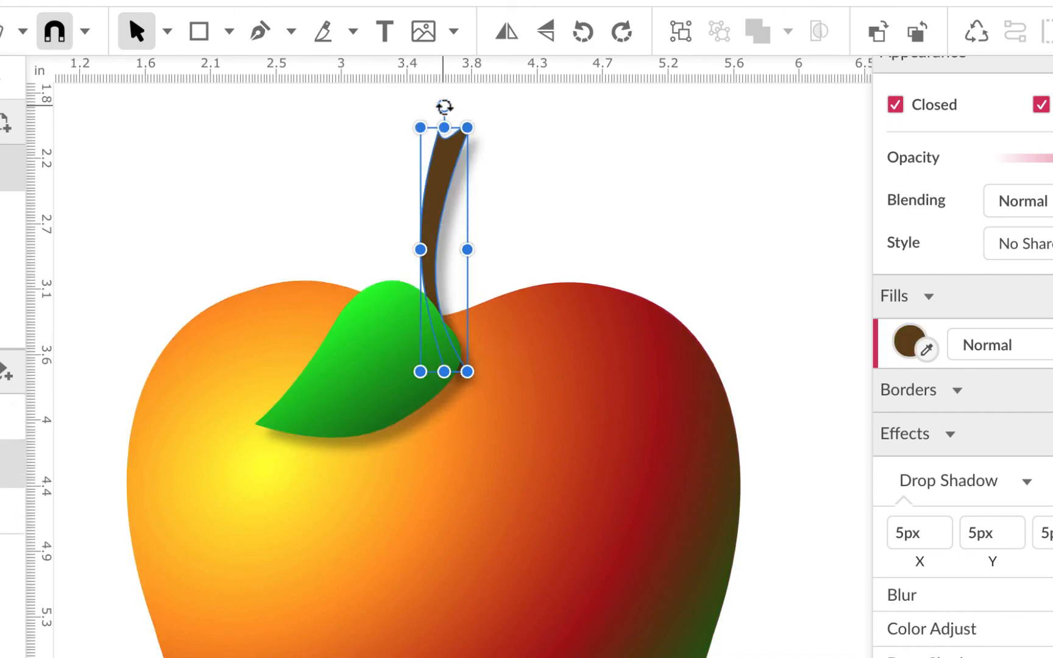
drag(444, 106, 417, 107)
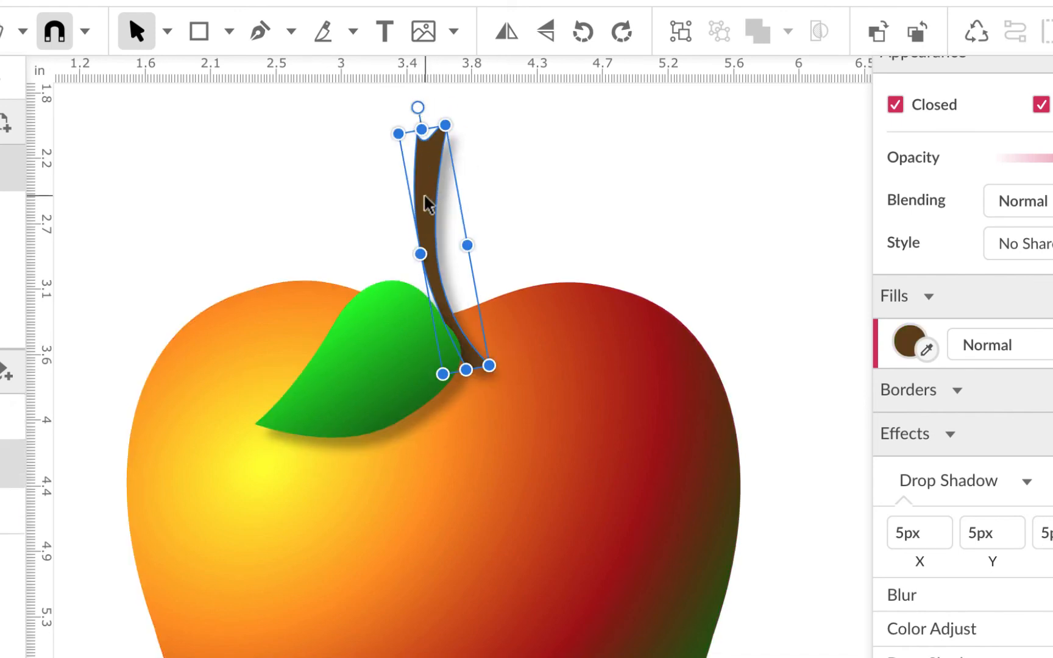
drag(428, 203, 416, 206)
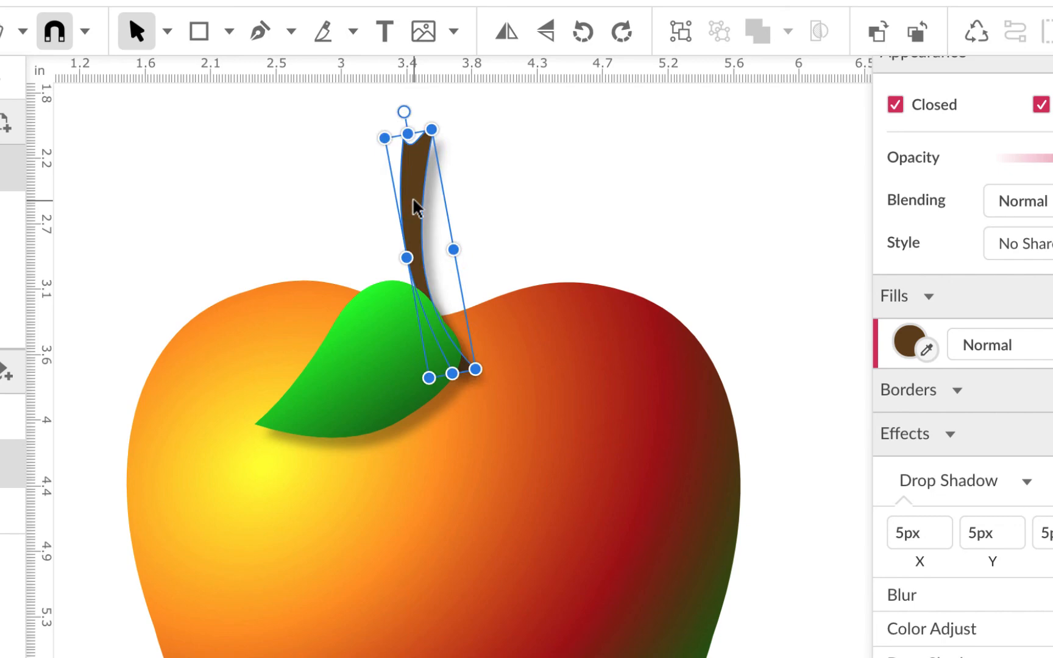
- Move the stem layer below the apple layer so the stem sits behind the apple
drag(55, 440, 190, 514)
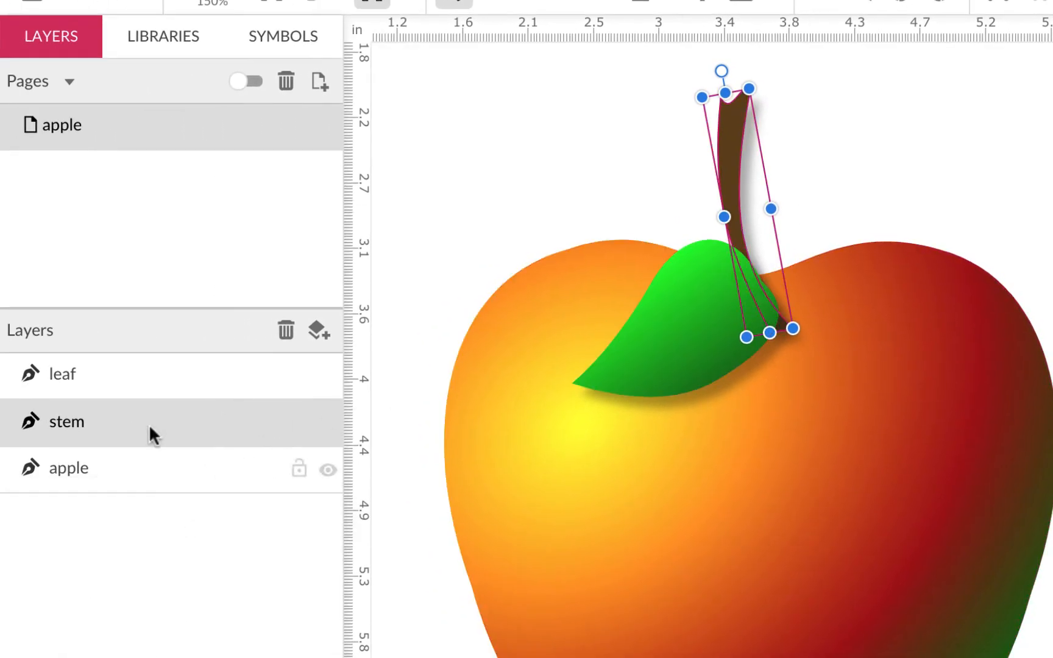
drag(149, 423, 141, 498)
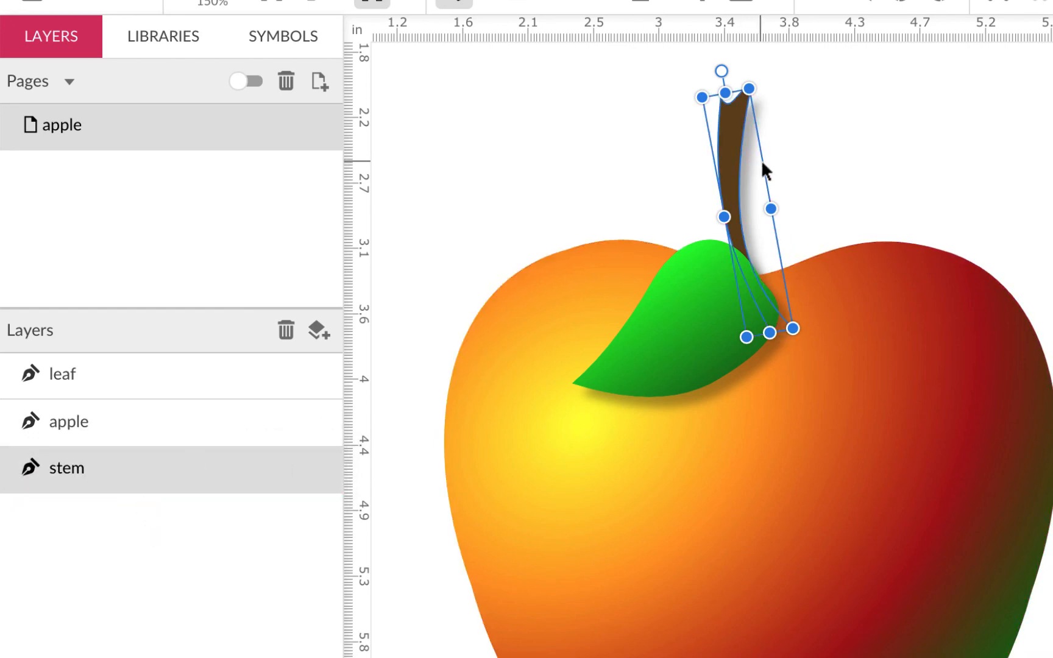
click(827, 156)
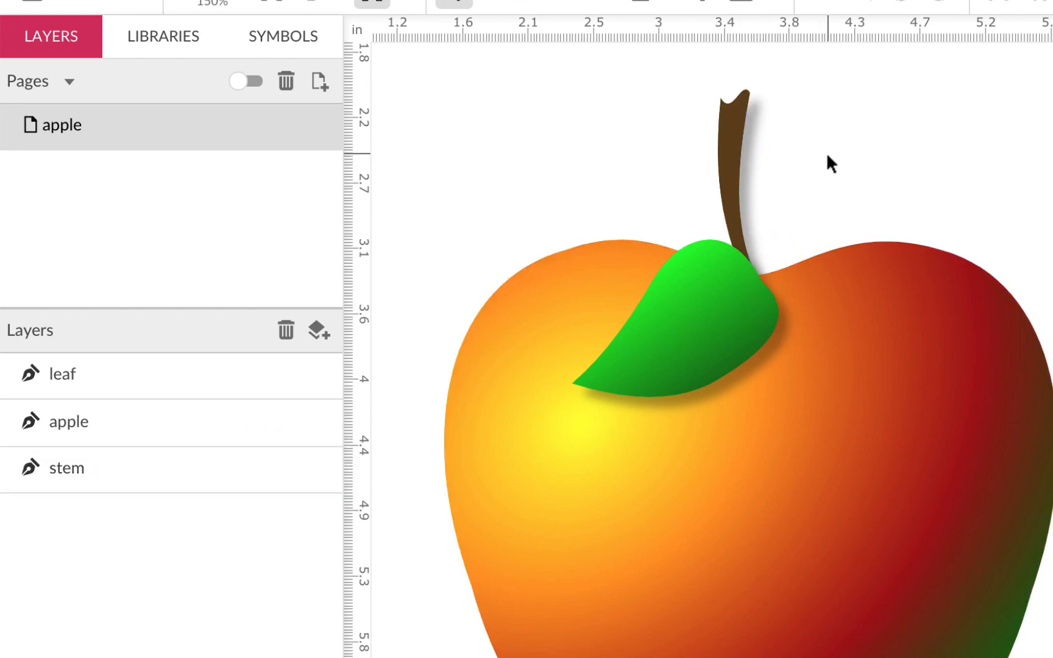
key(ctrl+minus)
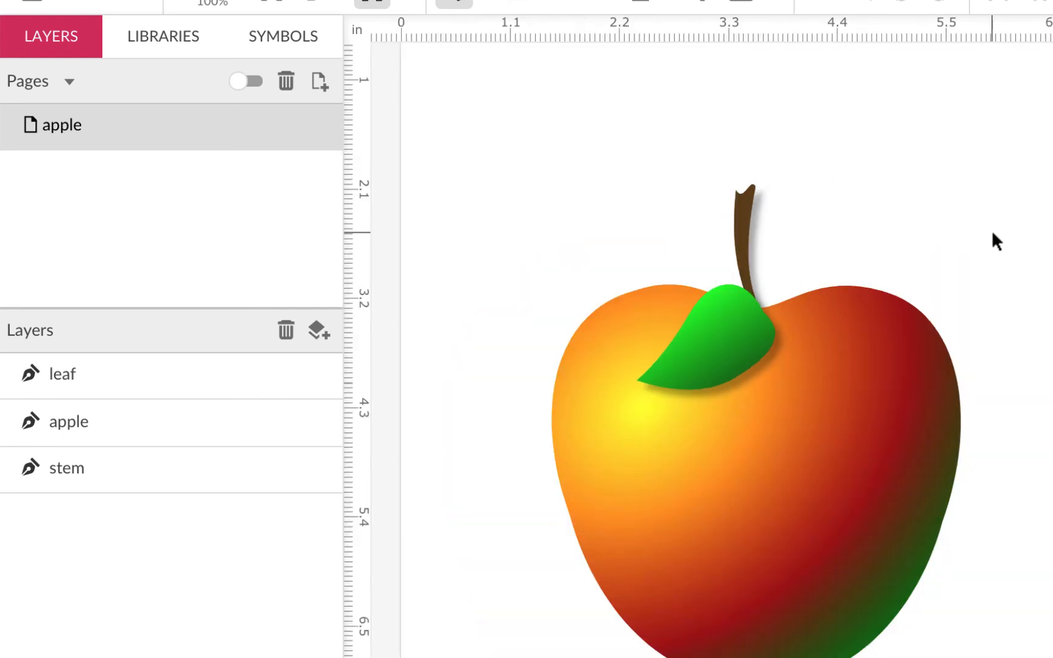
- Nudge the leaf slightly up and to the right against the base of the stem, leaving nothing selected
scroll(993, 237, down, 2)
scroll(991, 230, down, 2)
click(893, 317)
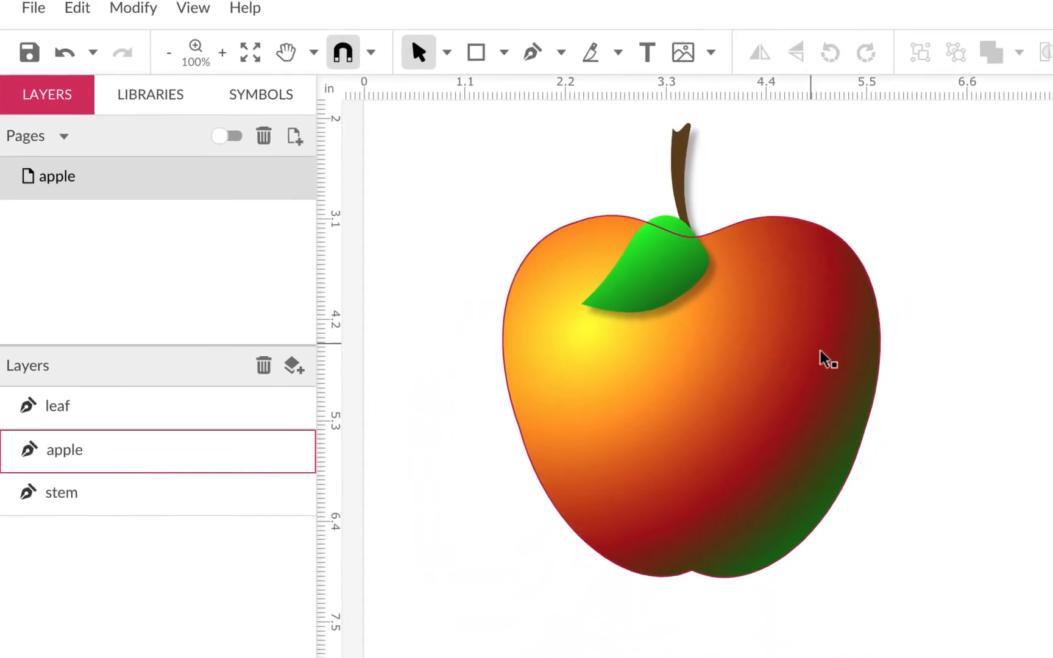
click(662, 257)
drag(659, 248, 663, 244)
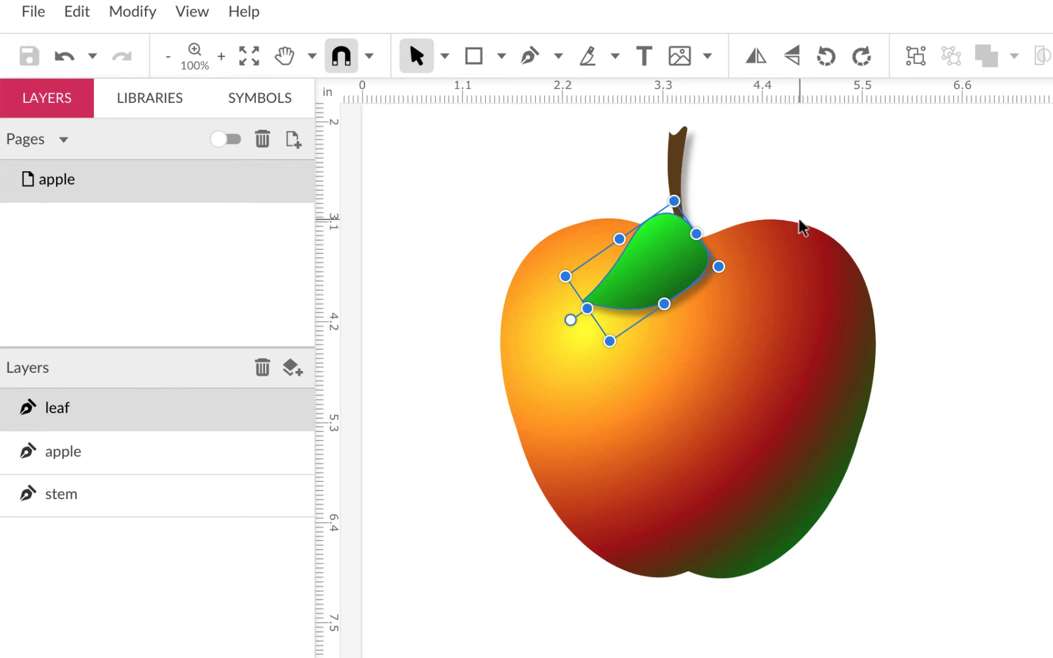
click(925, 313)
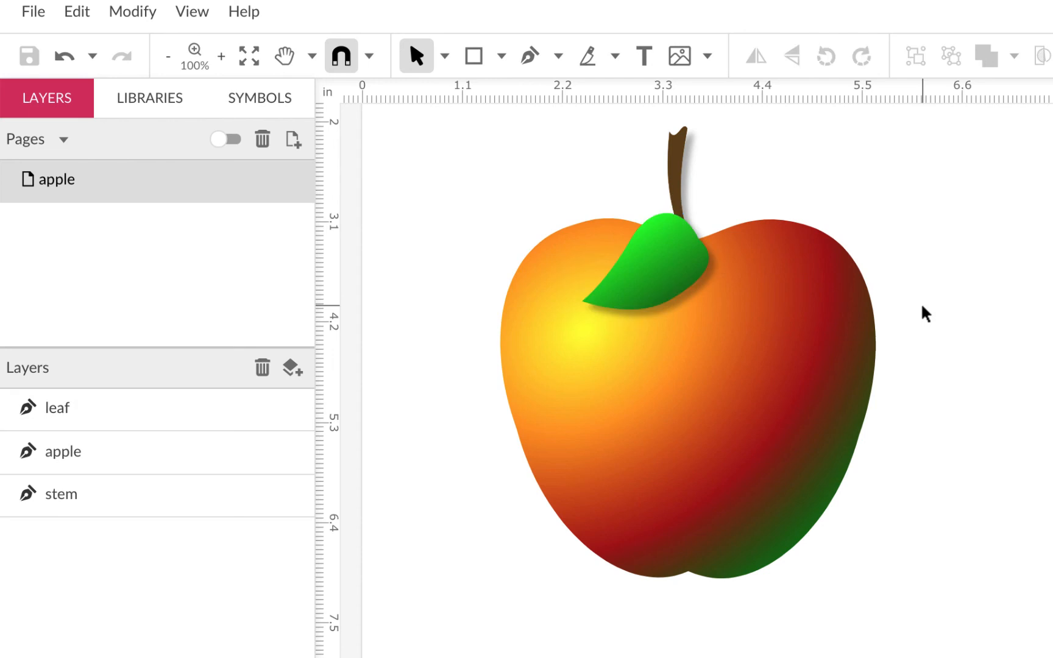